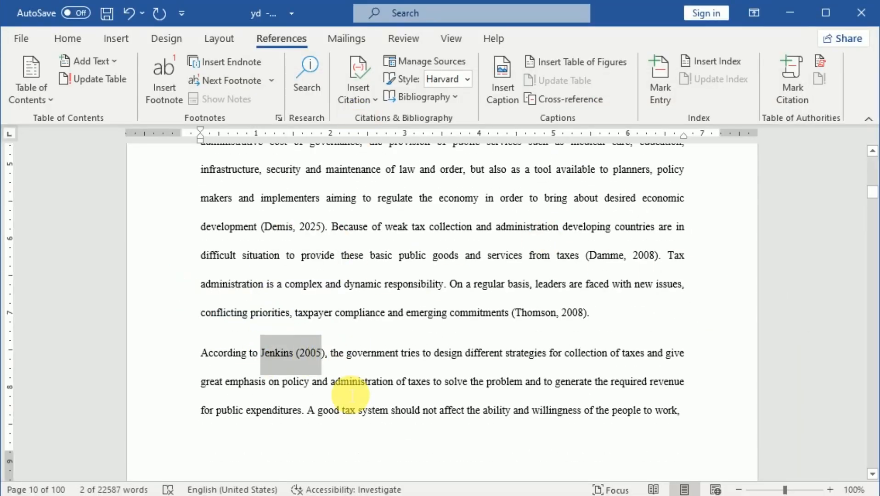
# Cite a new journal article after "According to": "The role of collatera in SME Lending", Journal of Corporat Finace, 2025, pages 89-321, volume 2.
pyautogui.press('Delete')
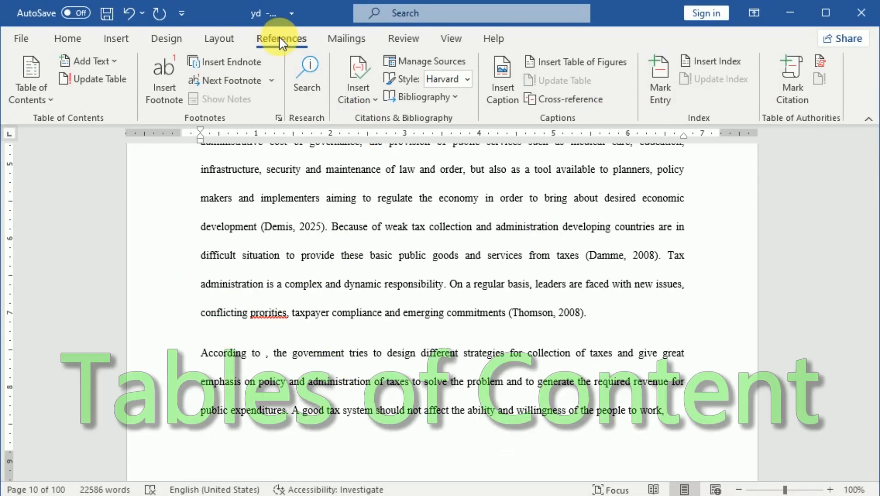
pyautogui.click(358, 87)
pyautogui.click(368, 166)
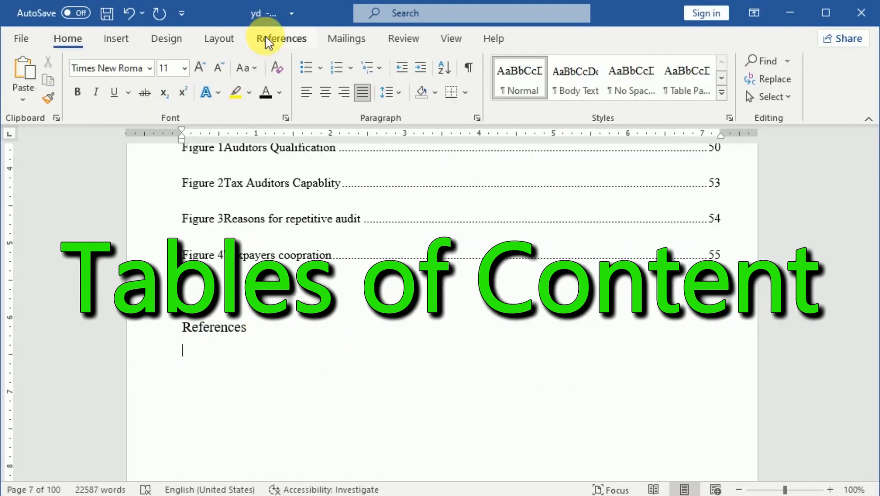
# Insert a bibliography in the References format below the References heading on page 7.
pyautogui.click(357, 87)
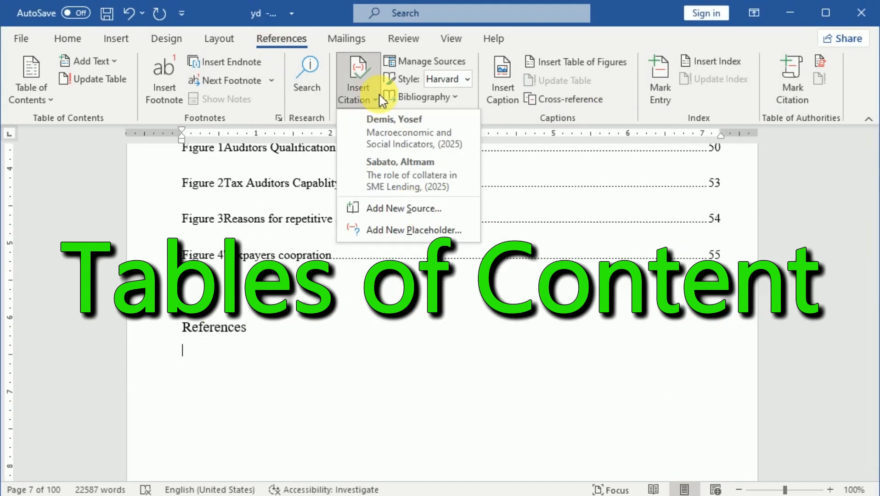
pyautogui.click(416, 98)
pyautogui.click(418, 271)
pyautogui.click(67, 38)
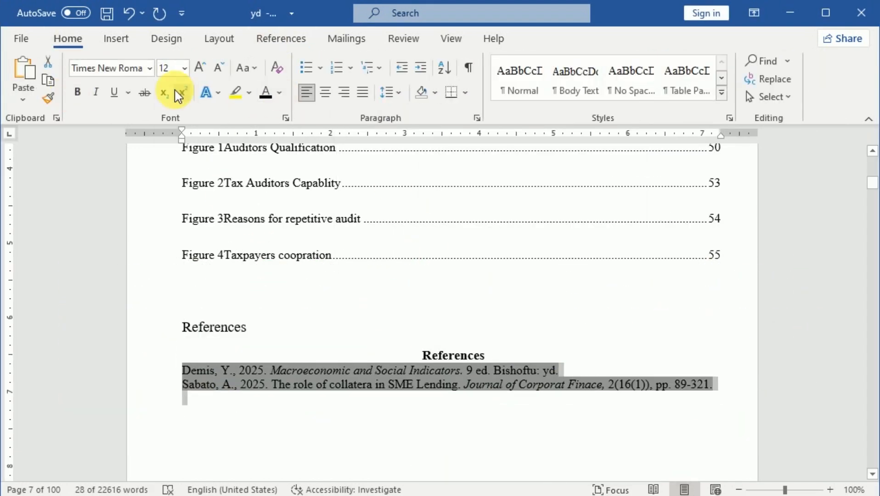
pyautogui.click(352, 296)
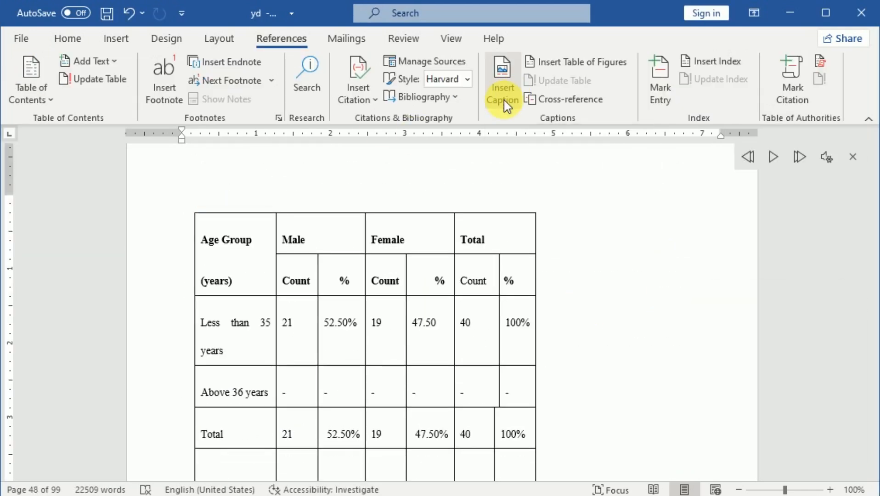
# Cut the title "Back Ground Information of Tax Auditors" from above the age group table.
pyautogui.click(505, 102)
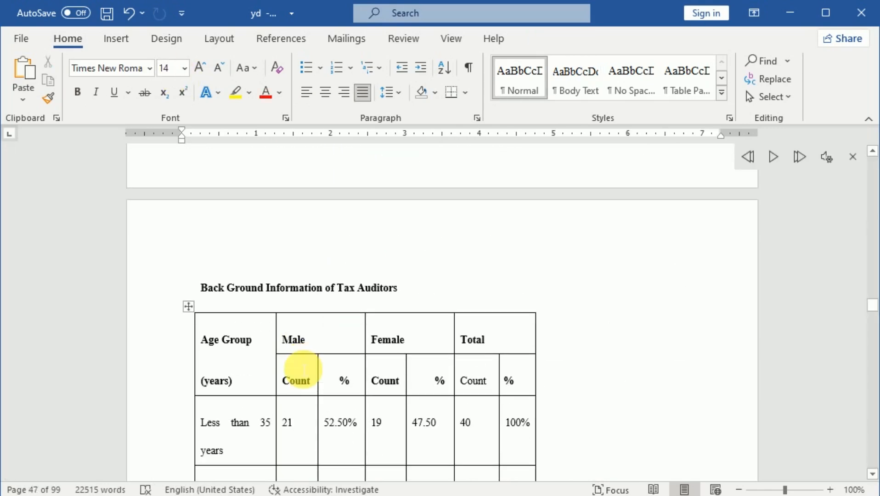
pyautogui.scroll(-2, 299, 368)
pyautogui.scroll(-1, 303, 370)
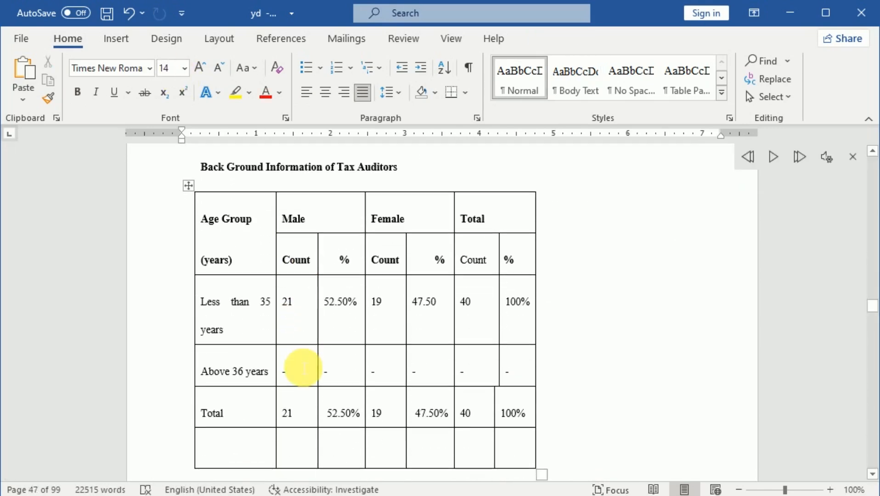
pyautogui.scroll(1, 301, 367)
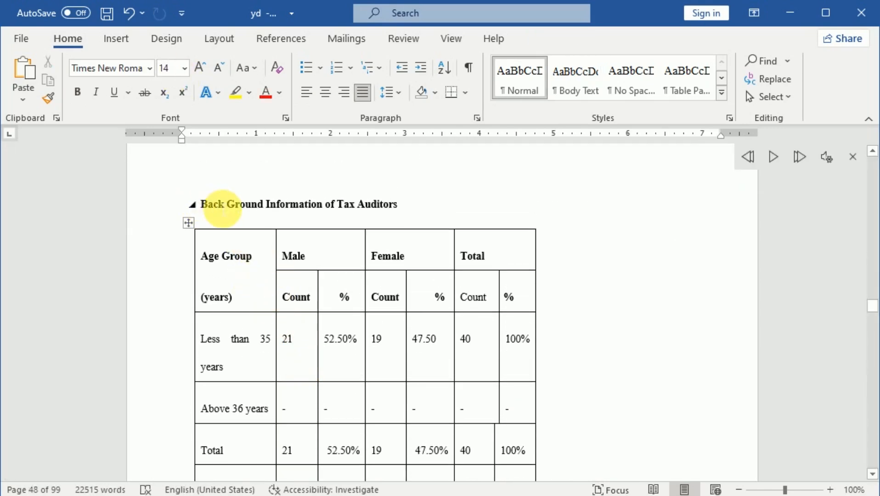
pyautogui.moveTo(381, 206); pyautogui.dragTo(266, 214)
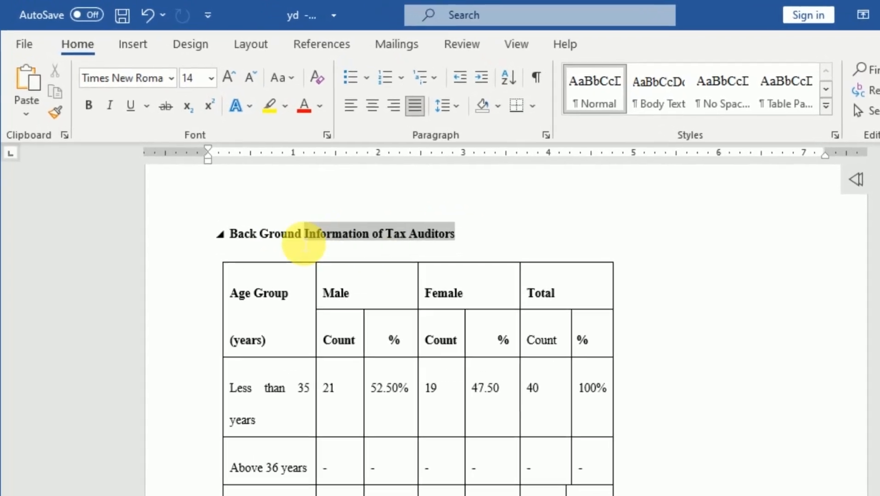
pyautogui.moveTo(304, 245); pyautogui.dragTo(237, 236)
pyautogui.hotkey('ctrl', 'c')
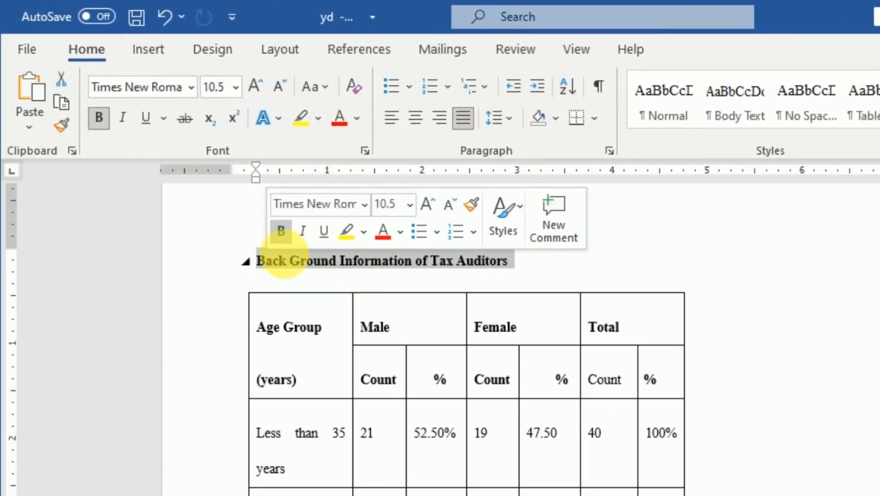
pyautogui.click(65, 85)
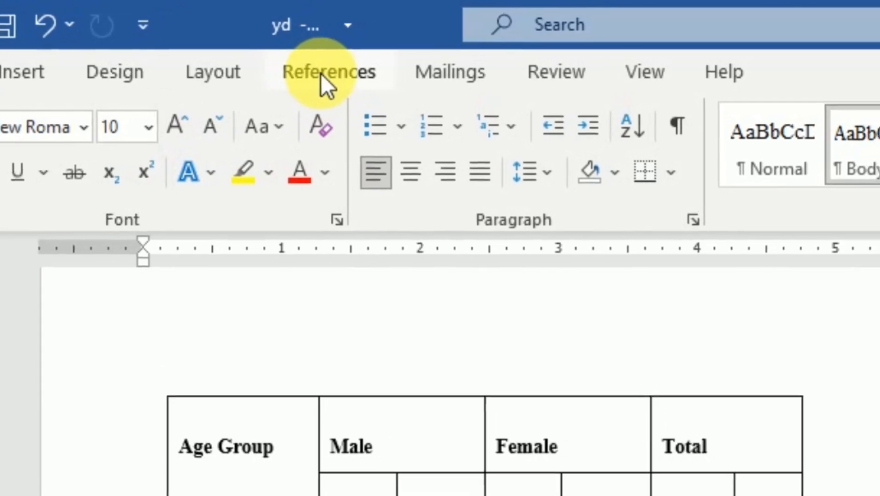
# Insert a caption with the Table label above the age group table, pasting the cut title "Back Ground Information of Tax Auditors" as its text.
pyautogui.click(289, 74)
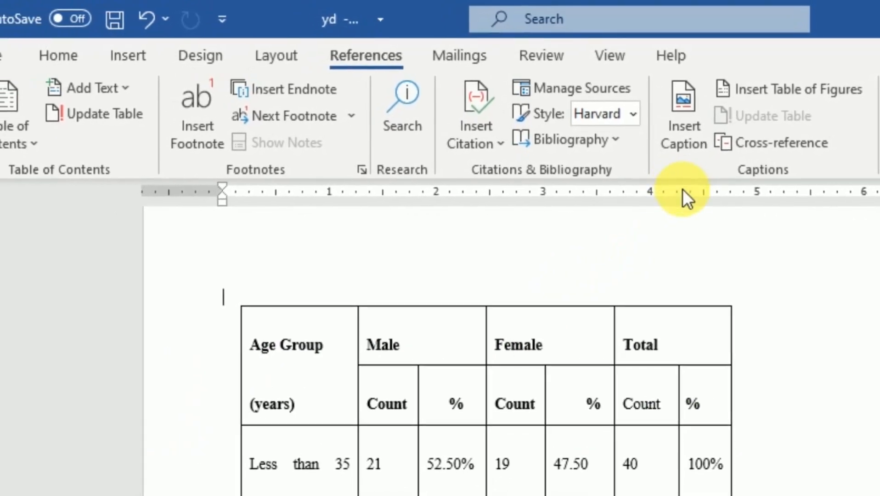
pyautogui.click(691, 116)
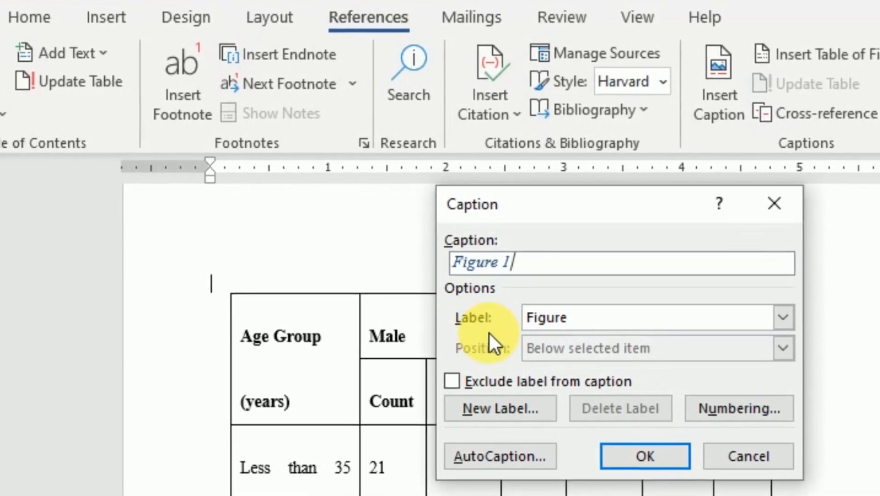
pyautogui.click(788, 318)
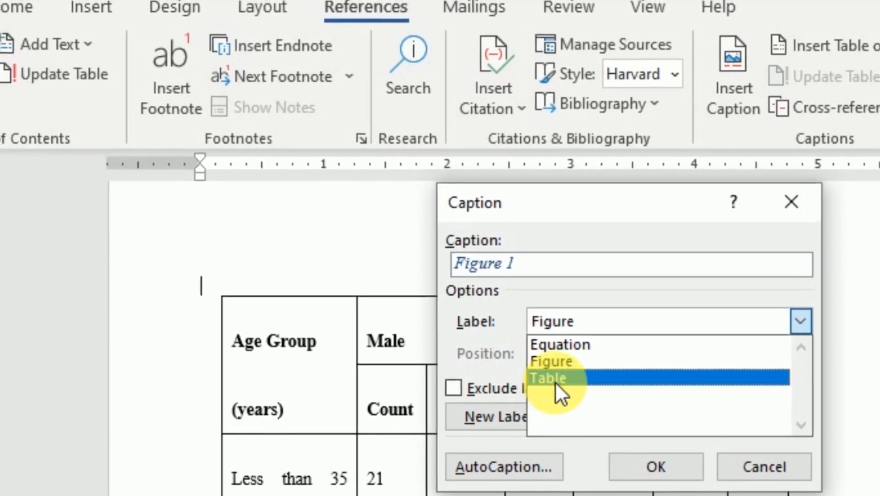
pyautogui.click(555, 382)
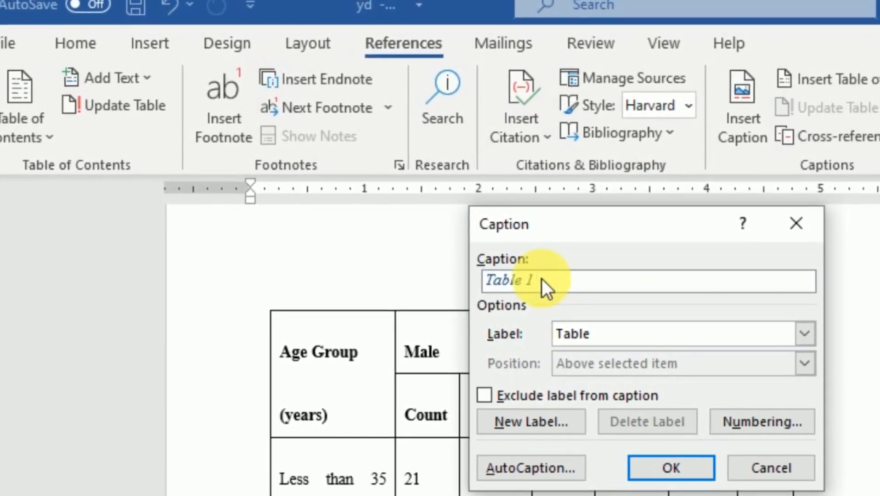
pyautogui.hotkey('ctrl', 'v')
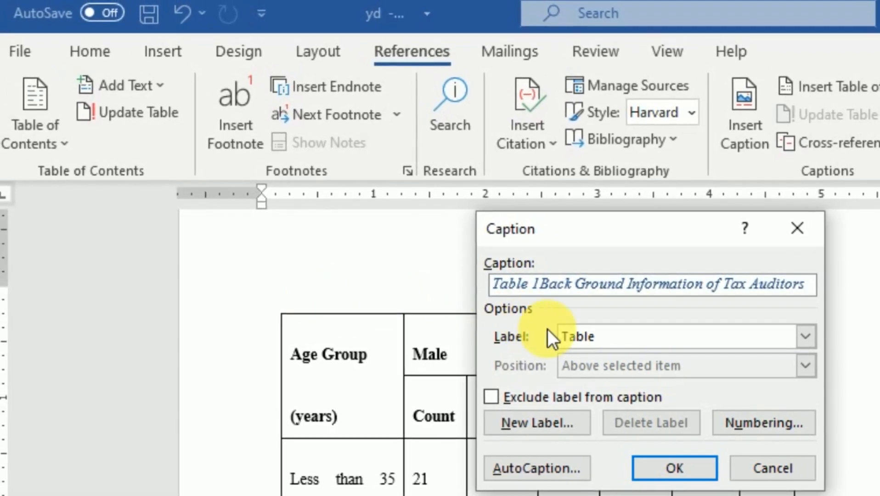
pyautogui.click(671, 469)
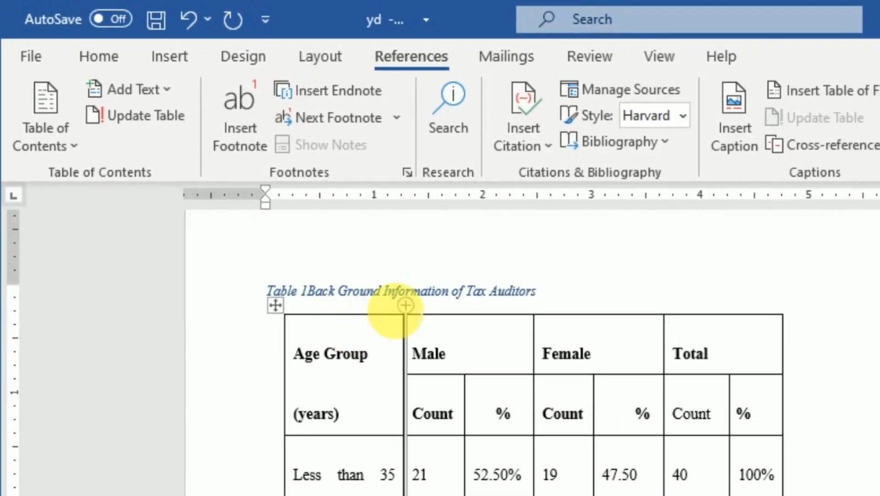
# Format the "Back Ground Information of Tax Auditors" caption as bold without italics, in Automatic font colour and size 12.
pyautogui.click(578, 309)
pyautogui.moveTo(561, 301); pyautogui.dragTo(251, 285)
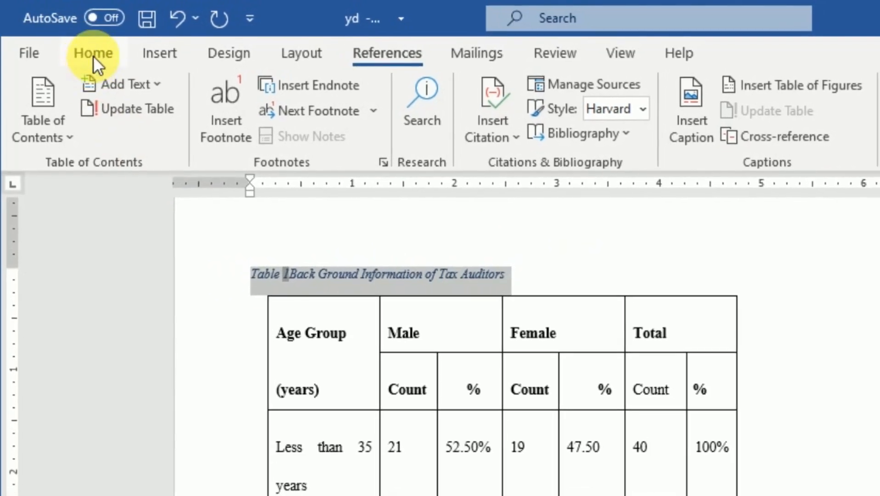
pyautogui.click(93, 52)
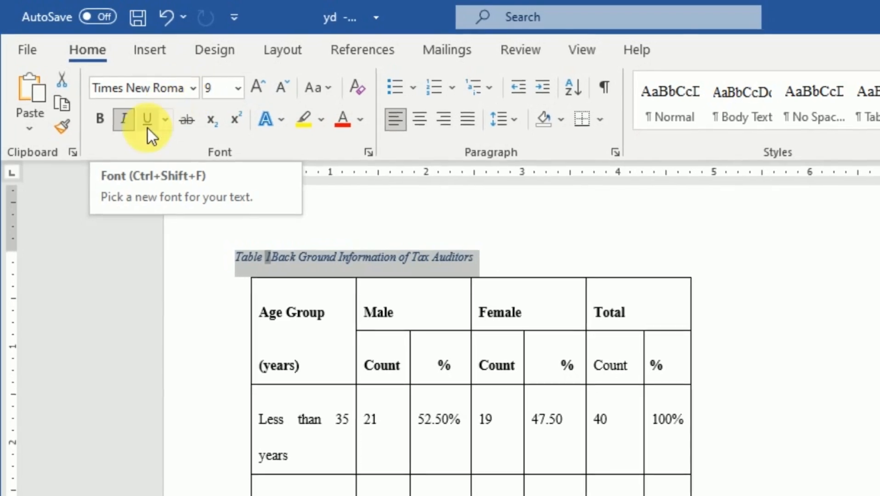
pyautogui.click(96, 119)
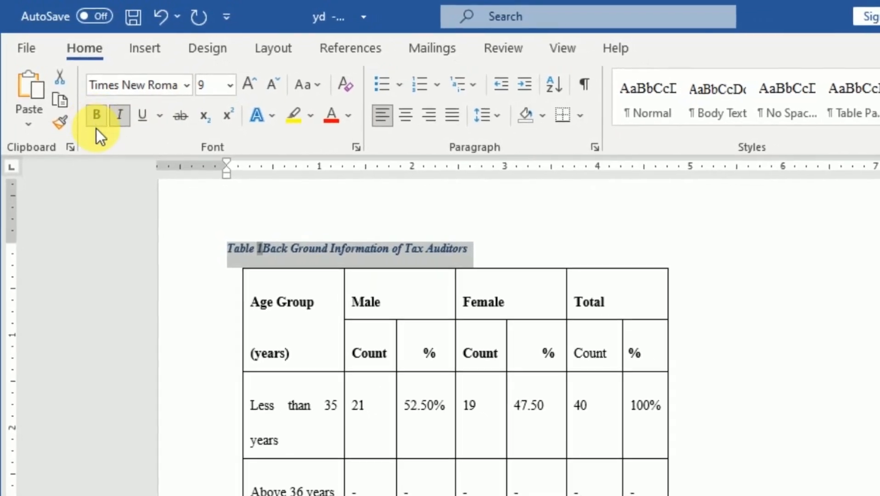
pyautogui.click(121, 118)
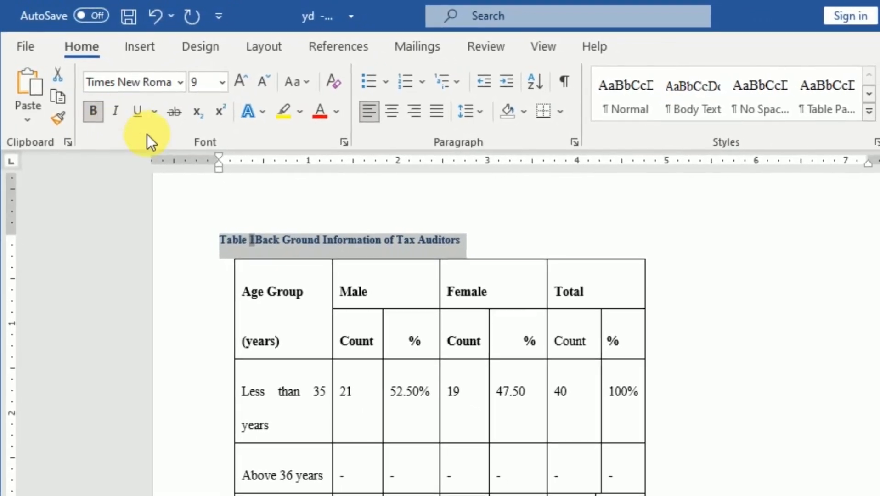
pyautogui.click(330, 109)
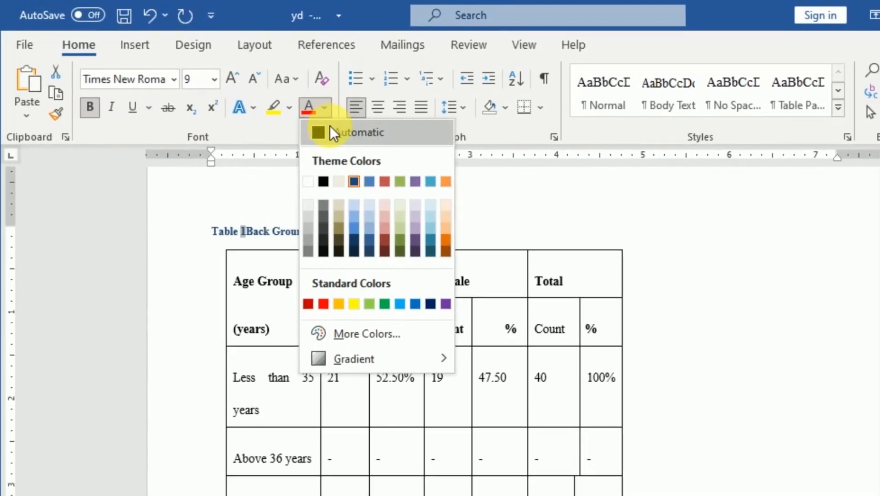
pyautogui.click(330, 129)
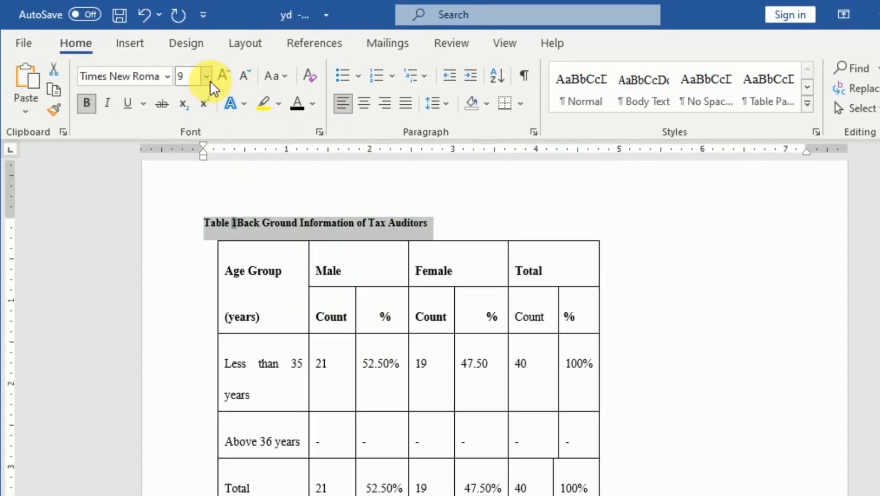
pyautogui.click(227, 76)
pyautogui.click(216, 74)
pyautogui.click(216, 75)
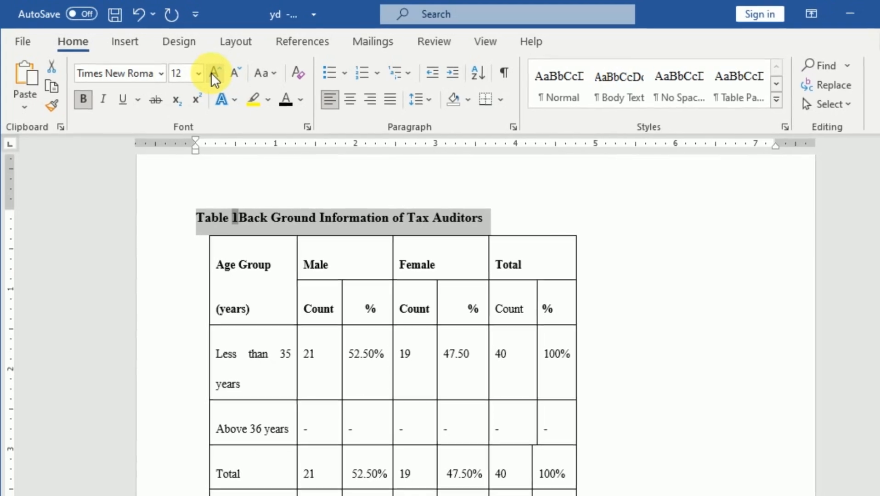
# Cut the title "Socio-economic status of respondents" from above the table that starts with the S.N column.
pyautogui.scroll(-10, 278, 201)
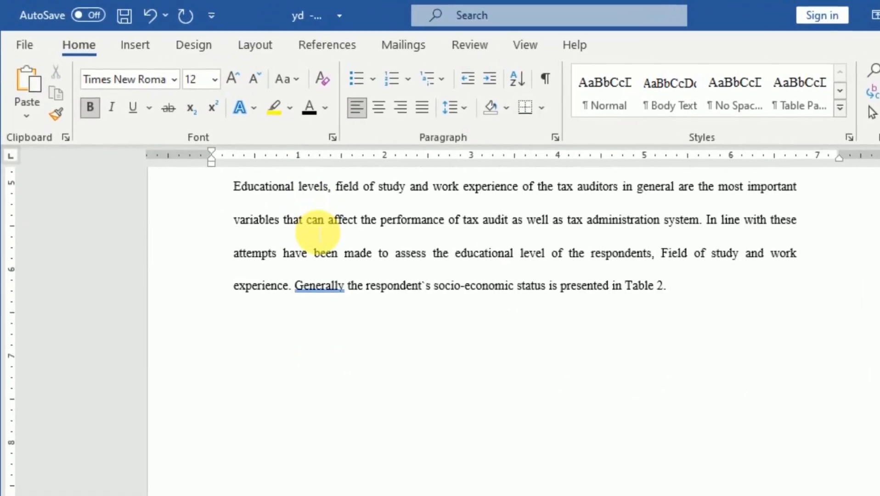
pyautogui.scroll(-8, 318, 232)
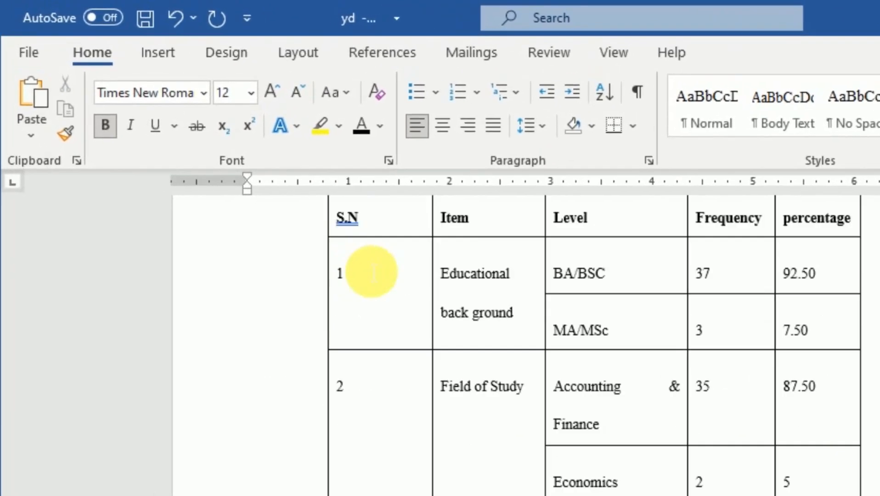
pyautogui.scroll(5, 318, 239)
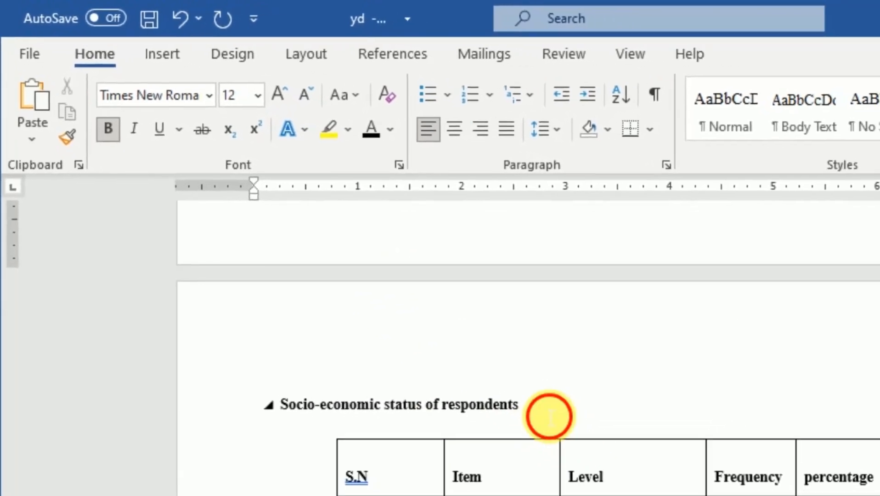
pyautogui.moveTo(606, 459); pyautogui.dragTo(390, 465)
pyautogui.moveTo(294, 354); pyautogui.dragTo(239, 340)
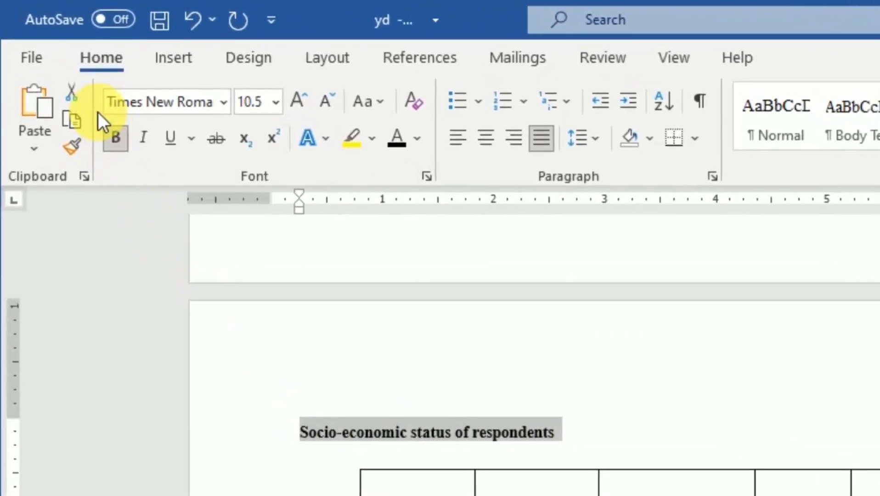
pyautogui.click(71, 92)
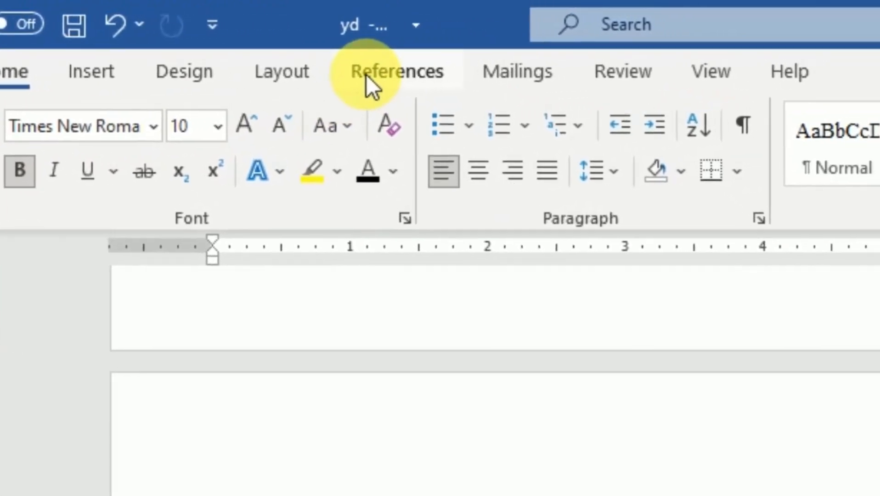
# Insert a caption with the Table label above the S.N table, pasting the cut title "Socio-economic status of respondents" as its text.
pyautogui.click(366, 74)
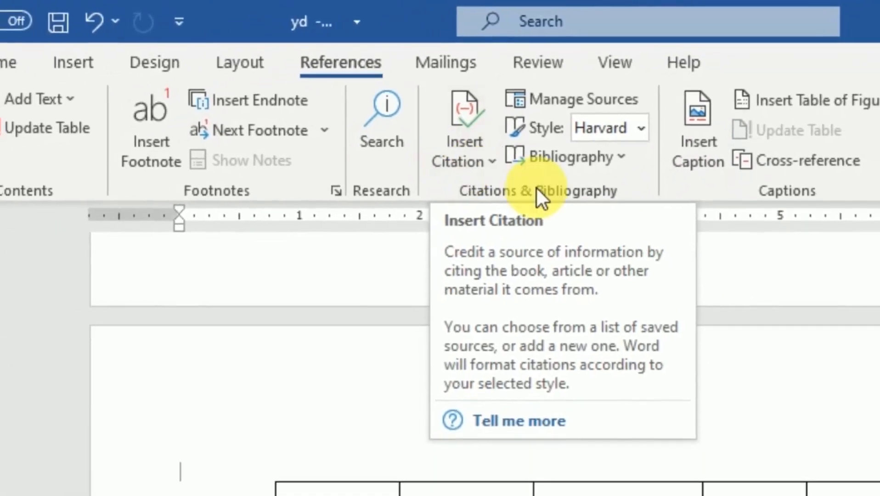
pyautogui.click(699, 144)
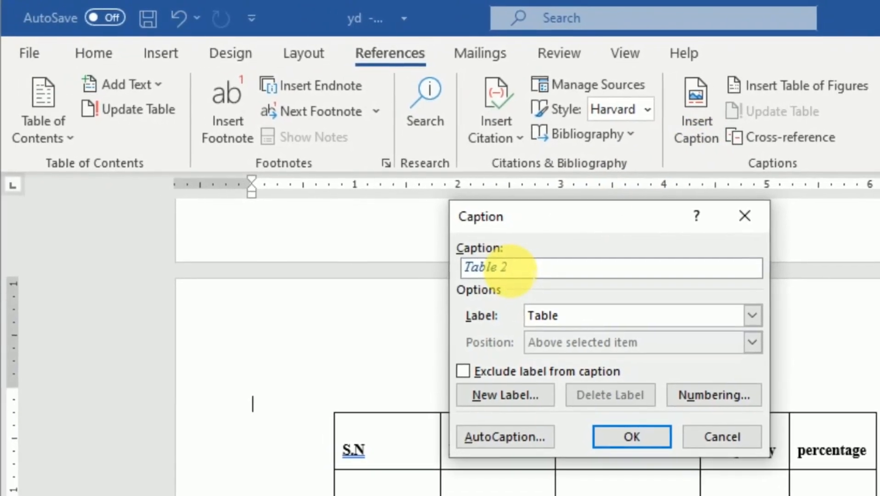
pyautogui.hotkey('ctrl', 'v')
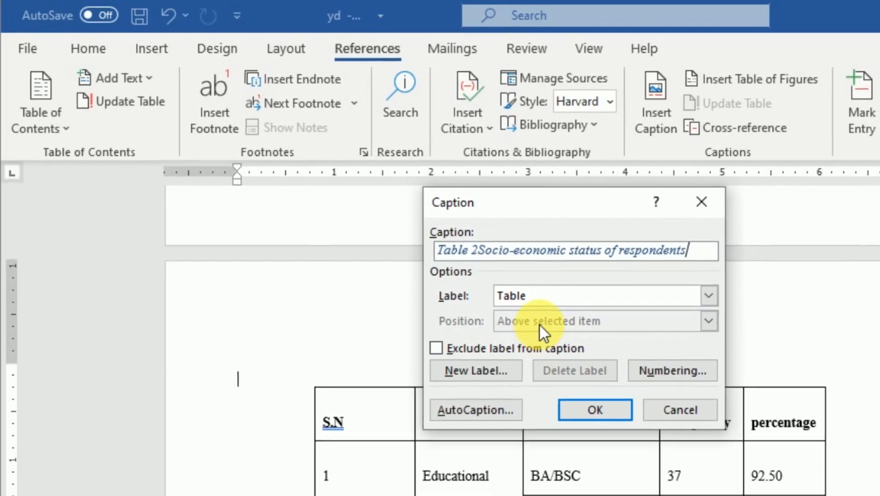
pyautogui.click(702, 293)
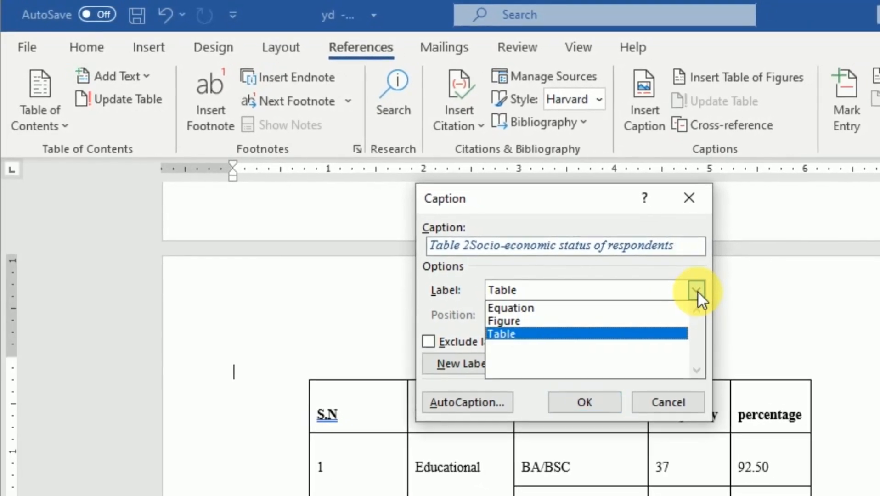
pyautogui.click(701, 292)
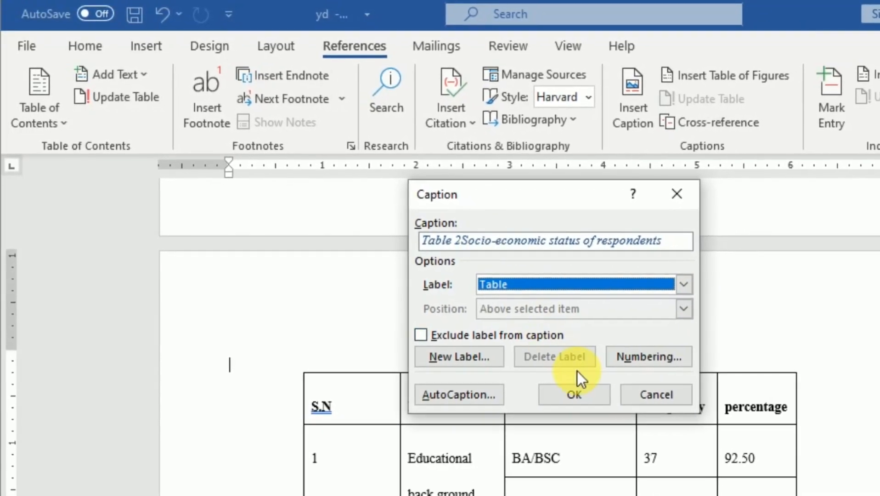
pyautogui.click(581, 398)
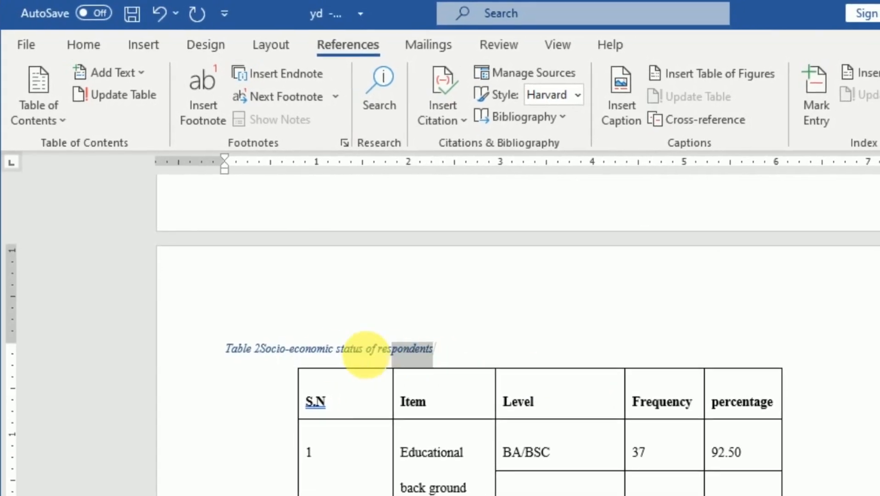
# Format the "Socio-economic status of respondents" caption as bold without italics, in size 12 and black font colour.
pyautogui.moveTo(366, 353); pyautogui.dragTo(226, 354)
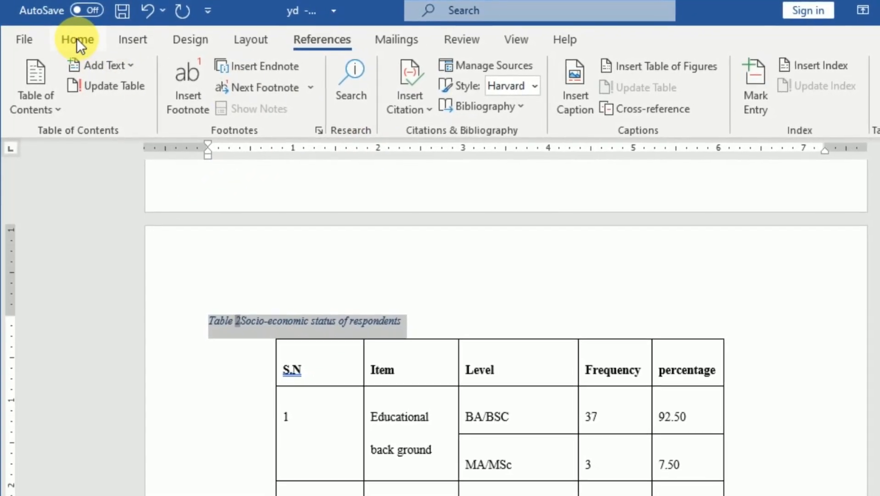
pyautogui.click(77, 37)
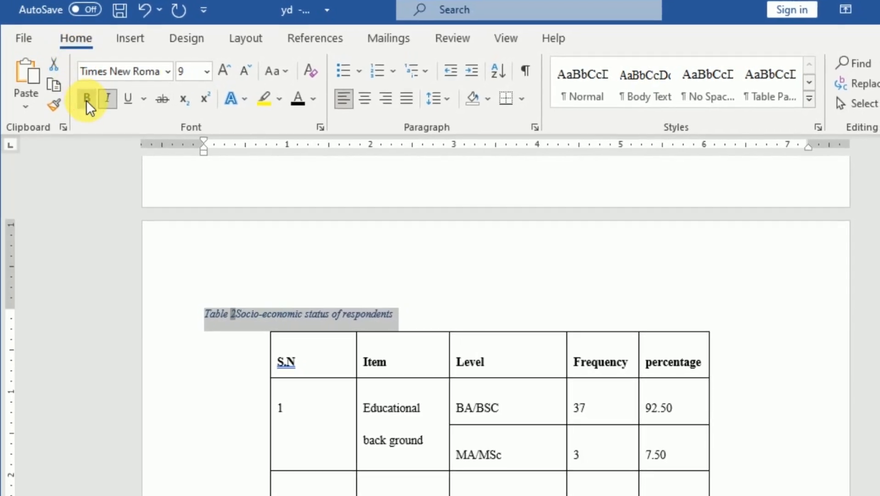
pyautogui.click(87, 100)
pyautogui.click(106, 96)
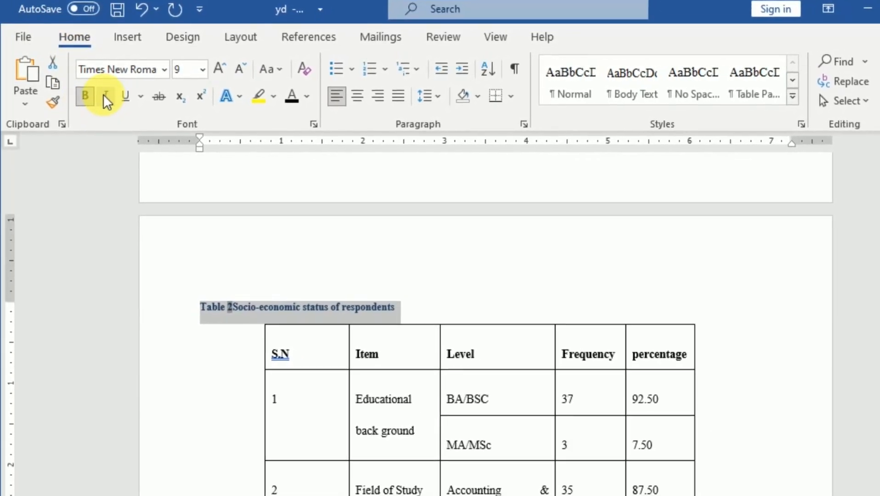
pyautogui.click(219, 68)
pyautogui.click(220, 68)
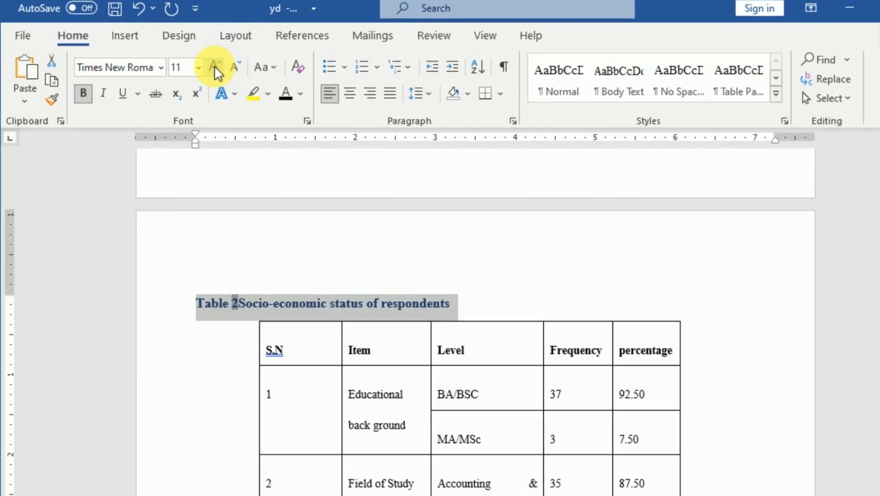
pyautogui.click(214, 66)
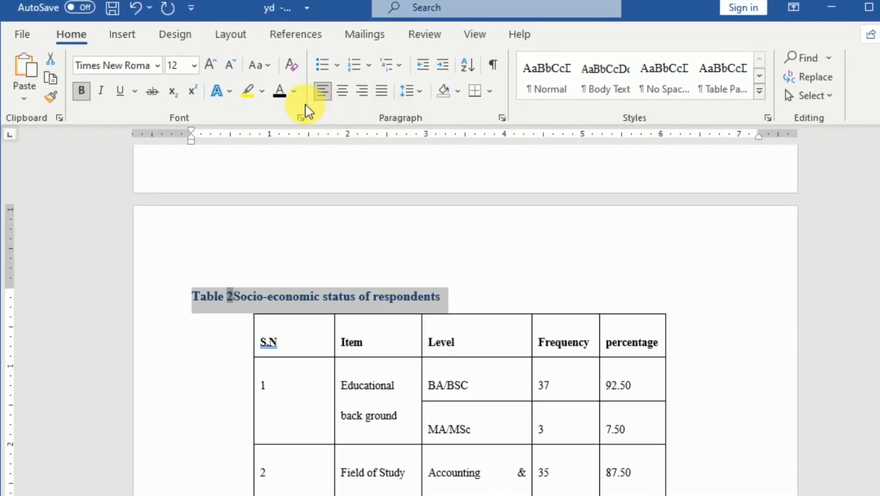
pyautogui.click(278, 90)
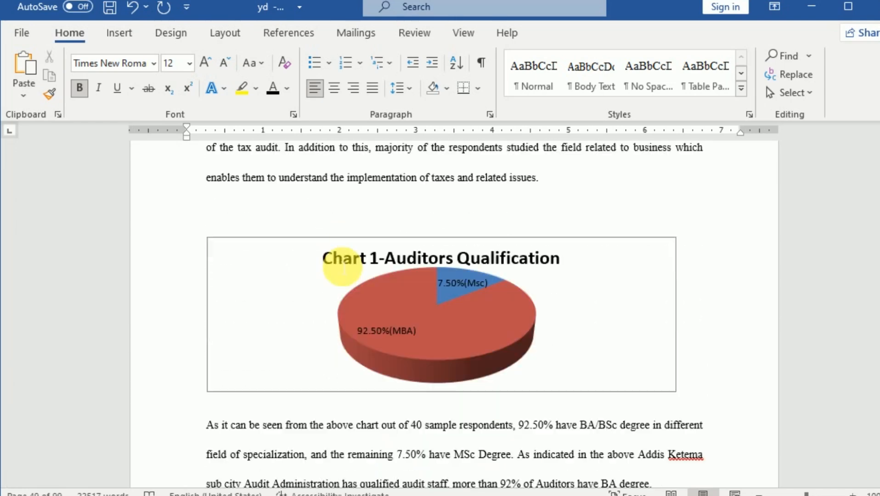
# Cut the title "Repetitive Tax Audit performed by the Revenue Authority" from above the table in section 4.3 Case Selection.
pyautogui.scroll(-10, 343, 267)
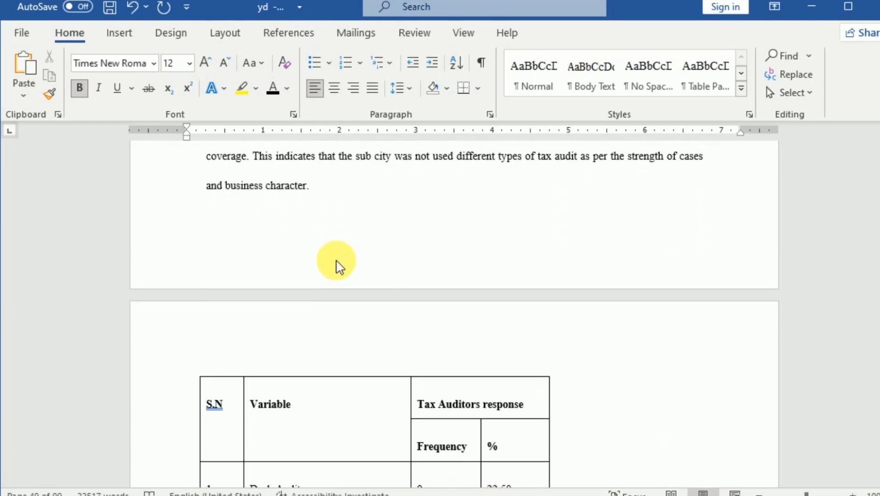
pyautogui.scroll(3, 297, 271)
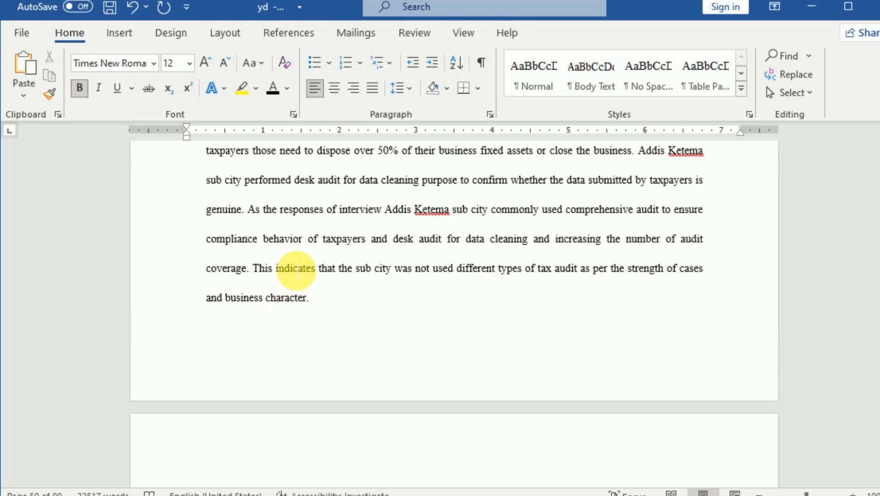
pyautogui.scroll(-3, 285, 248)
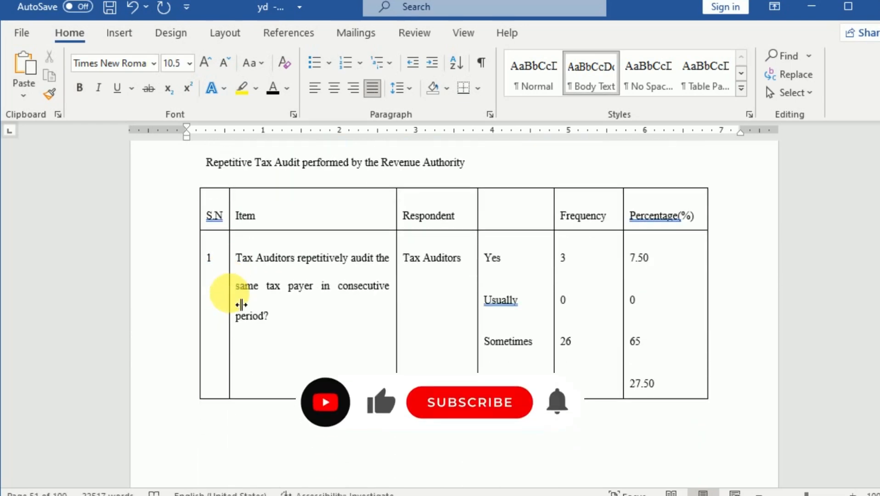
pyautogui.scroll(2, 241, 294)
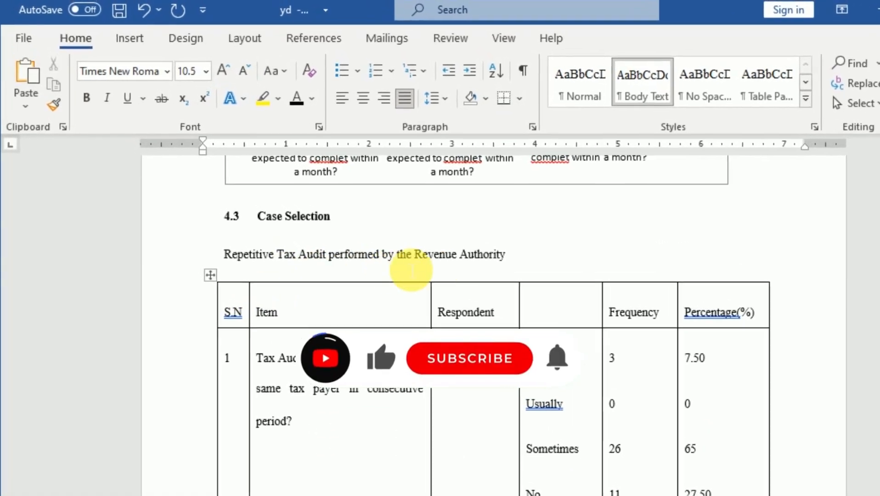
pyautogui.moveTo(489, 247); pyautogui.dragTo(230, 248)
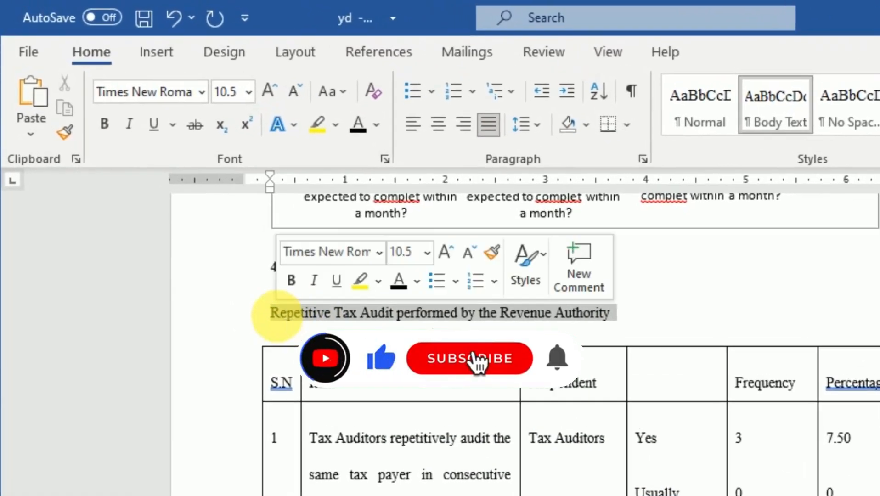
pyautogui.click(72, 93)
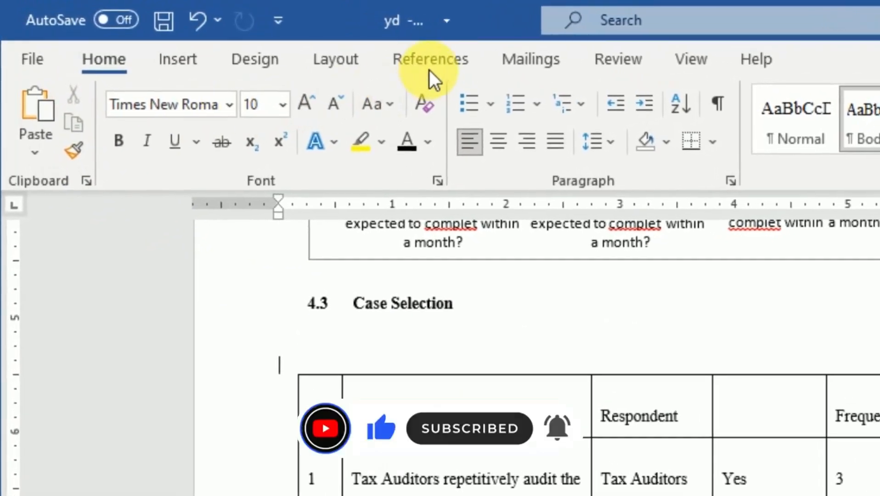
# Insert a caption with the Table label above the Case Selection table, pasting the cut title "Repetitive Tax Audit performed by the Revenue Authority" as its text.
pyautogui.click(430, 64)
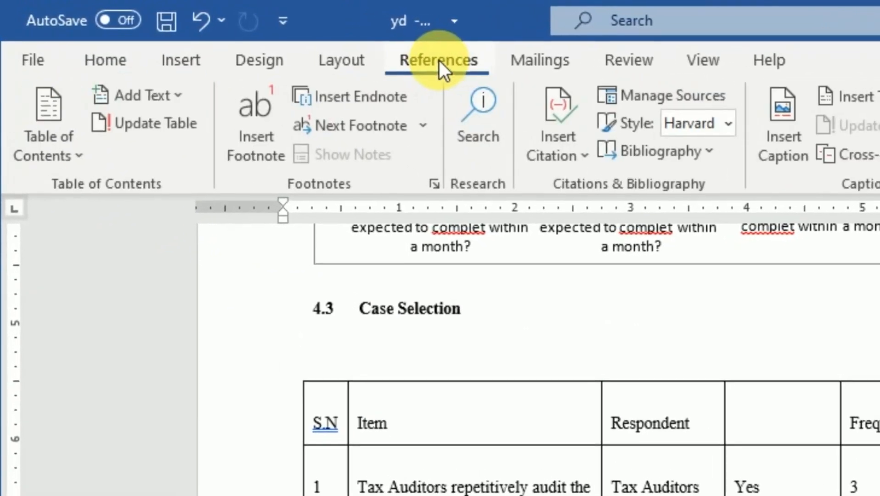
pyautogui.click(661, 130)
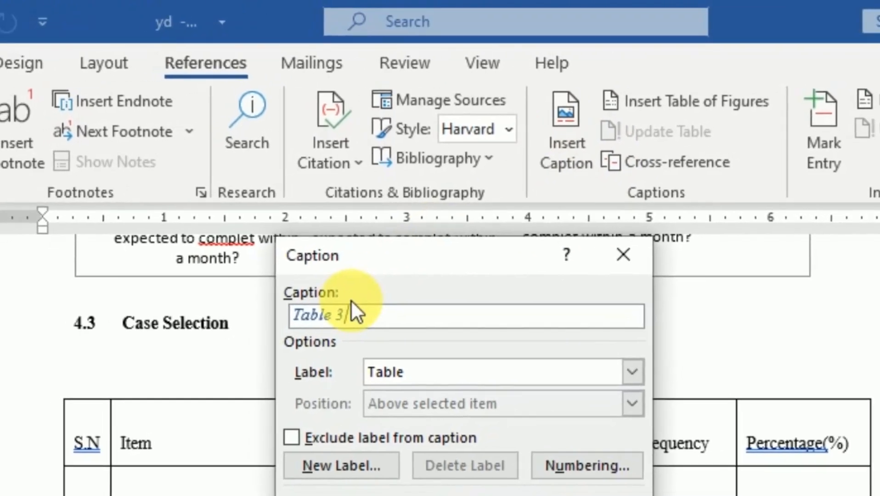
pyautogui.hotkey('ctrl', 'v')
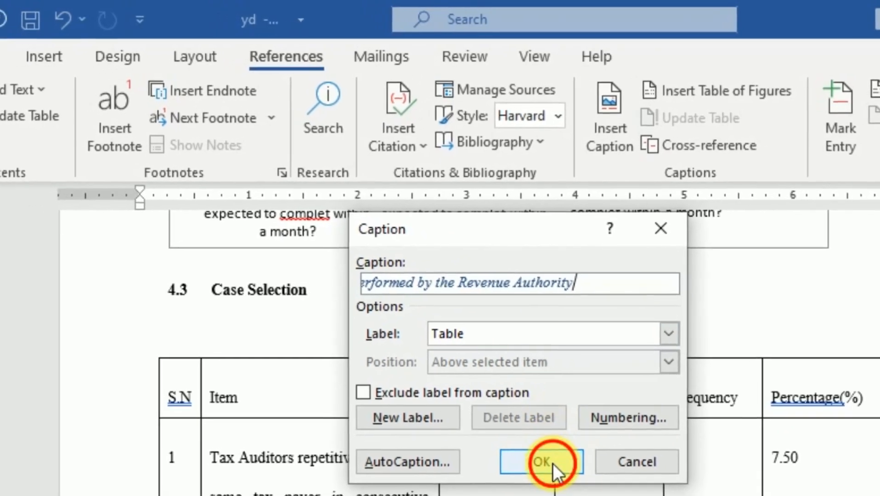
pyautogui.click(549, 465)
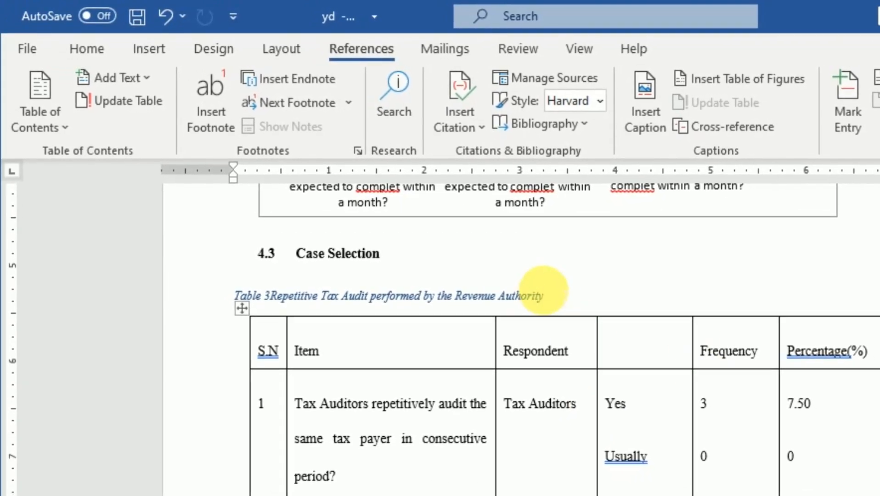
# Format the "Repetitive Tax Audit performed by the Revenue Authority" caption as bold without italics, in size 12 and black font colour.
pyautogui.moveTo(546, 294); pyautogui.dragTo(248, 301)
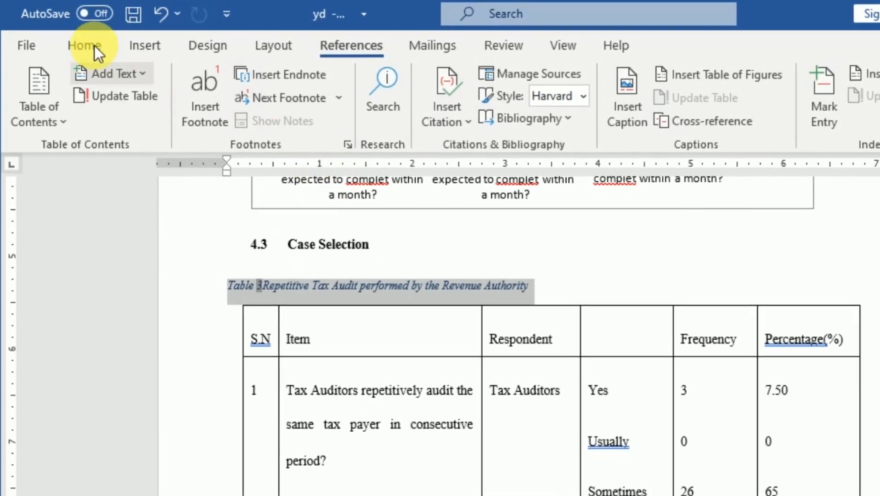
pyautogui.click(75, 43)
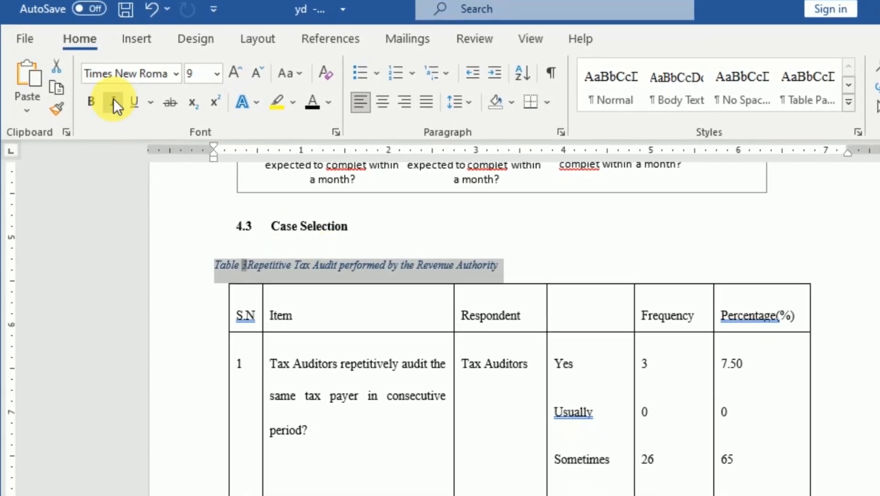
pyautogui.click(114, 101)
pyautogui.click(91, 102)
pyautogui.click(214, 72)
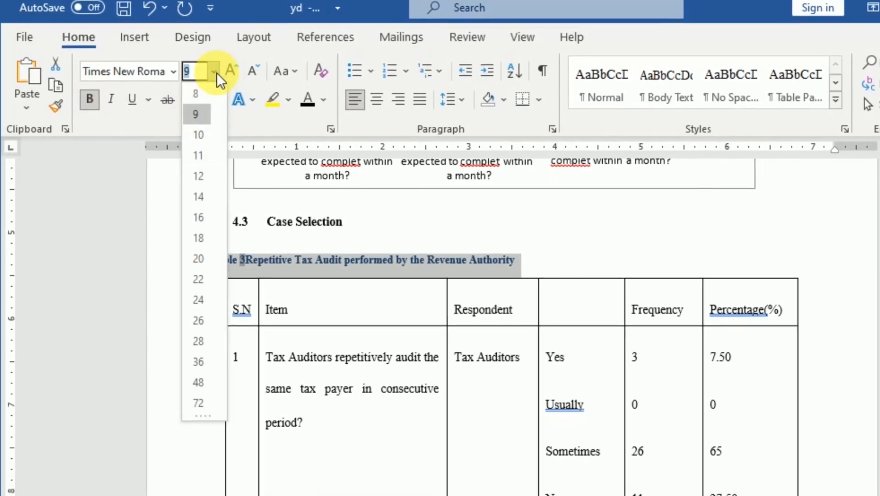
pyautogui.click(202, 174)
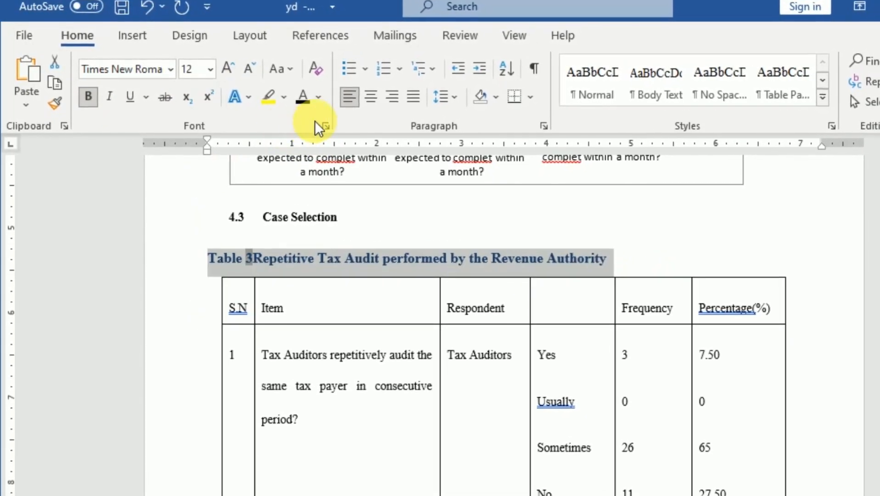
pyautogui.click(317, 97)
pyautogui.click(314, 118)
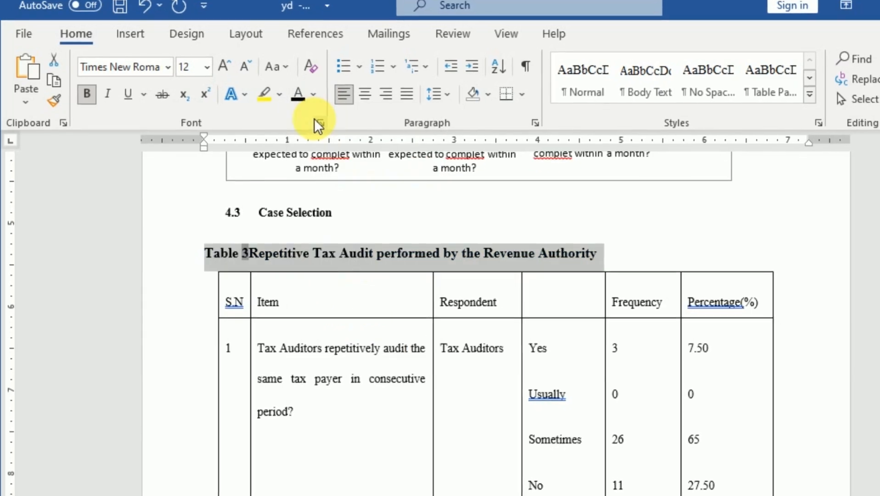
# Cut the title ", Taxpayers cooperation to give information for Tax Auditors and assessor" from above the table that starts with the Item column.
pyautogui.scroll(-15, 369, 252)
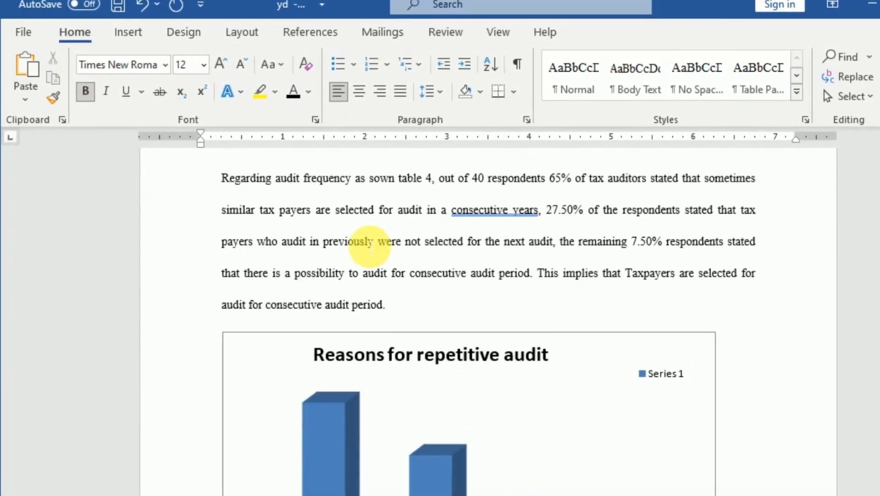
pyautogui.scroll(-20, 368, 245)
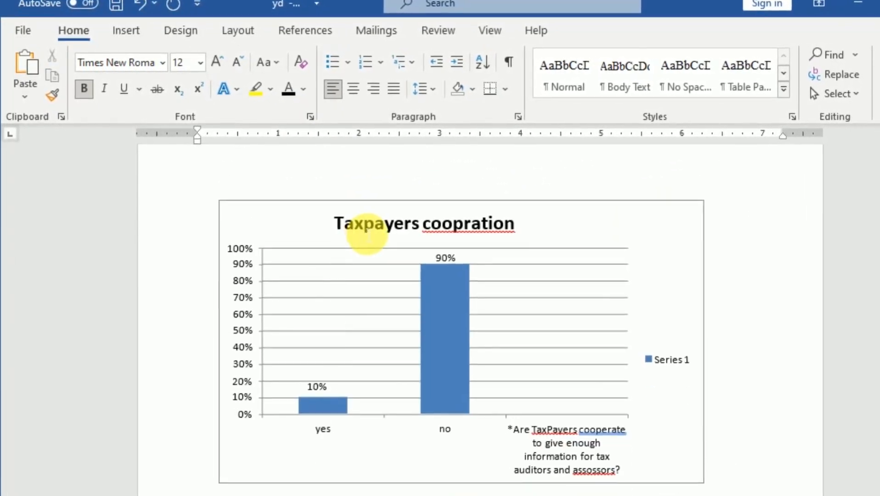
pyautogui.scroll(-5, 363, 232)
pyautogui.scroll(5, 364, 232)
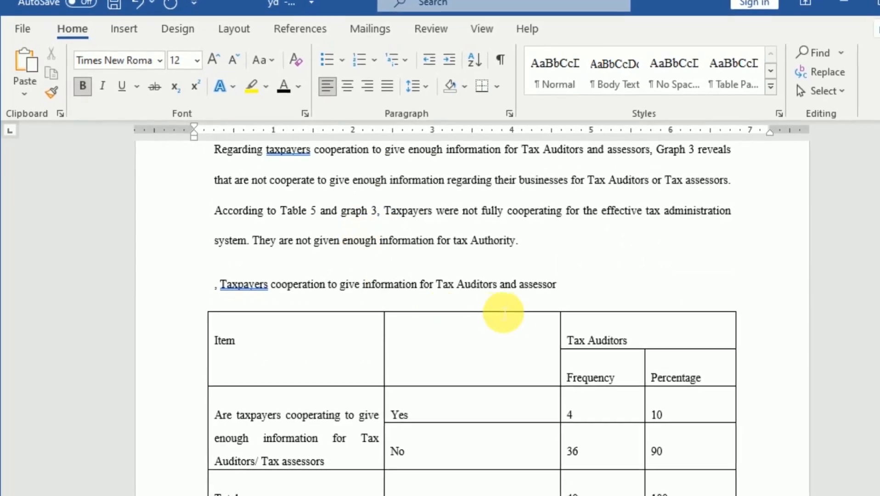
pyautogui.click(575, 298)
pyautogui.moveTo(575, 297); pyautogui.dragTo(223, 288)
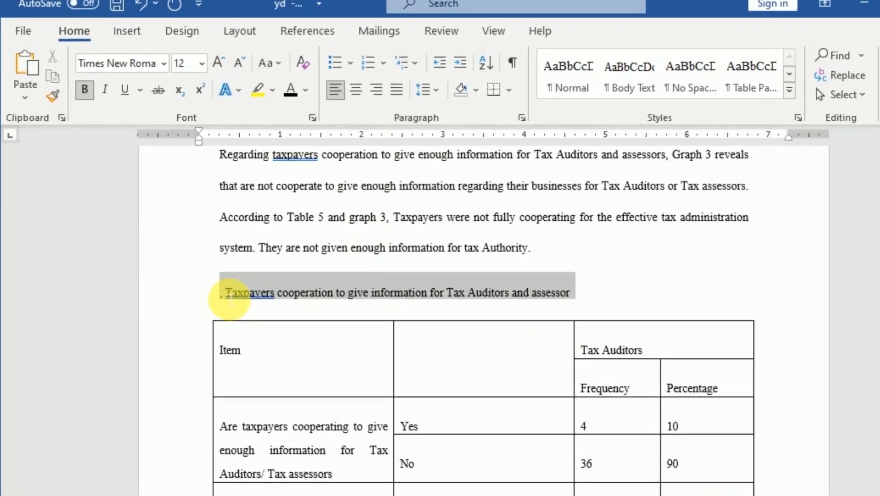
pyautogui.click(55, 64)
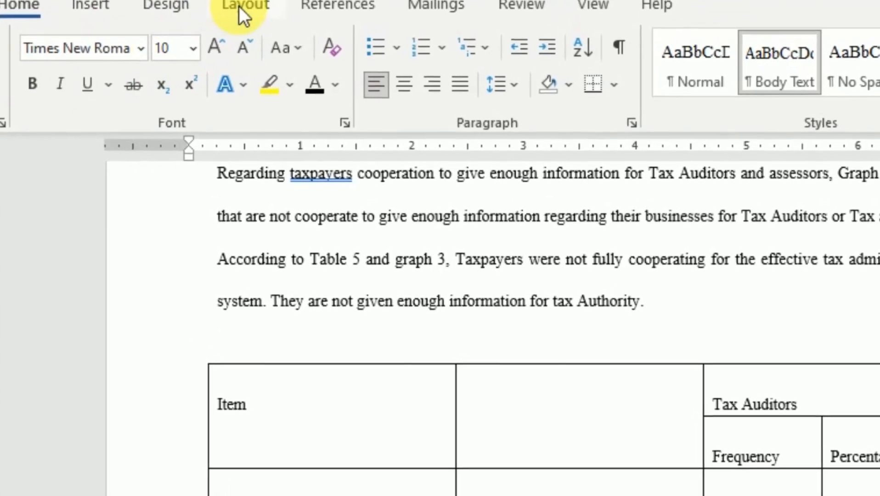
# Insert a Table caption above the Item table with the cut taxpayers cooperation title as its text, and delete the comma after the caption number.
pyautogui.click(276, 4)
pyautogui.click(358, 3)
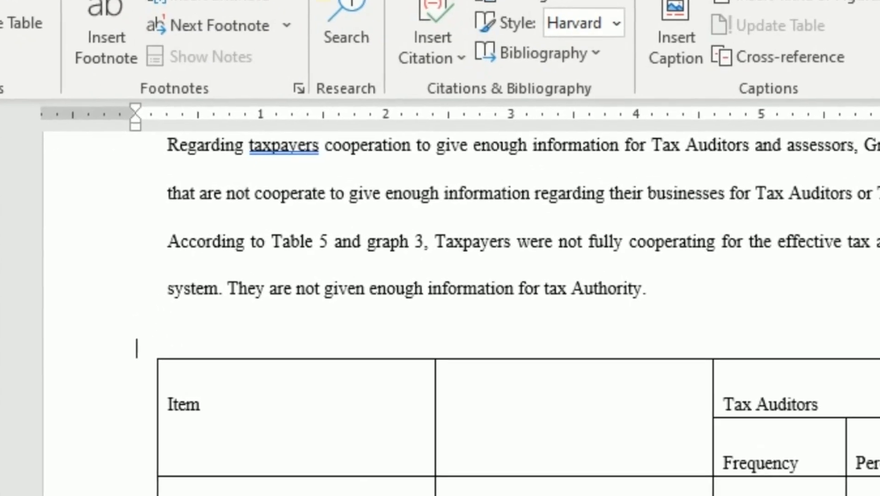
pyautogui.click(696, 26)
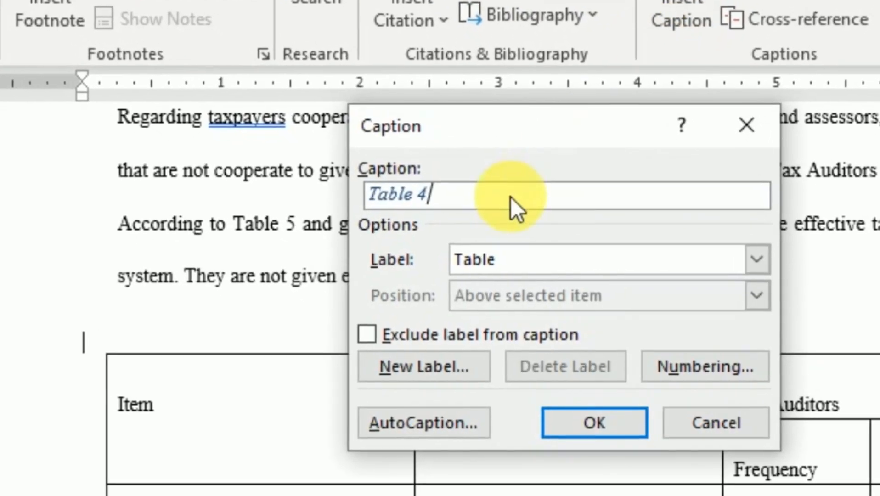
pyautogui.hotkey('ctrl', 'v')
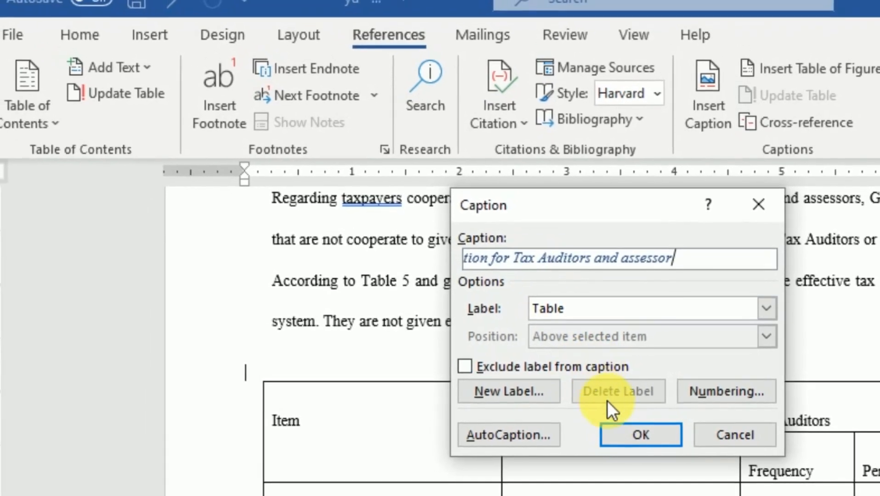
pyautogui.click(621, 436)
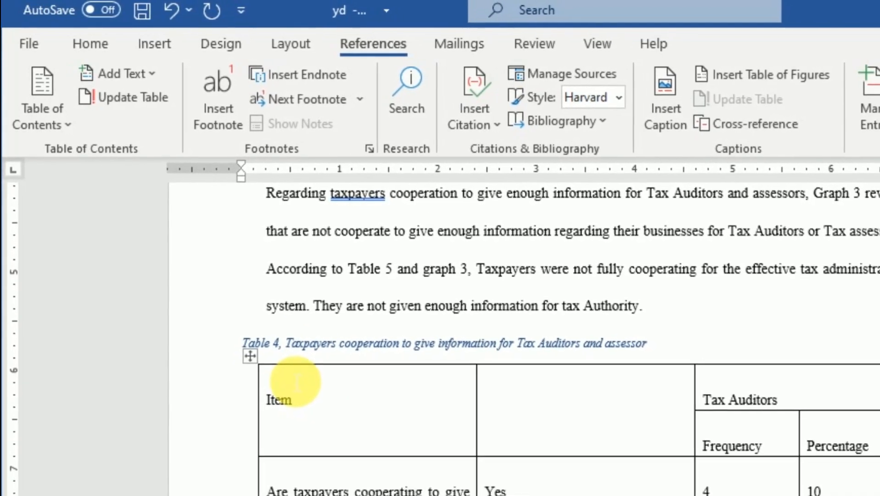
pyautogui.press('BackSpace')
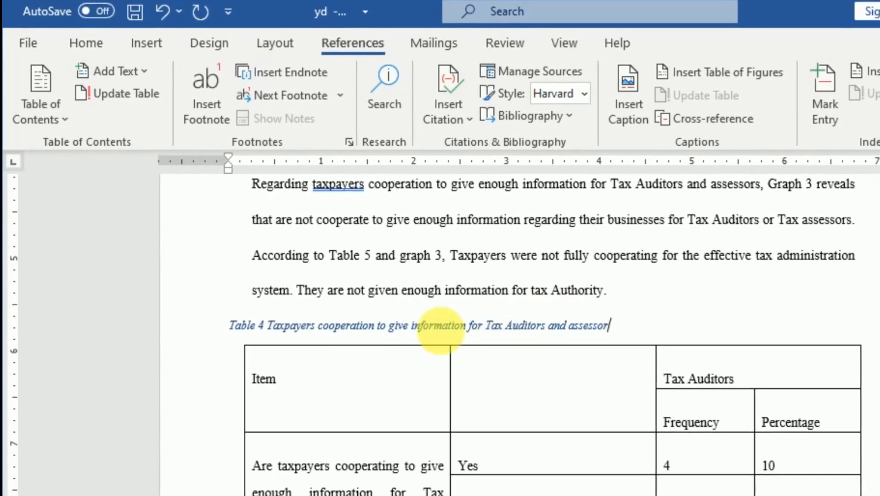
# Format the taxpayers cooperation caption above the Item table in Times New Roman, bold without italics, size 12 and black font colour.
pyautogui.click(198, 335)
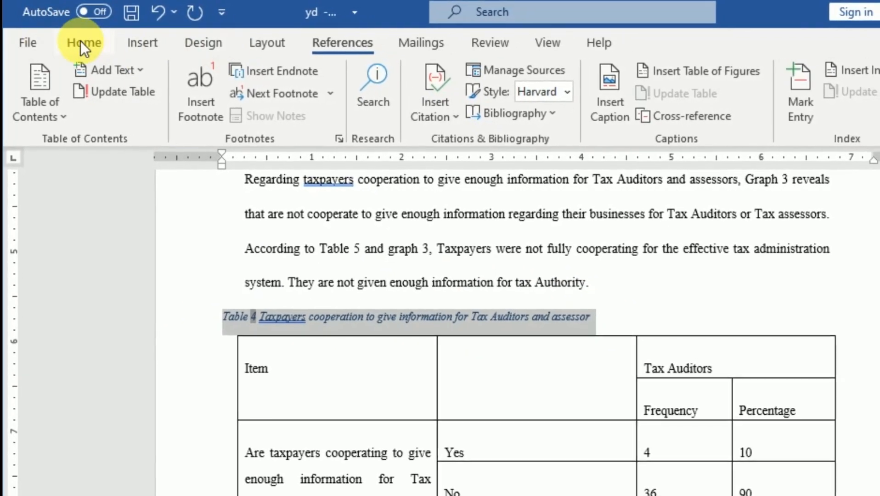
pyautogui.click(80, 42)
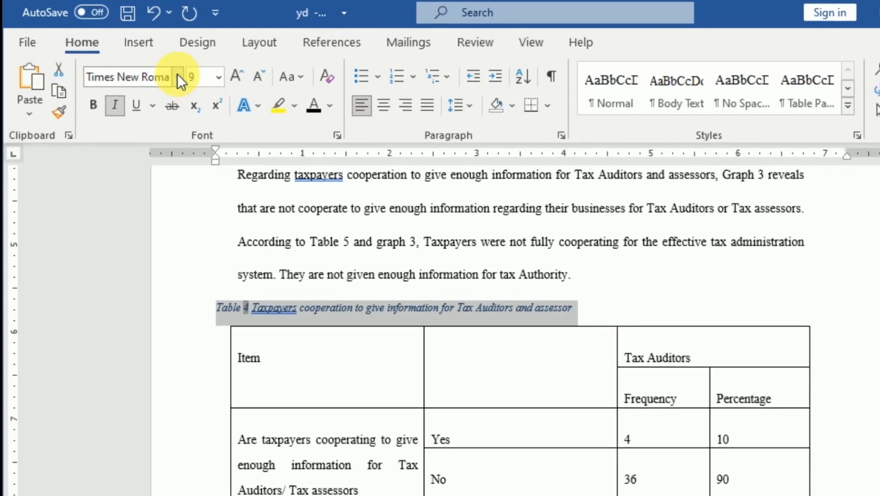
pyautogui.click(176, 74)
pyautogui.click(174, 73)
pyautogui.click(173, 73)
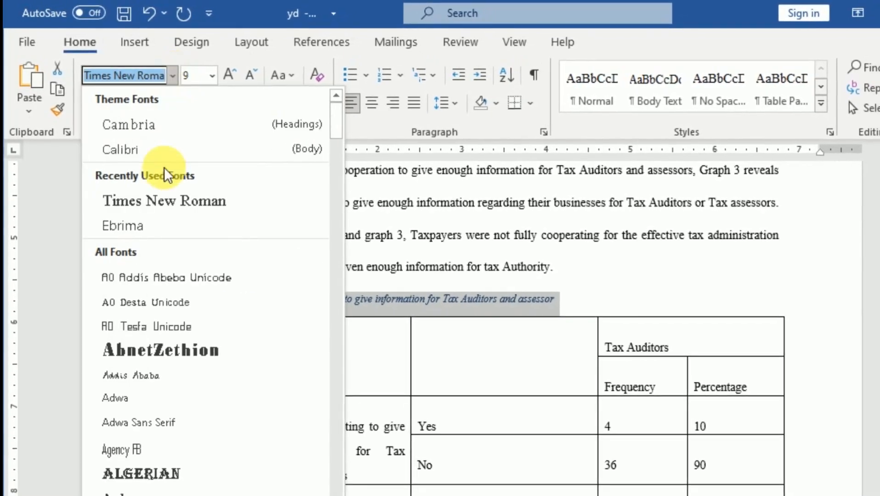
pyautogui.click(166, 202)
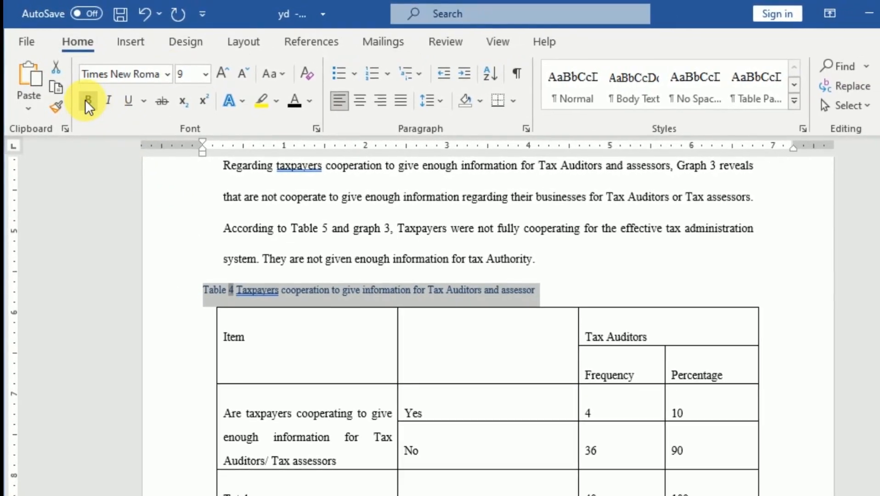
pyautogui.click(86, 99)
pyautogui.click(205, 74)
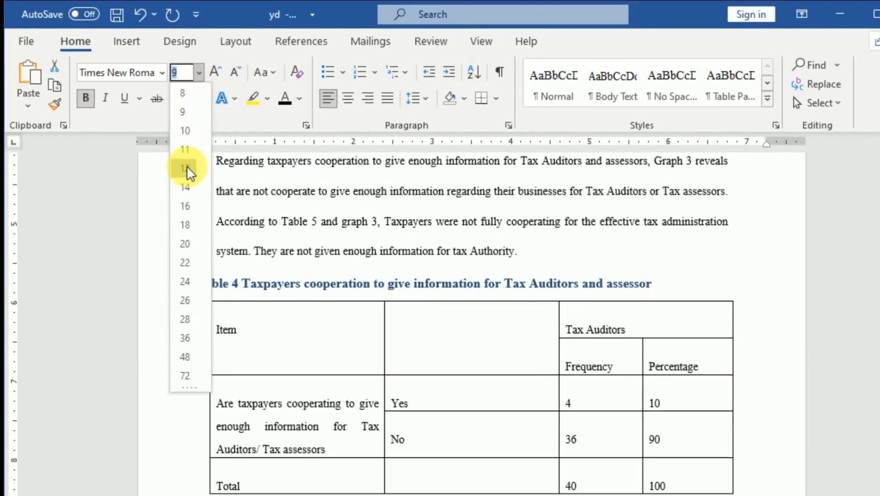
pyautogui.click(185, 169)
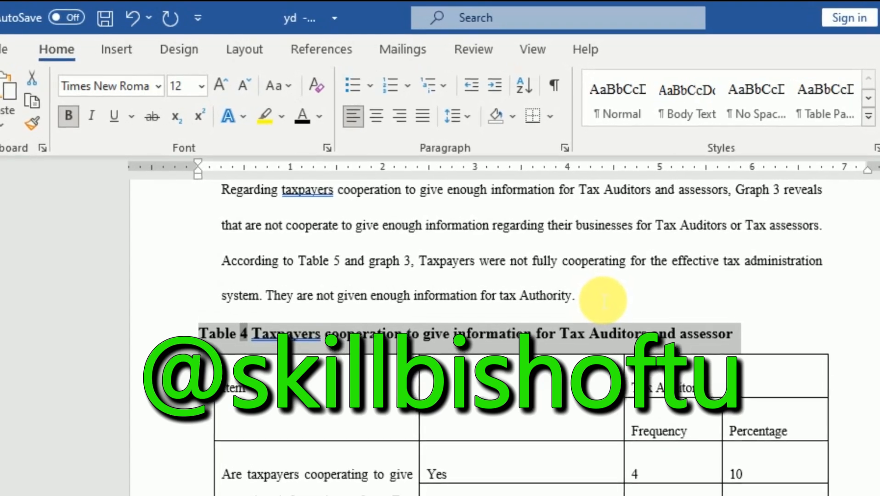
# Add an empty line below the "List of Table" heading near the front of the document.
pyautogui.scroll(-3, 618, 317)
pyautogui.scroll(3, 626, 328)
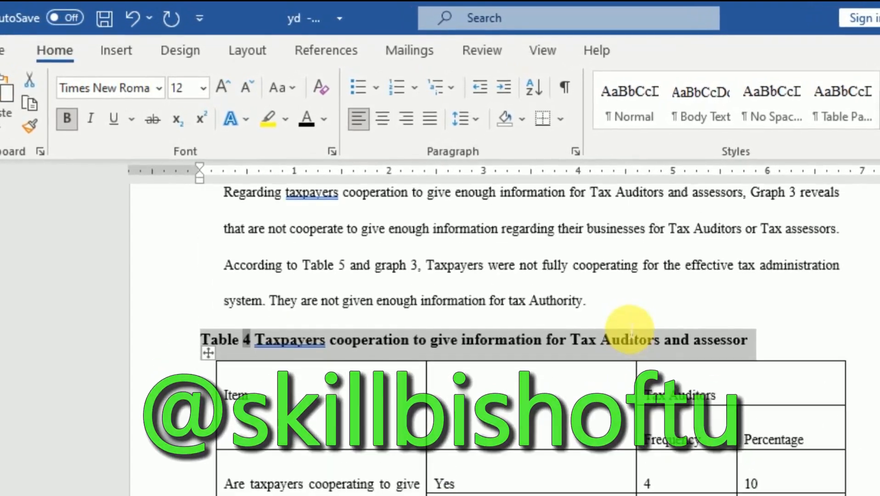
pyautogui.scroll(8, 581, 363)
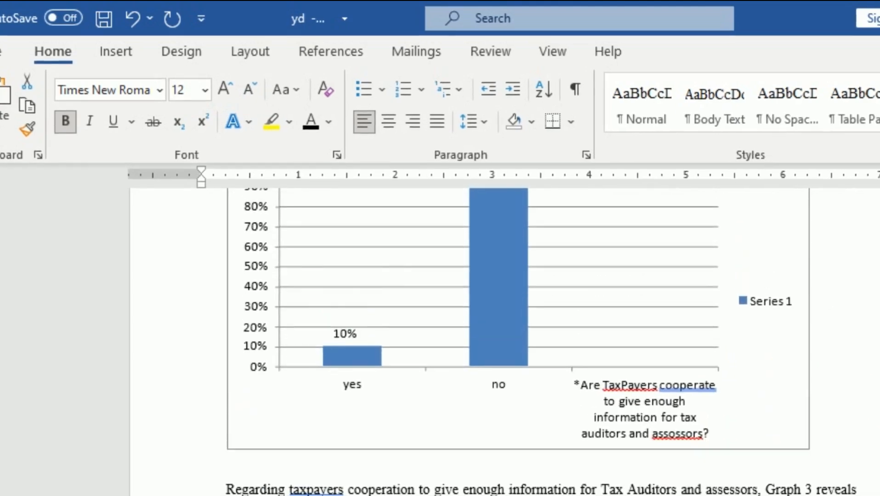
pyautogui.scroll(20, 505, 343)
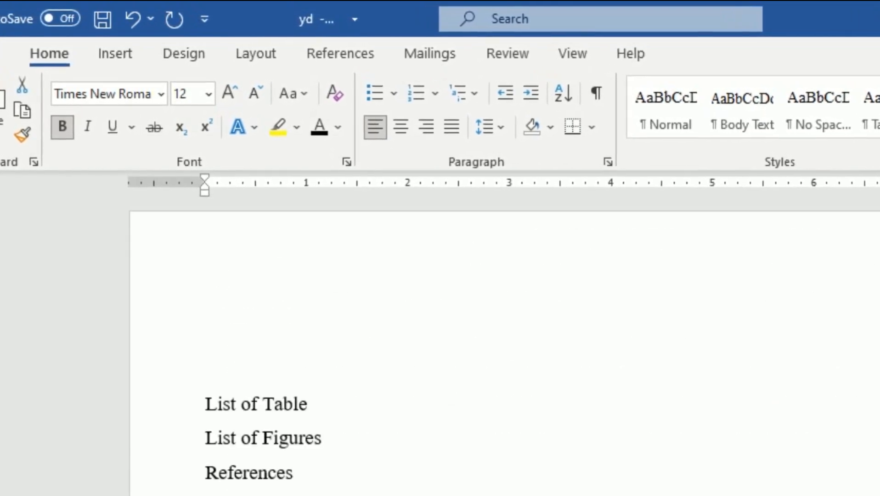
pyautogui.scroll(1, 506, 342)
pyautogui.scroll(-2, 837, 361)
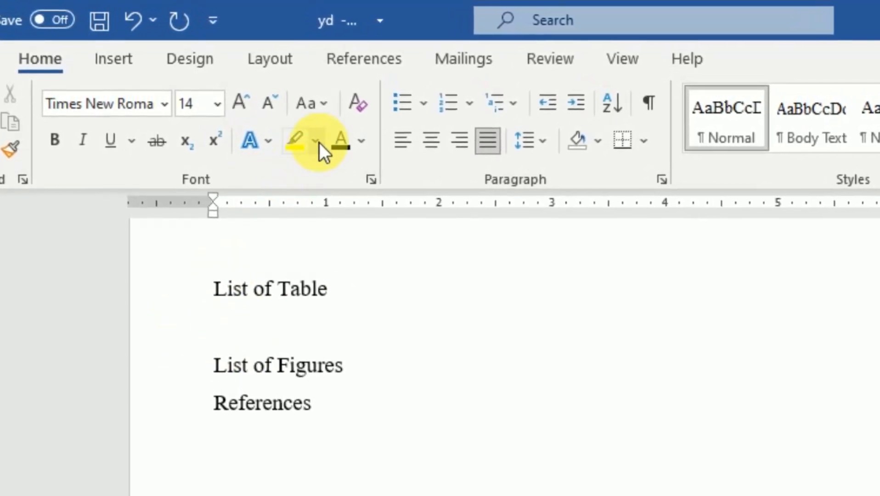
# Insert an automatic list of the Table captions below the "List of Table" heading, with right-aligned page numbers and a dotted tab leader.
pyautogui.click(349, 59)
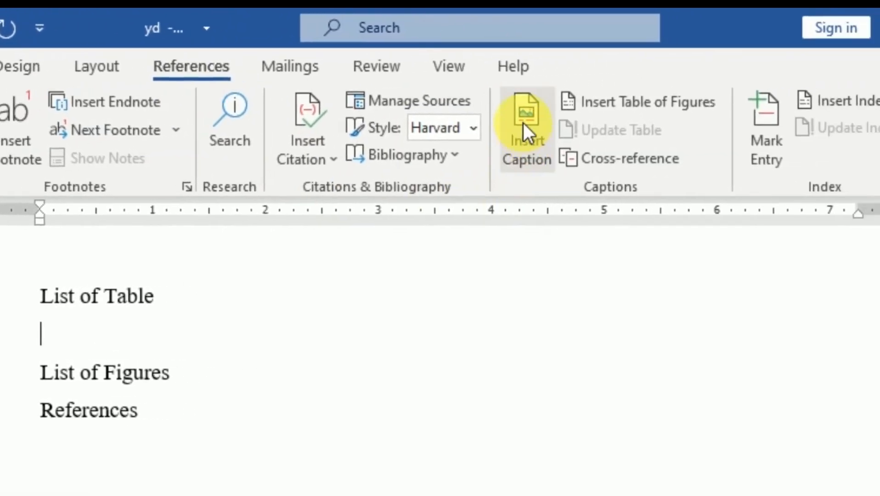
pyautogui.click(613, 121)
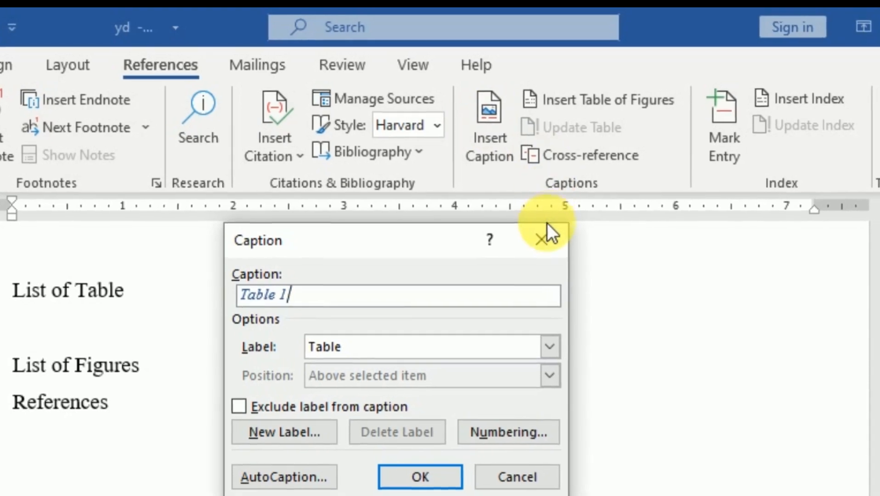
pyautogui.click(531, 237)
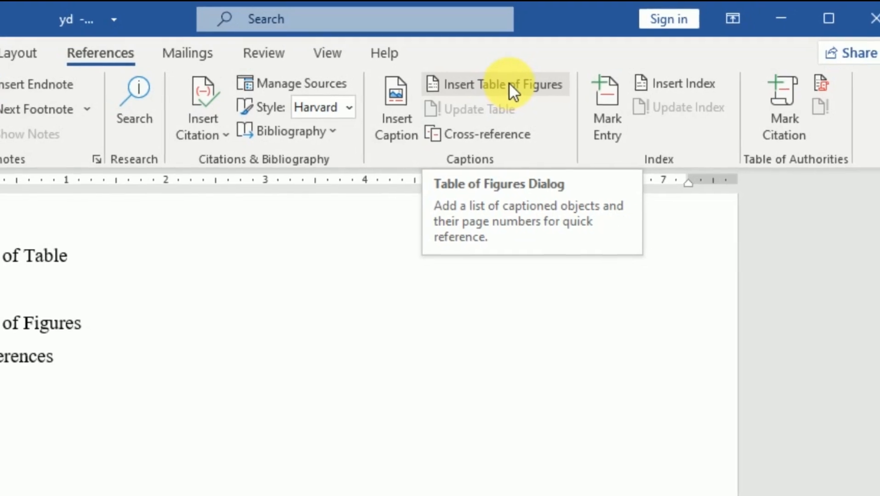
pyautogui.click(503, 82)
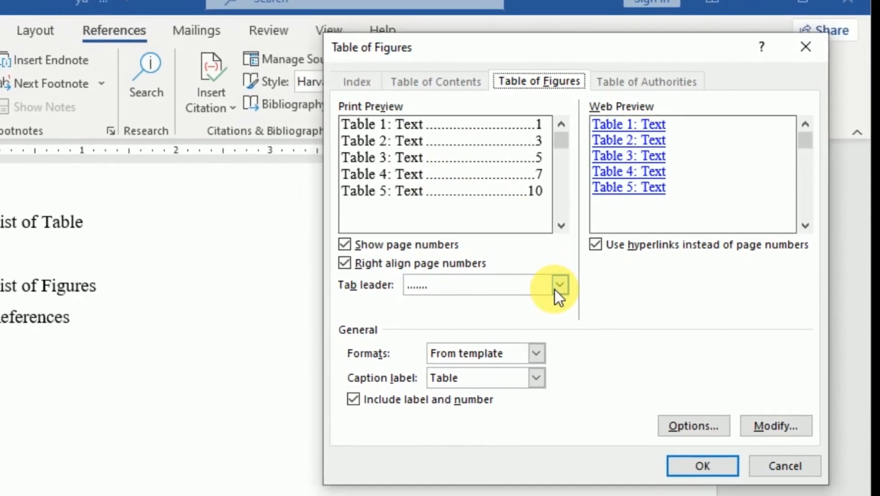
pyautogui.click(561, 282)
pyautogui.click(561, 282)
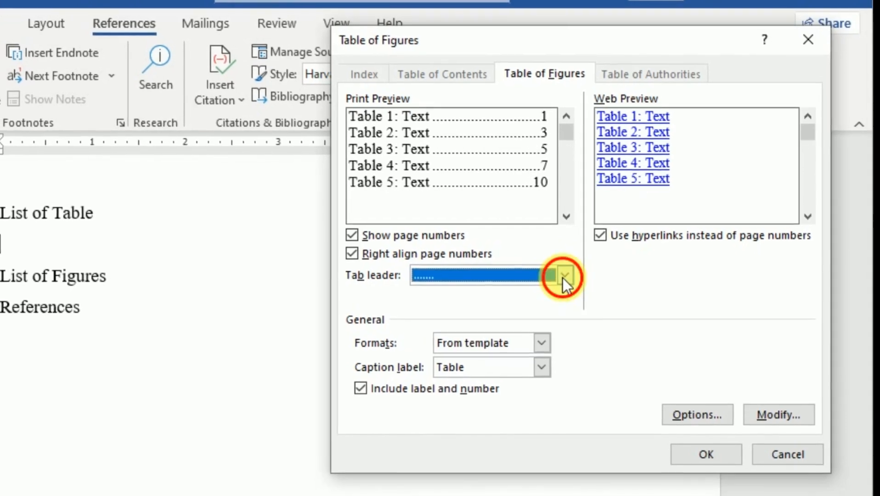
pyautogui.click(561, 282)
pyautogui.click(564, 271)
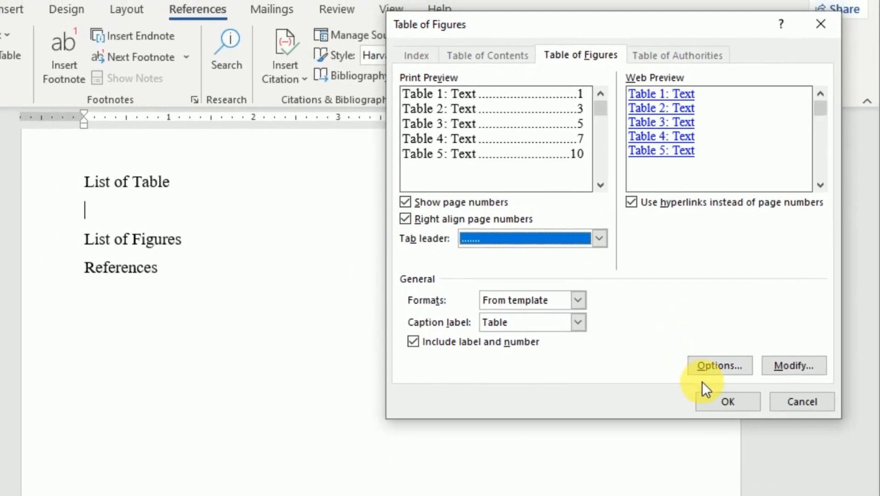
pyautogui.click(733, 405)
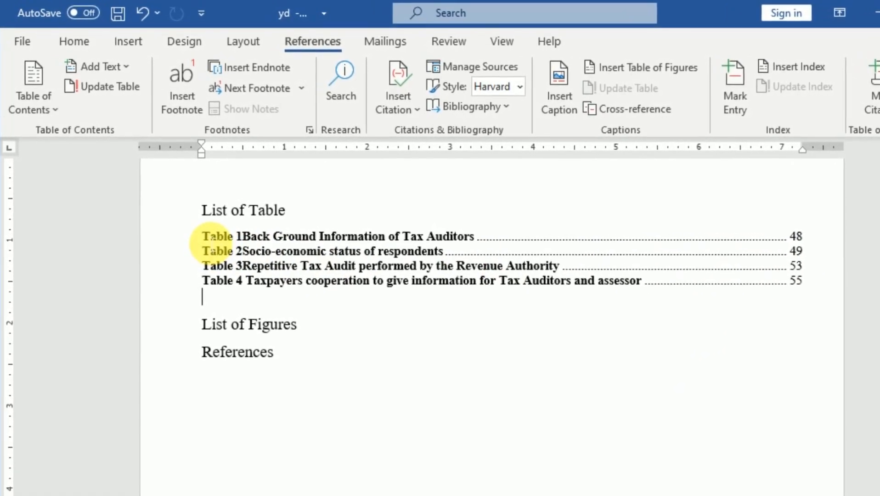
# Remove the bold from all entries in the list of tables and set their font size to 12.
pyautogui.moveTo(203, 238); pyautogui.dragTo(265, 254)
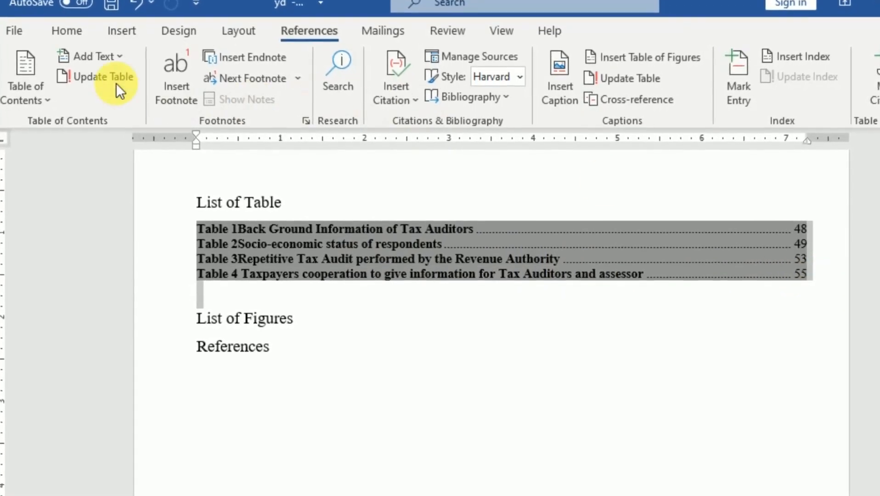
pyautogui.click(72, 29)
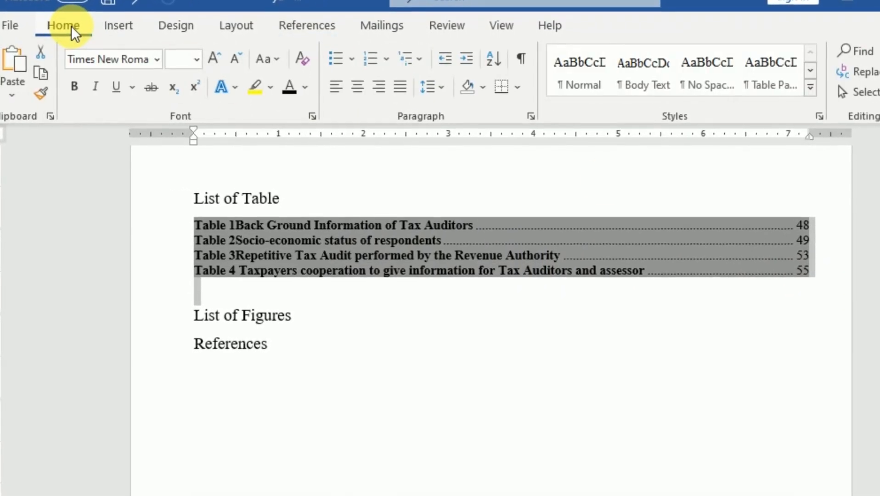
pyautogui.click(68, 79)
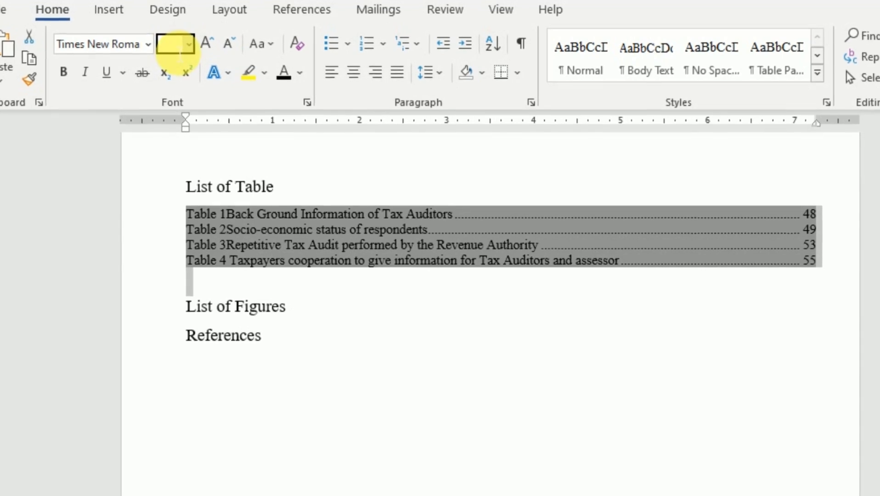
pyautogui.write('12')
pyautogui.press('Return')
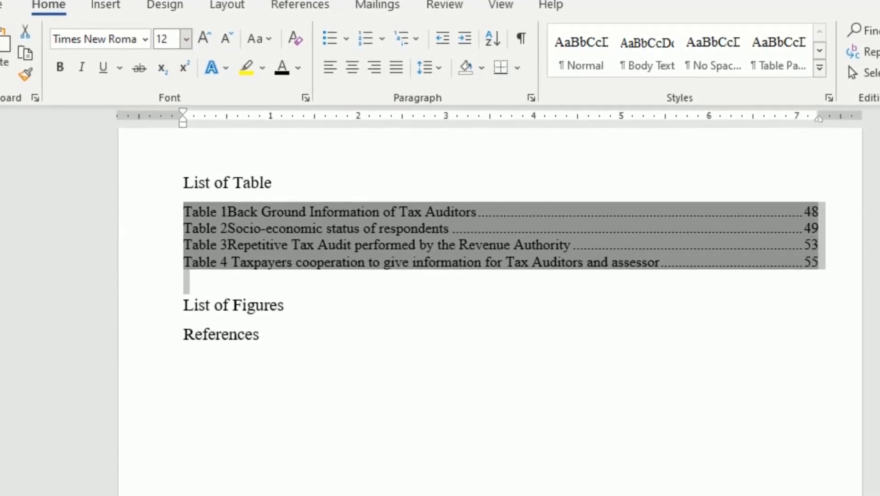
# Set the list of tables entries to 1.5 line spacing, justified alignment and Auto spacing after each paragraph.
pyautogui.click(439, 64)
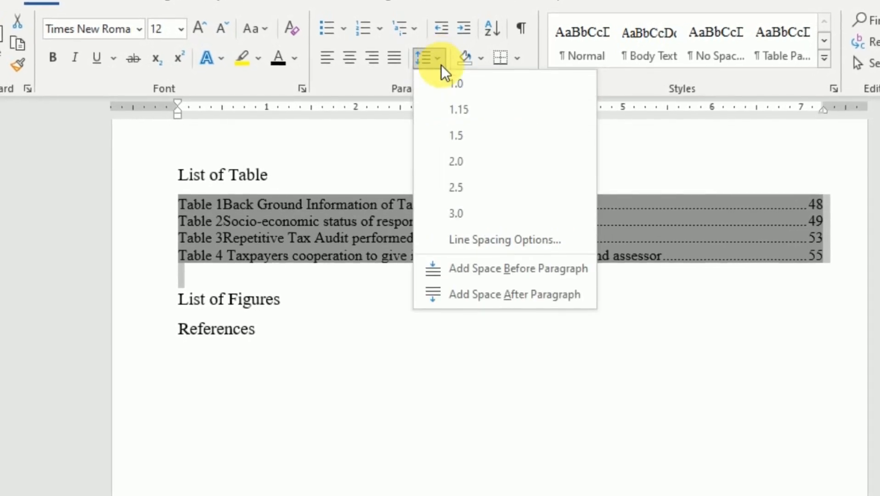
pyautogui.click(455, 136)
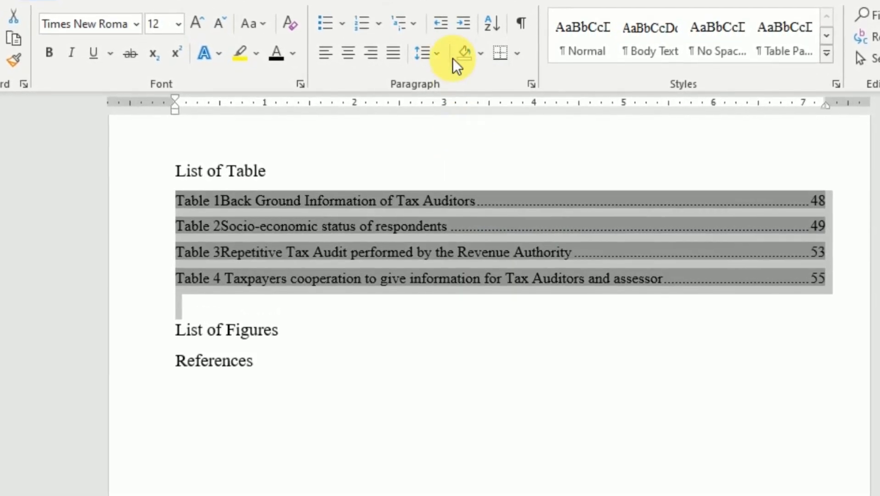
pyautogui.click(531, 81)
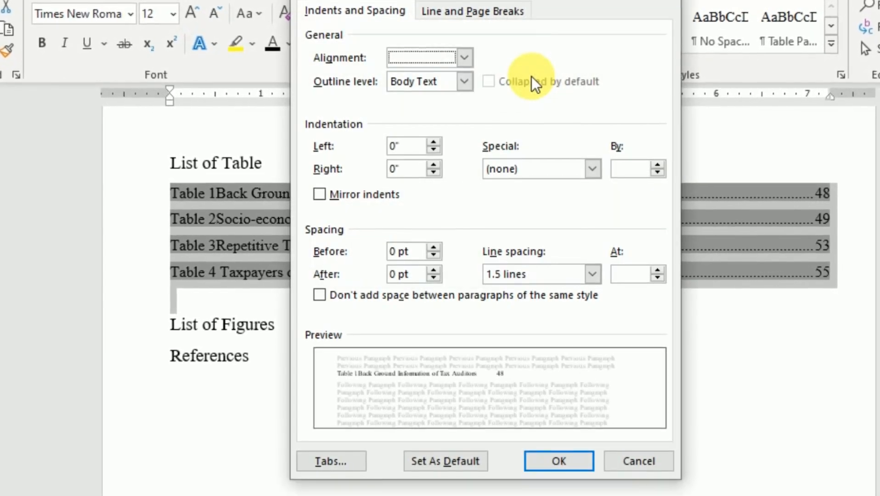
pyautogui.click(463, 53)
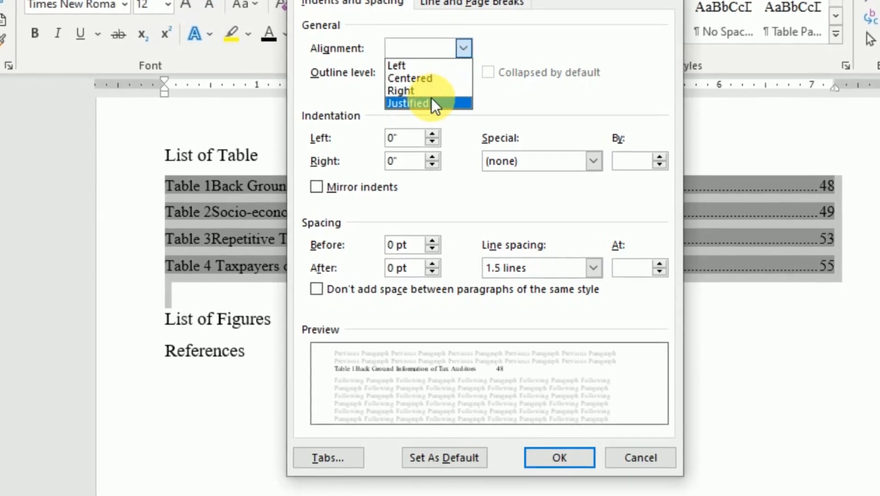
pyautogui.click(431, 104)
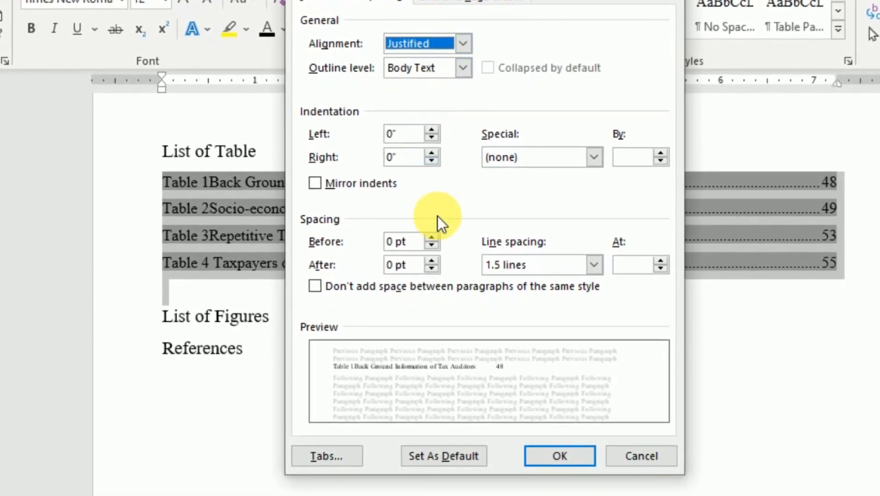
pyautogui.click(430, 263)
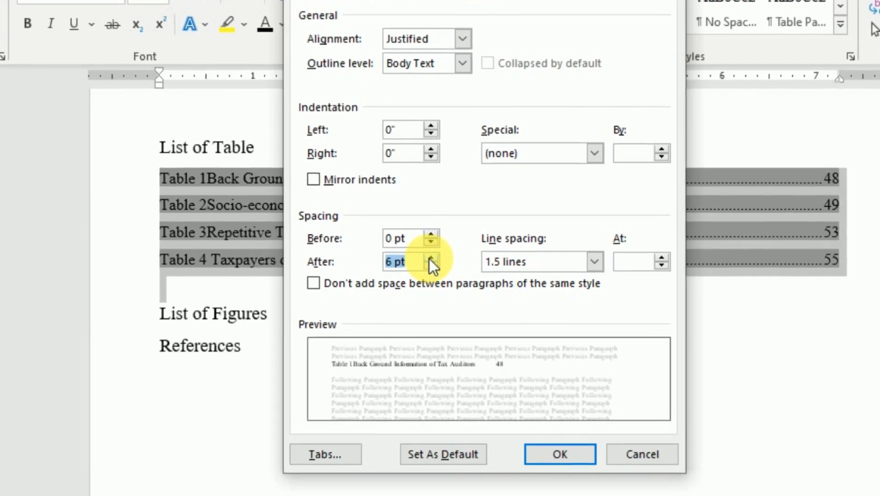
pyautogui.click(432, 265)
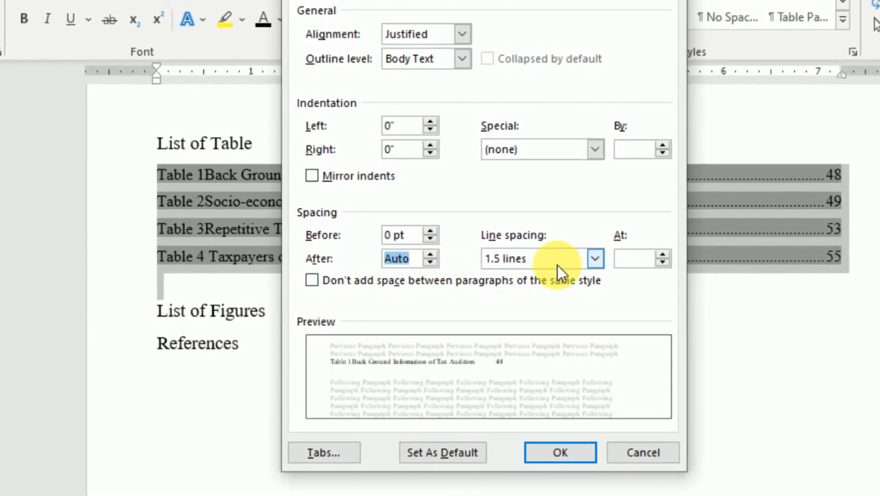
pyautogui.click(594, 262)
pyautogui.click(594, 260)
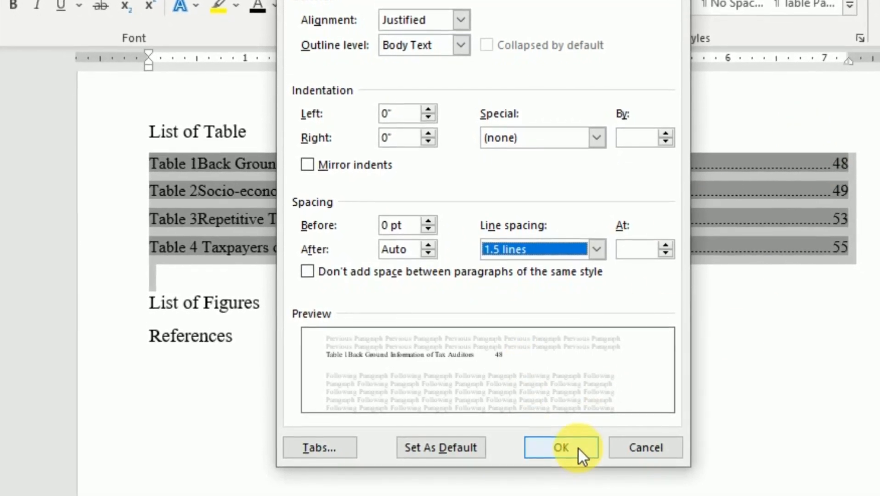
pyautogui.click(561, 448)
pyautogui.click(423, 240)
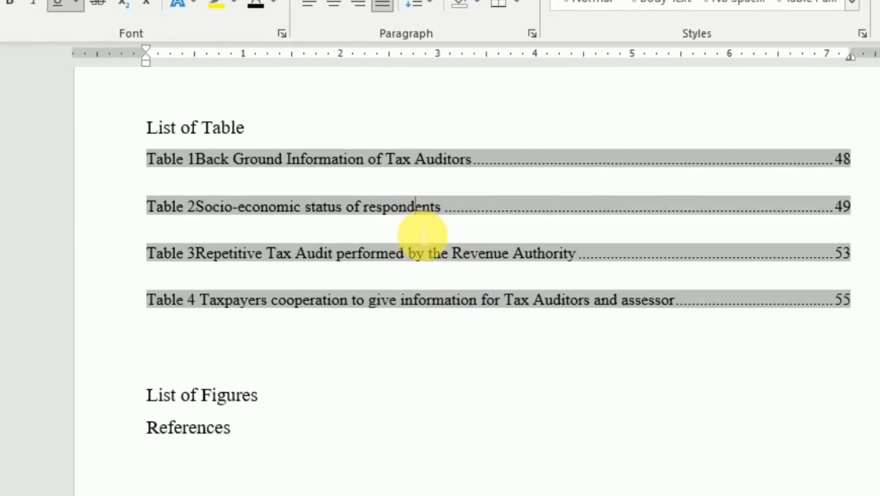
pyautogui.click(258, 123)
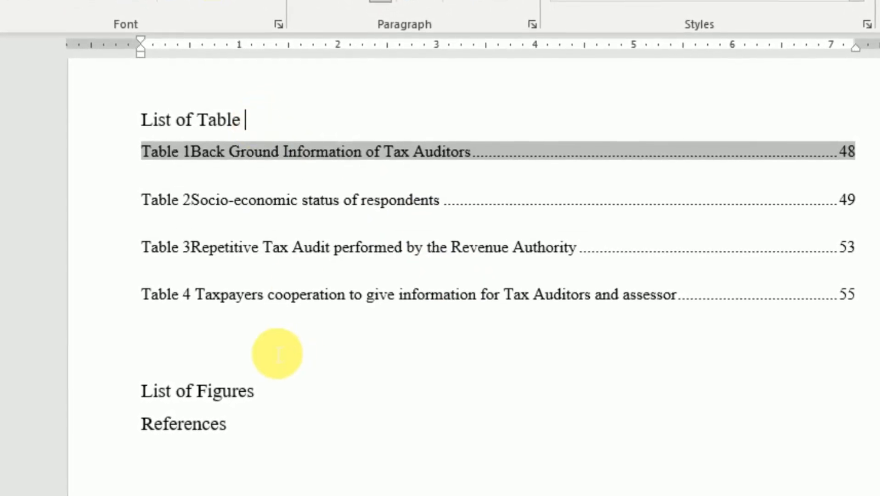
pyautogui.click(294, 405)
pyautogui.scroll(-2, 387, 334)
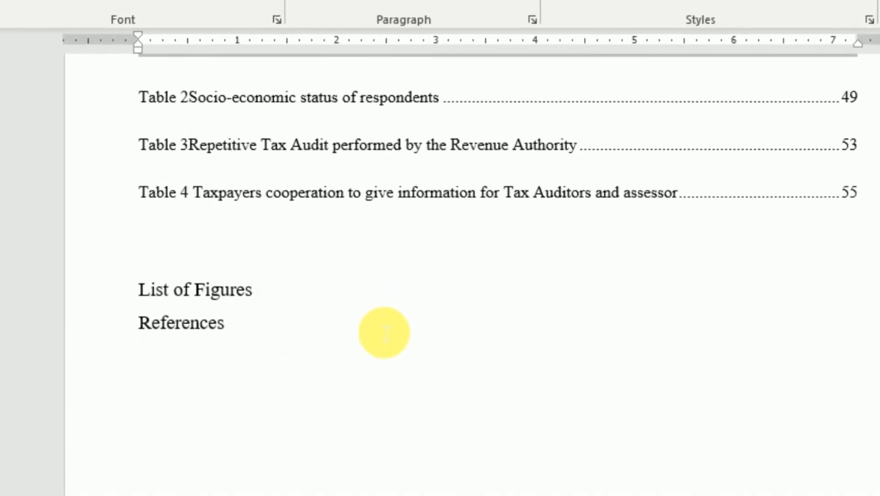
pyautogui.scroll(2, 384, 332)
pyautogui.scroll(-1, 308, 353)
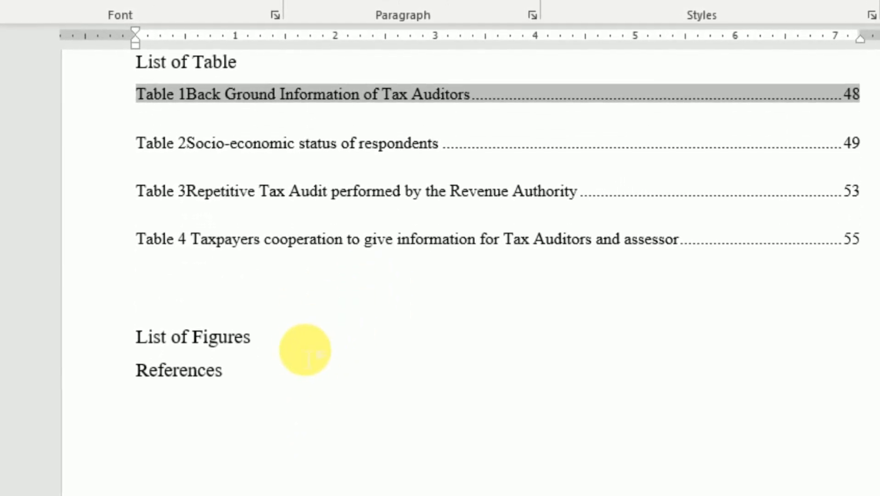
pyautogui.scroll(1, 235, 197)
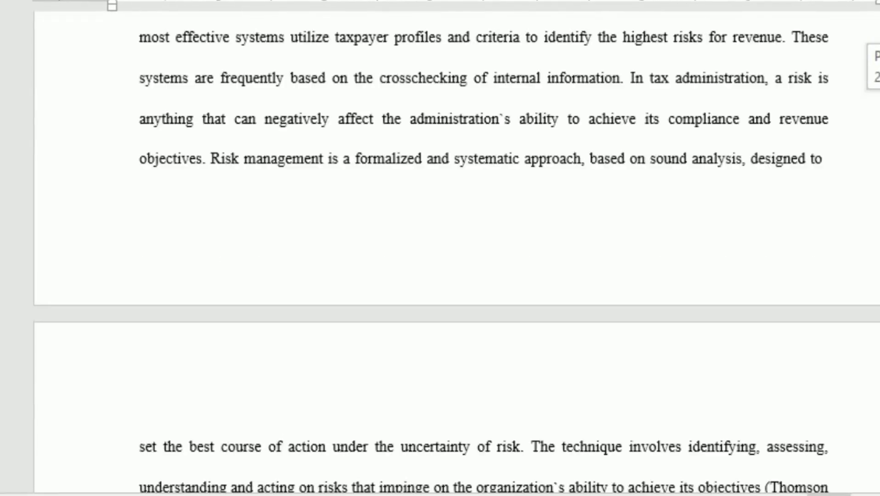
pyautogui.scroll(-5, 440, 249)
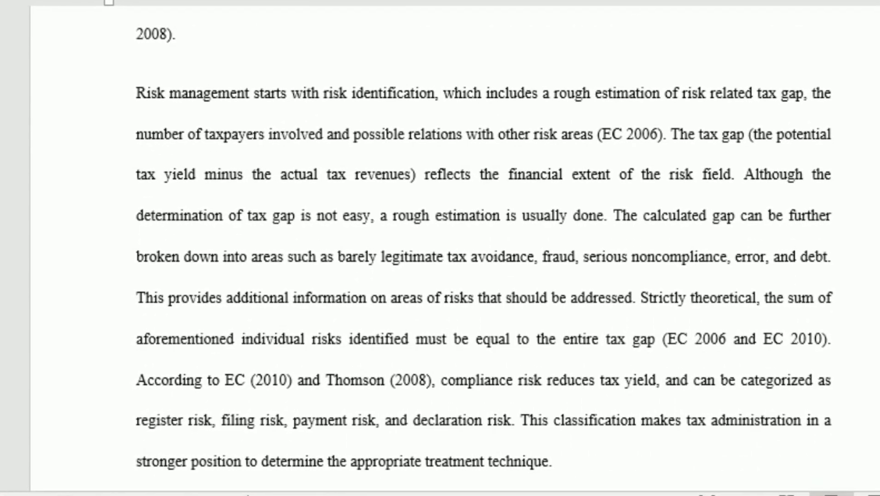
# Cut the title "Chart 1-Auditors Qualification" out of the auditors' qualification pie chart.
pyautogui.scroll(-20, 441, 248)
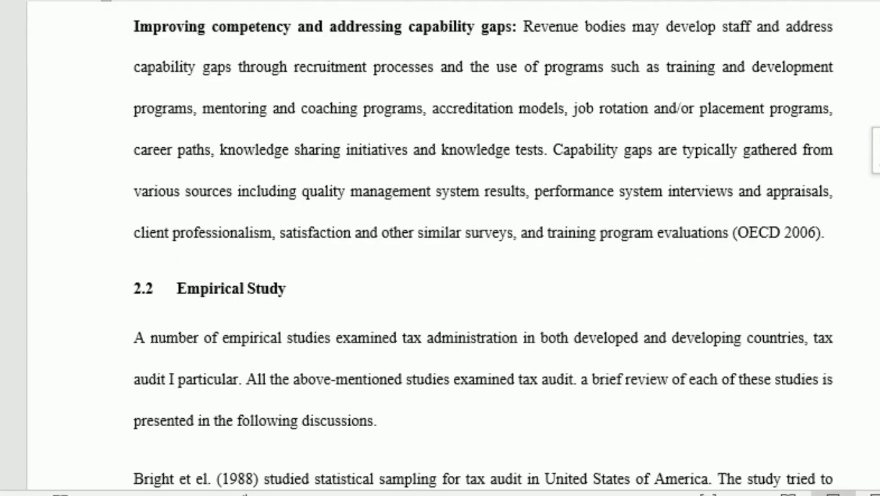
pyautogui.scroll(-20, 440, 248)
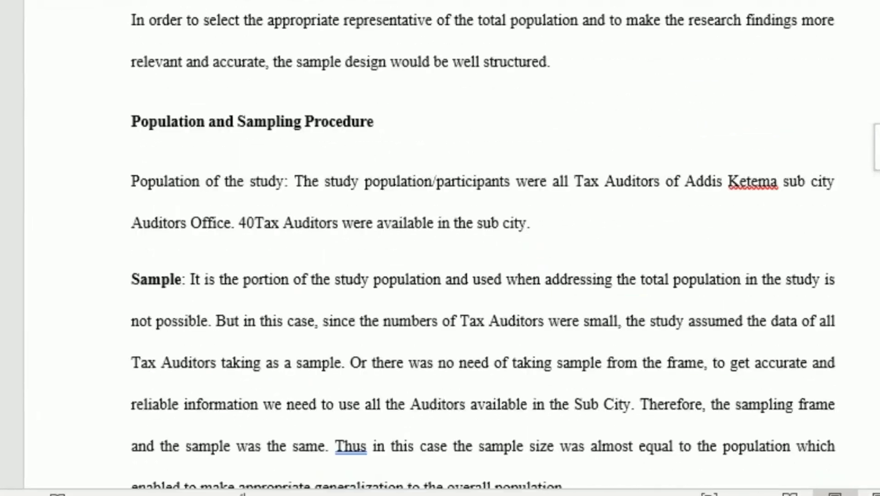
pyautogui.scroll(-15, 440, 248)
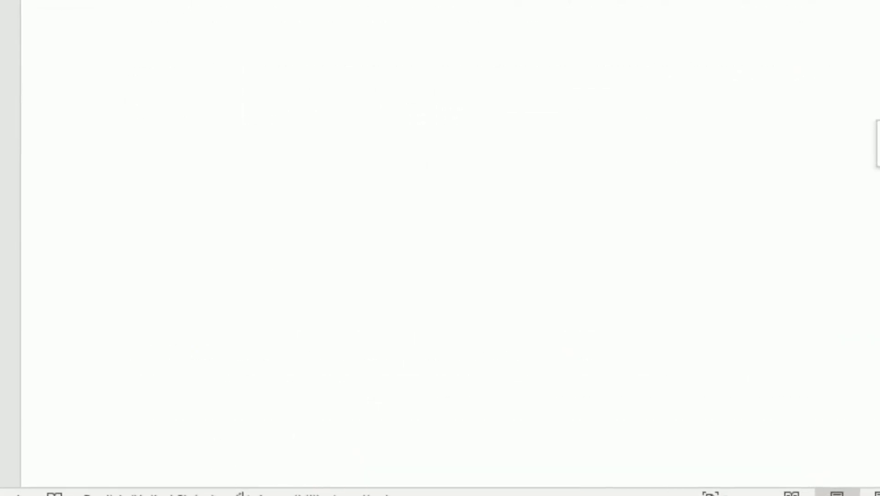
pyautogui.scroll(10, 440, 248)
pyautogui.scroll(-2, 586, 226)
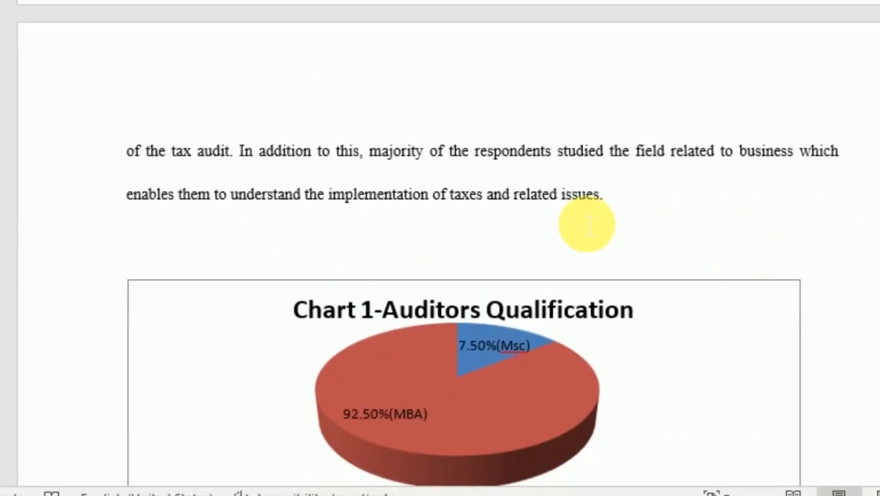
pyautogui.click(460, 308)
pyautogui.moveTo(656, 365); pyautogui.dragTo(364, 364)
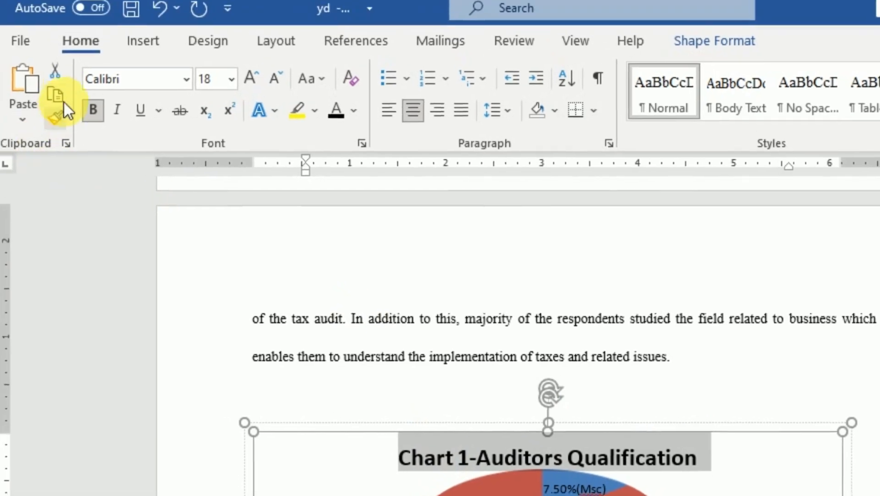
pyautogui.click(35, 45)
pyautogui.click(289, 422)
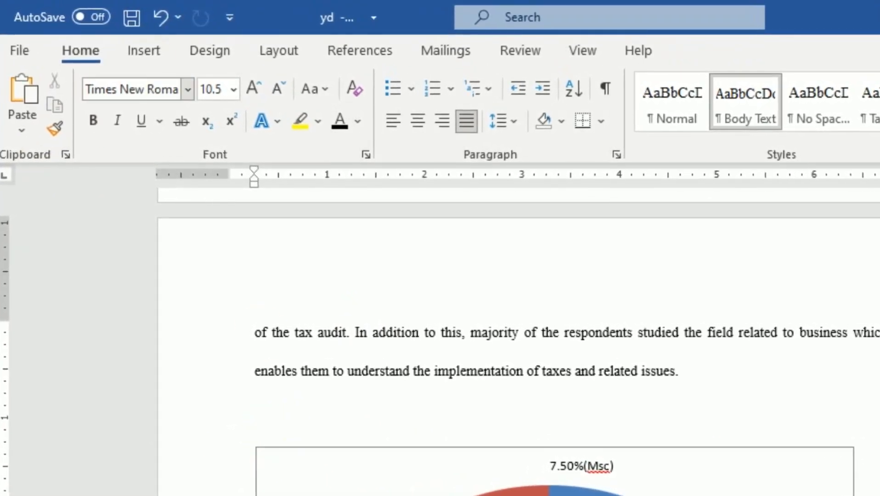
# Add an empty line between the pie chart and the paragraph beginning "As it can be seen from the above chart".
pyautogui.click(144, 50)
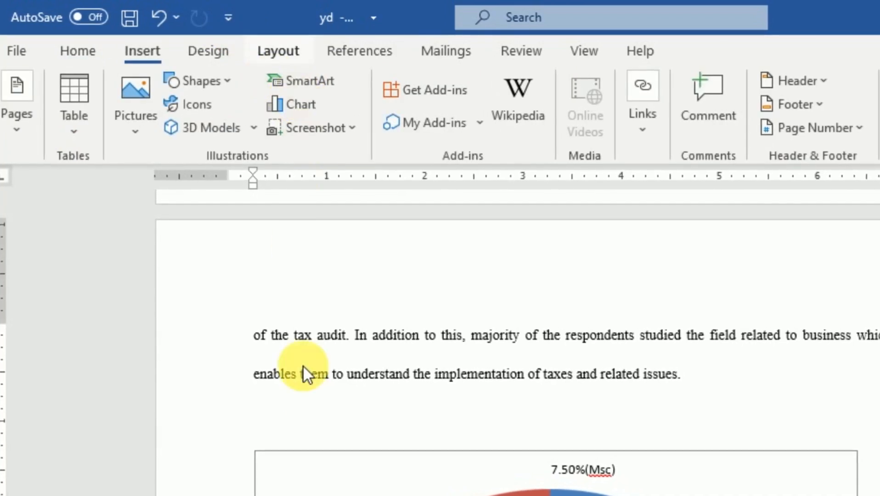
pyautogui.scroll(-10, 312, 386)
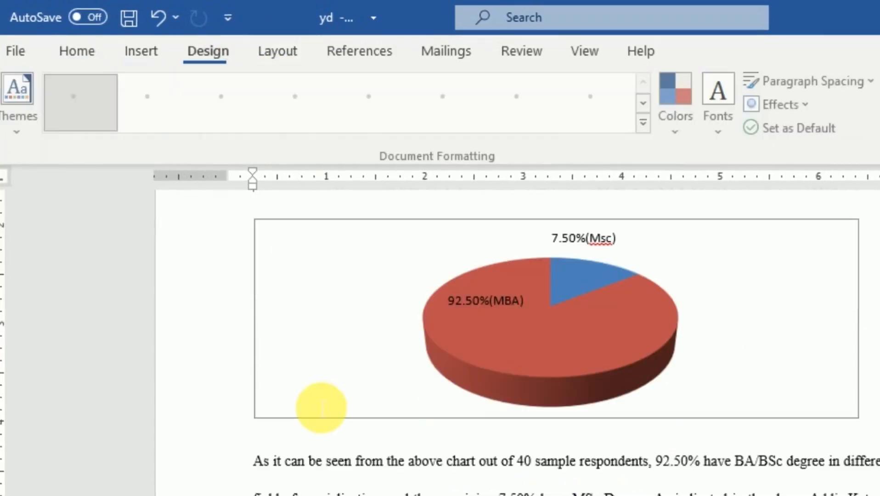
pyautogui.scroll(3, 265, 359)
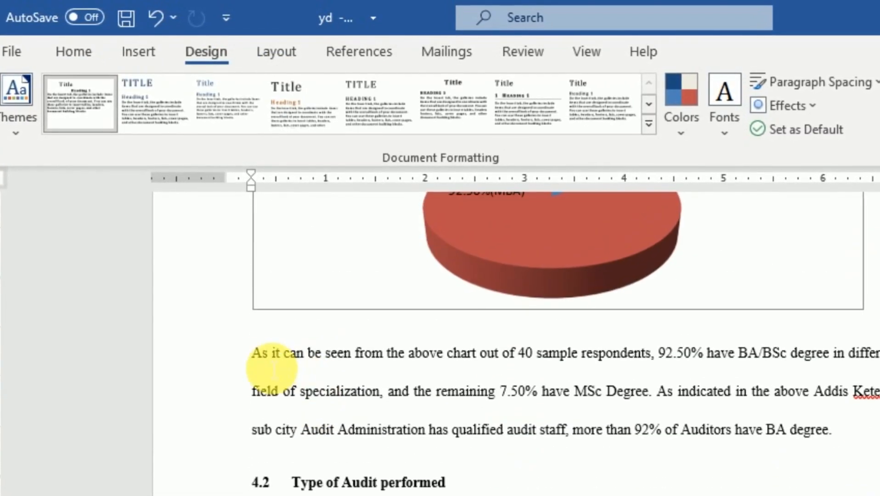
pyautogui.click(251, 359)
pyautogui.press('Return')
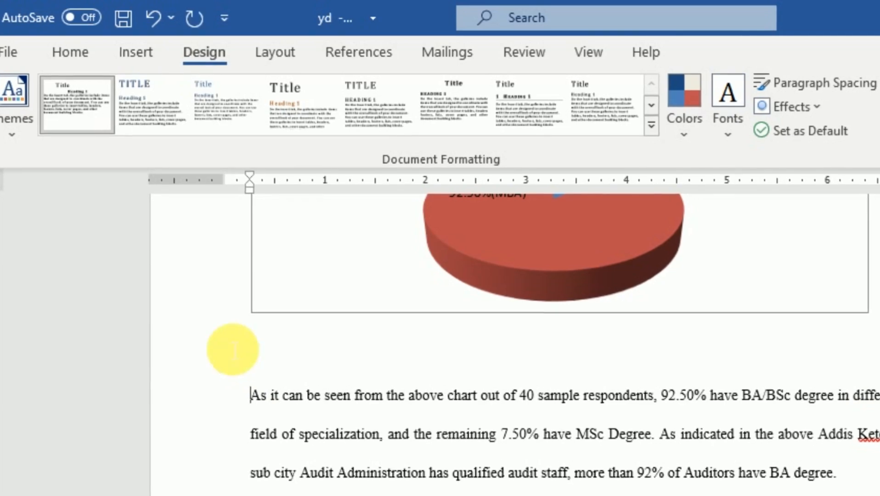
pyautogui.click(275, 355)
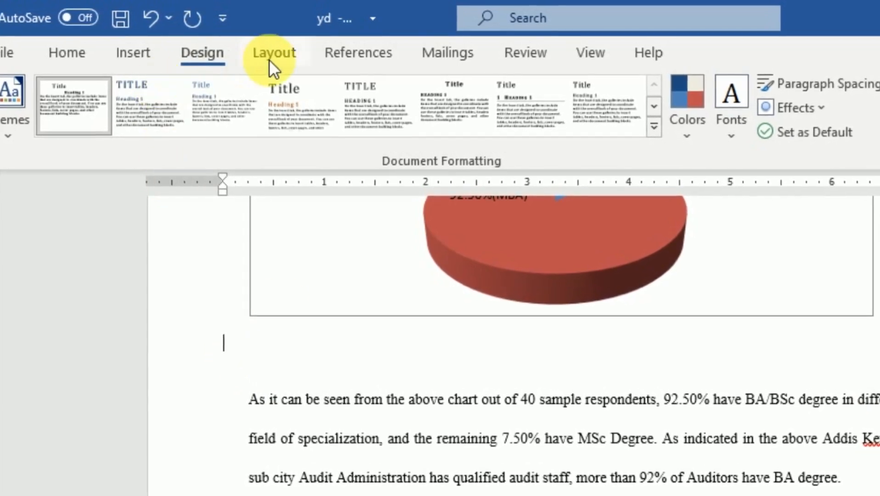
# Insert a Figure caption on the empty line below the pie chart, using the pasted title shortened to "Auditors Qualification".
pyautogui.click(347, 53)
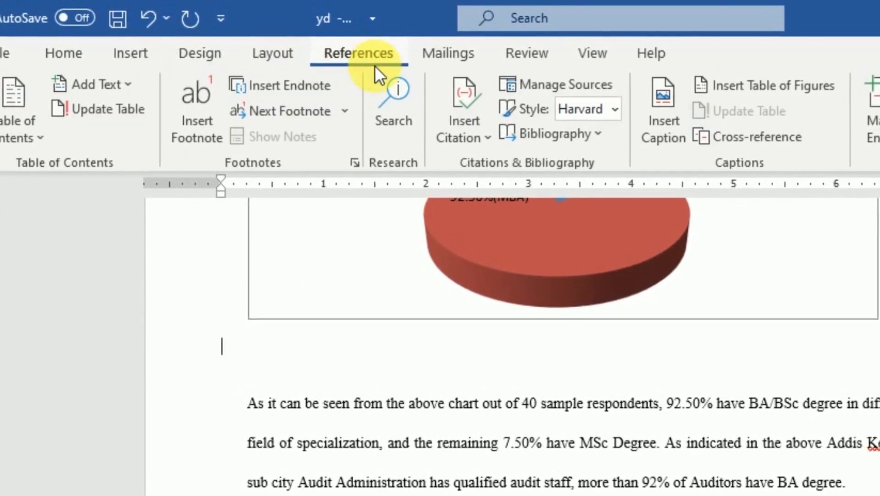
pyautogui.click(673, 101)
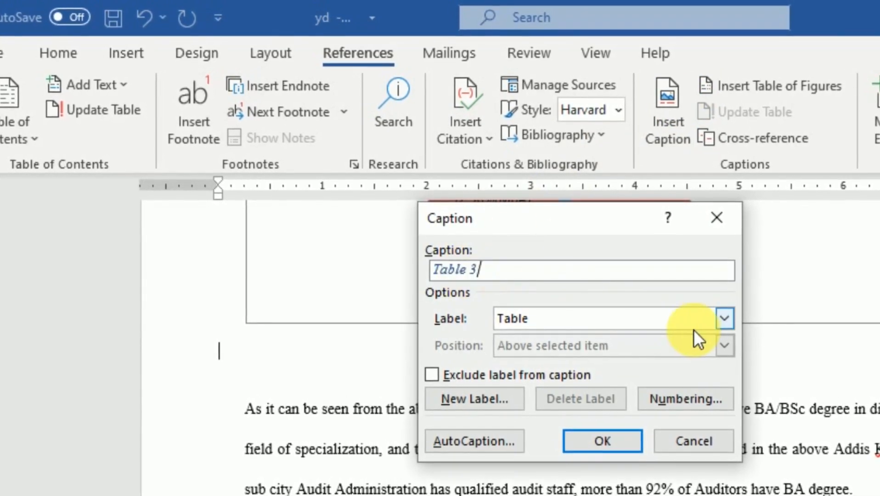
pyautogui.click(725, 320)
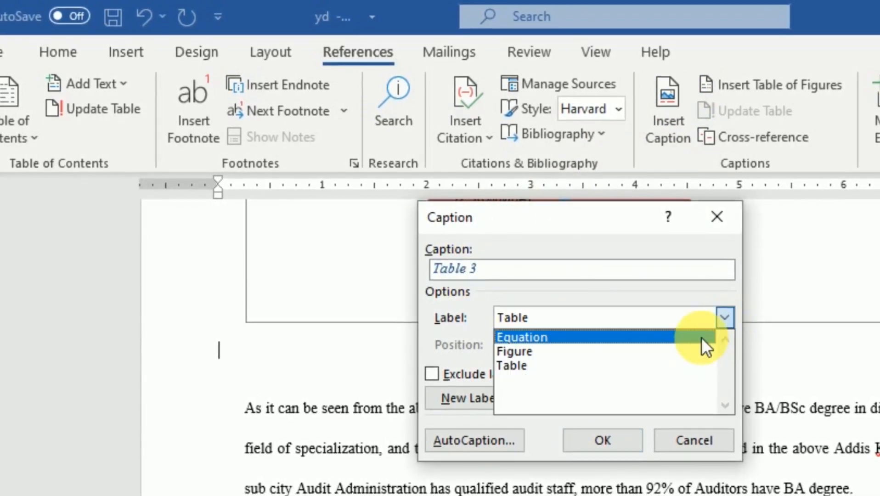
pyautogui.click(537, 351)
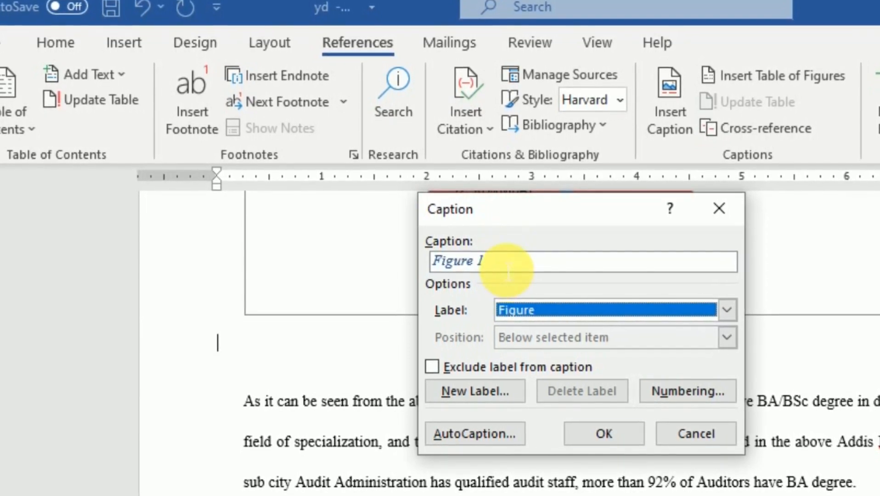
pyautogui.click(499, 261)
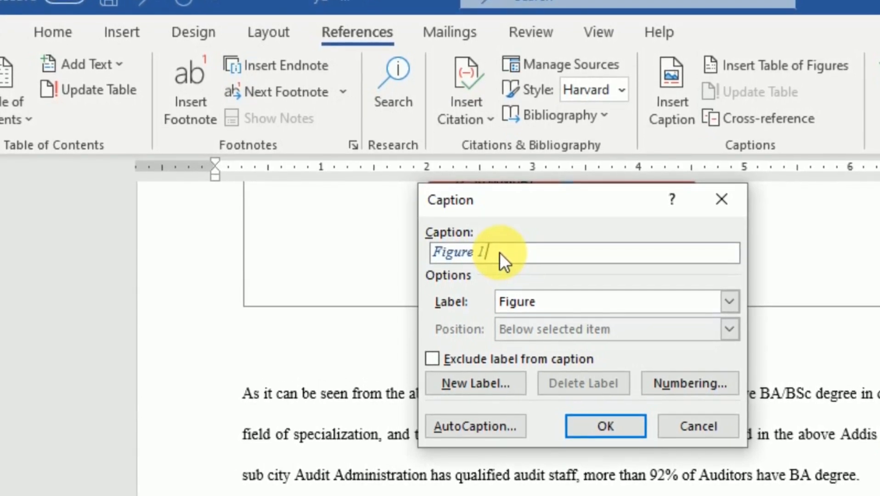
pyautogui.write('Chart 1-Auditors Qualification')
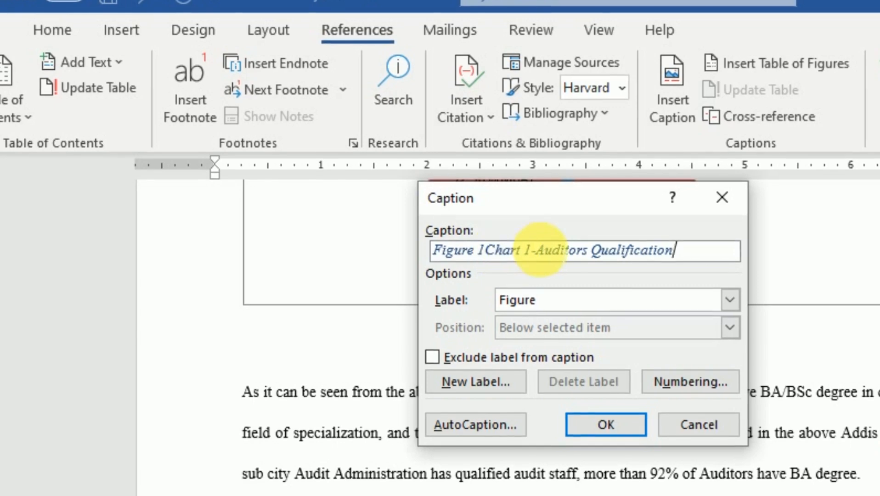
pyautogui.click(535, 249)
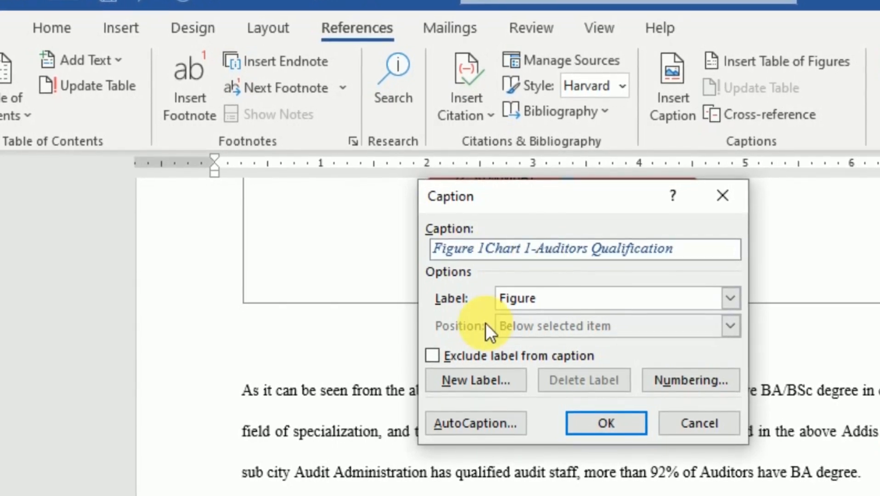
pyautogui.press('BackSpace')
pyautogui.press('BackSpace')
pyautogui.press('BackSpace')
pyautogui.press('BackSpace')
pyautogui.press('BackSpace')
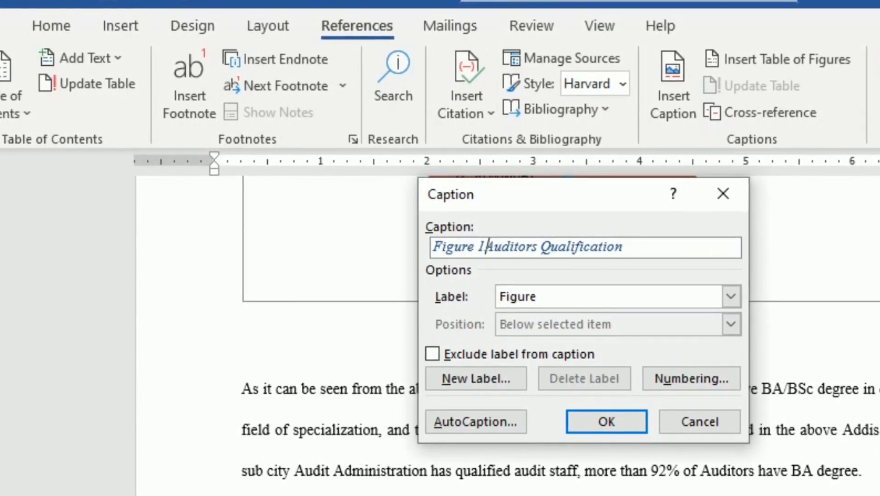
pyautogui.click(609, 415)
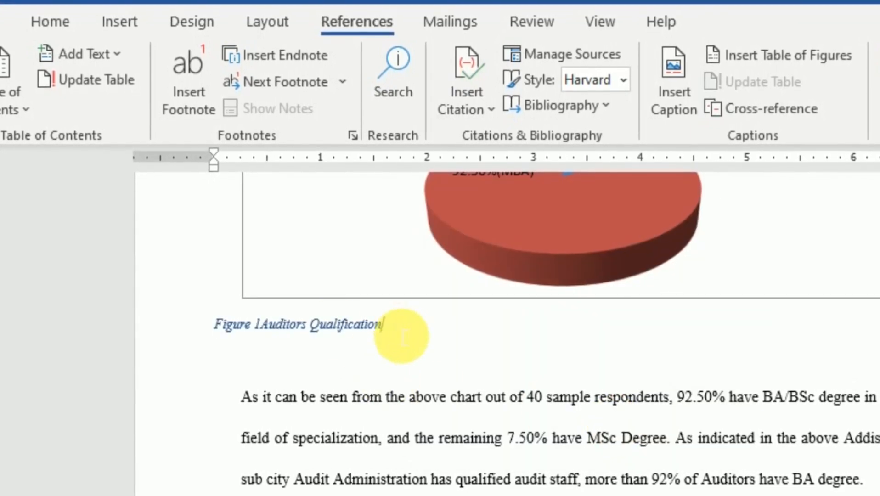
# Format the "Auditors Qualification" caption as bold, non-italic, black text at size 12 and indent it beneath the pie chart.
pyautogui.click(46, 20)
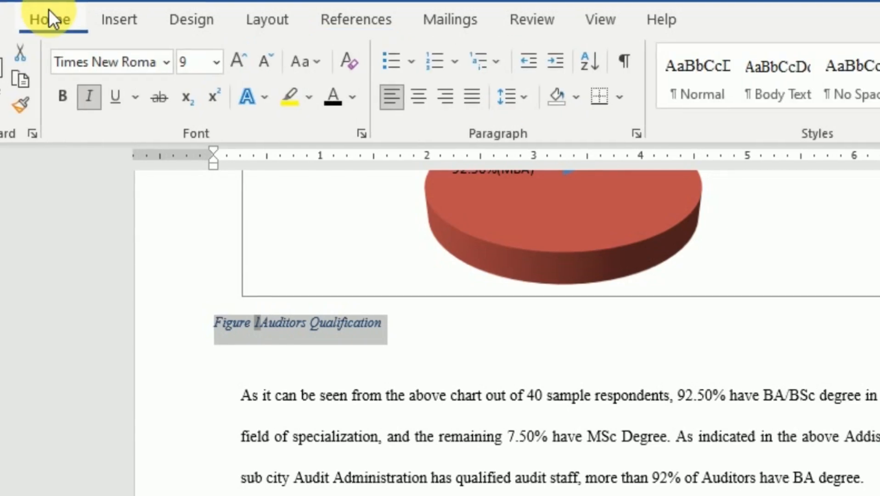
pyautogui.click(65, 97)
pyautogui.click(91, 96)
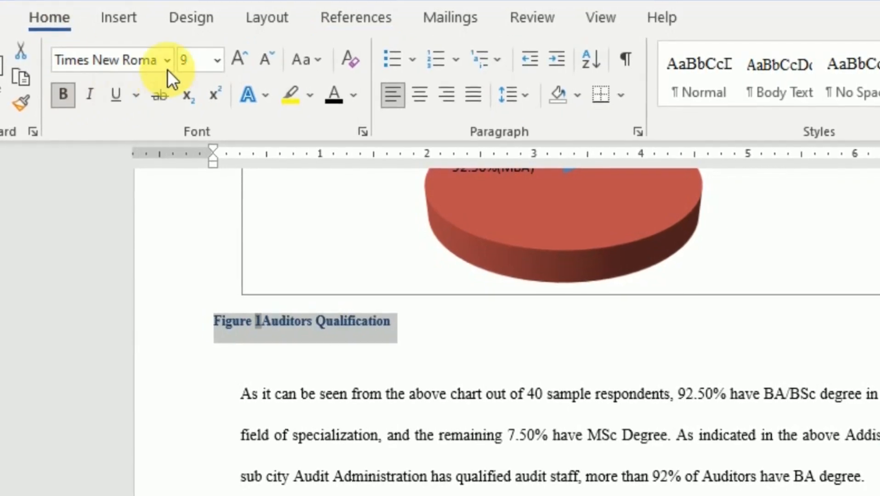
pyautogui.click(217, 60)
pyautogui.click(204, 189)
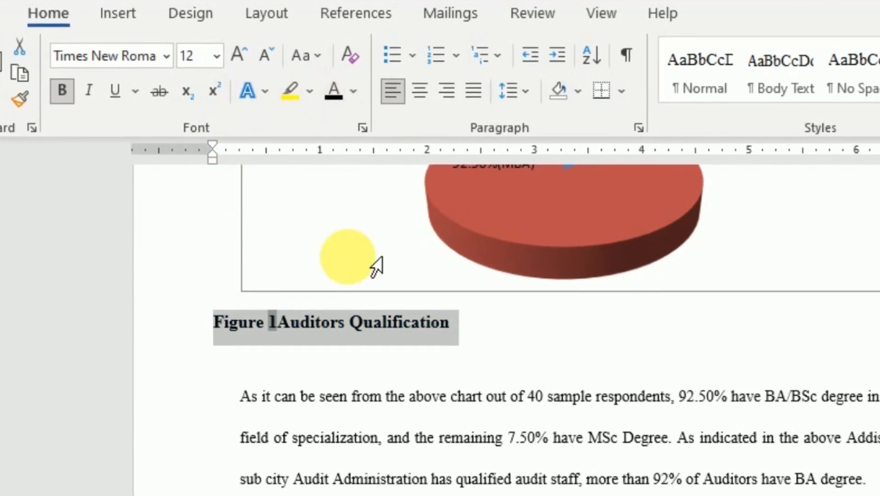
pyautogui.click(256, 335)
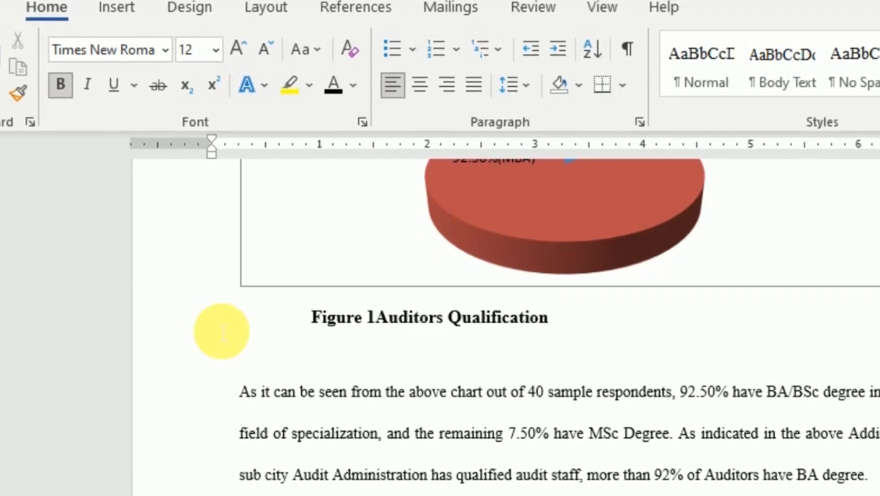
# Copy the title "Tax Auditors Capablity" from the bar chart above section 4.3.
pyautogui.scroll(-15, 350, 362)
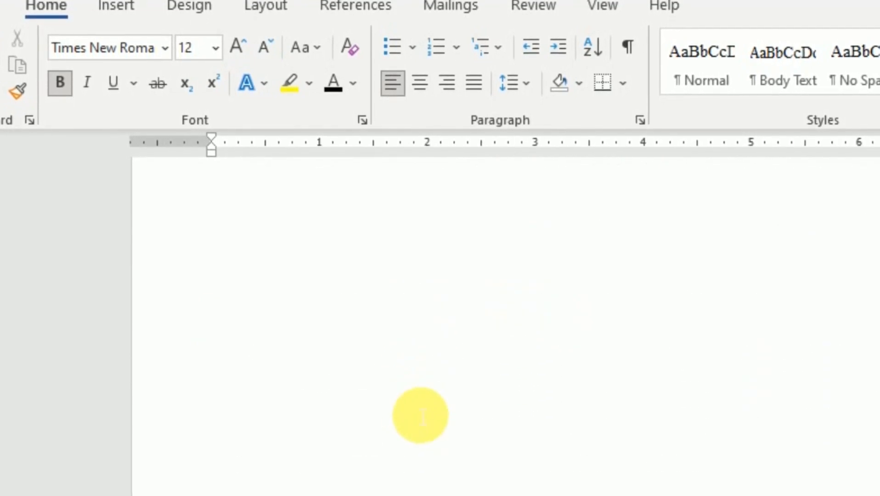
pyautogui.scroll(-15, 422, 414)
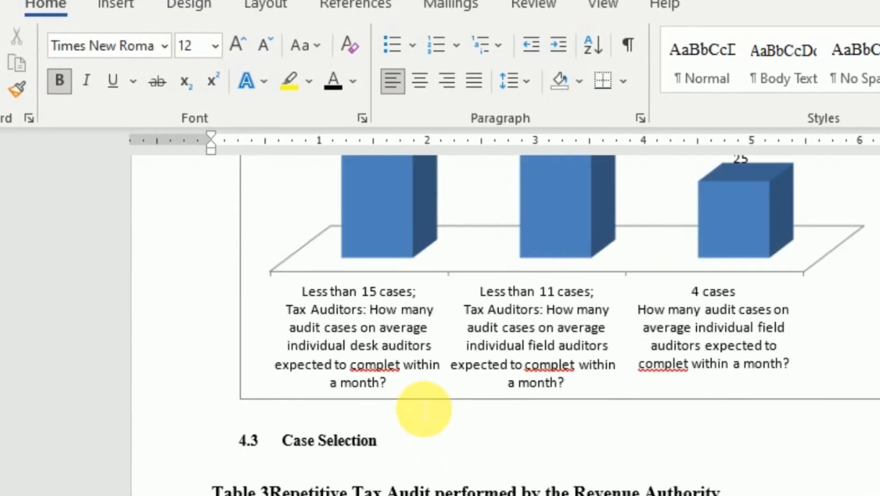
pyautogui.scroll(5, 432, 400)
pyautogui.scroll(3, 460, 376)
pyautogui.click(479, 381)
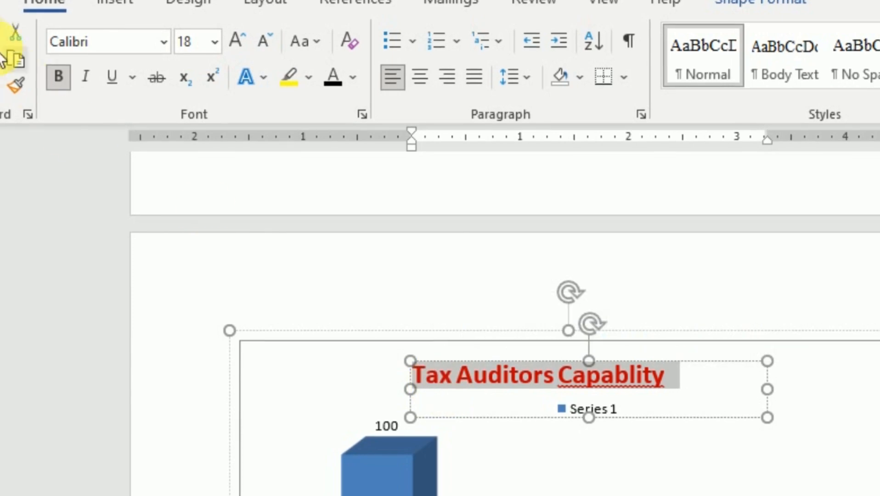
pyautogui.click(18, 58)
# Add an empty line between the bar chart and the "Case Selection" heading.
pyautogui.scroll(-6, 334, 298)
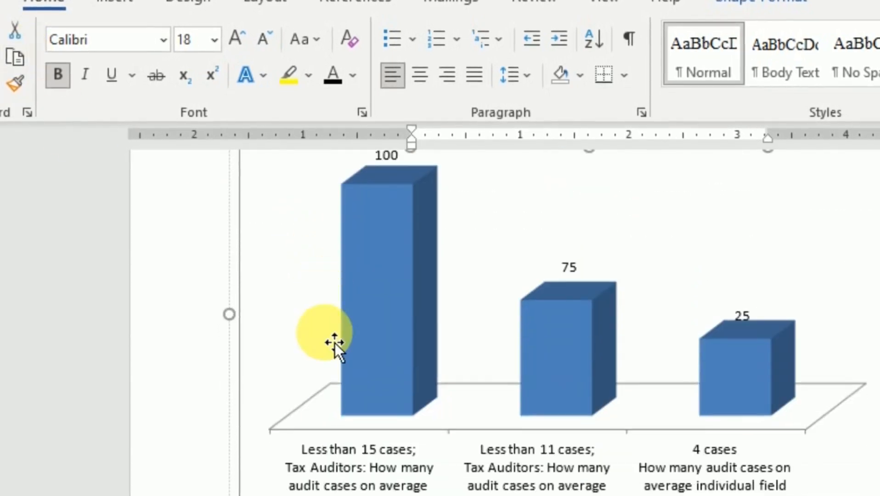
pyautogui.scroll(-3, 334, 342)
pyautogui.click(274, 409)
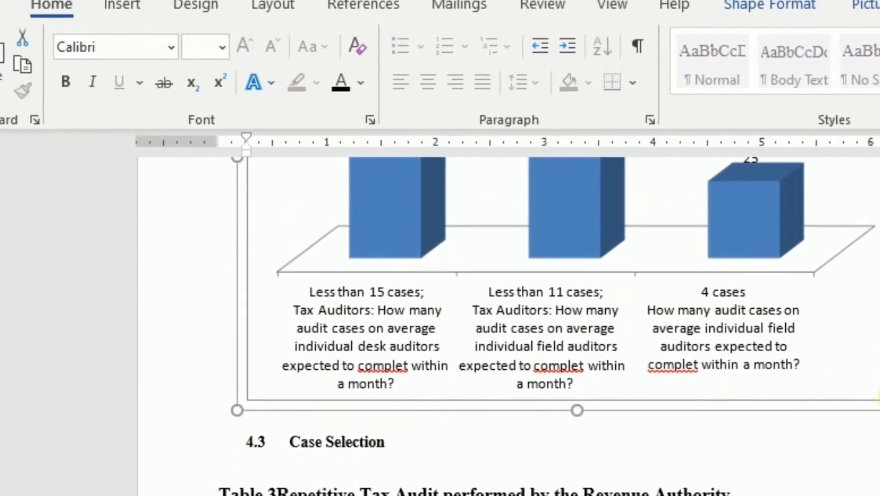
pyautogui.click(878, 423)
pyautogui.press('Return')
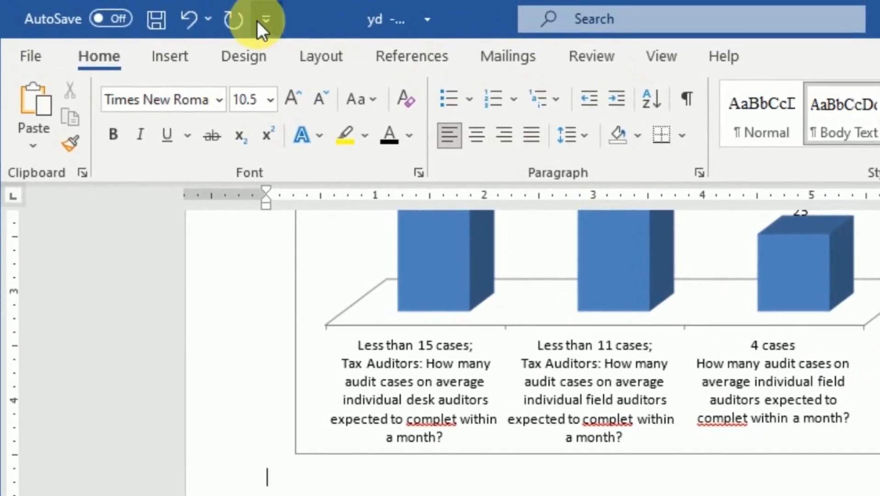
# Insert a Figure caption reading "Tax Auditors Capablity" on the empty line below the bar chart.
pyautogui.click(394, 56)
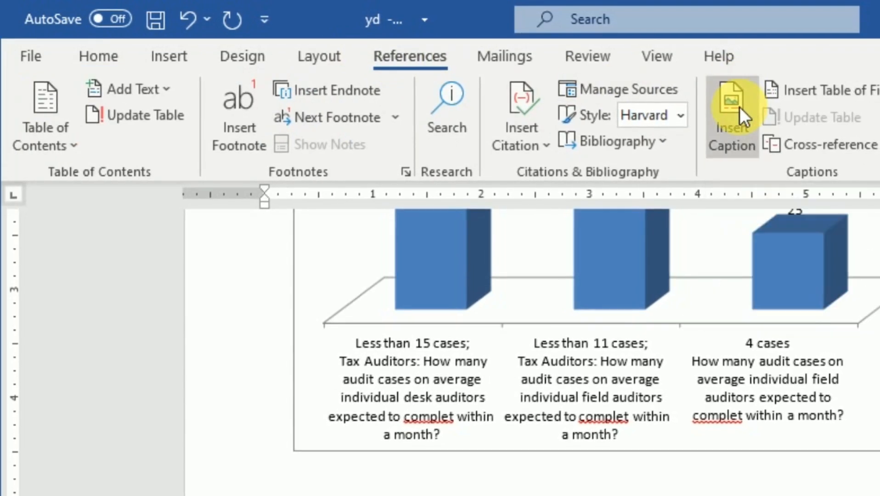
pyautogui.click(740, 107)
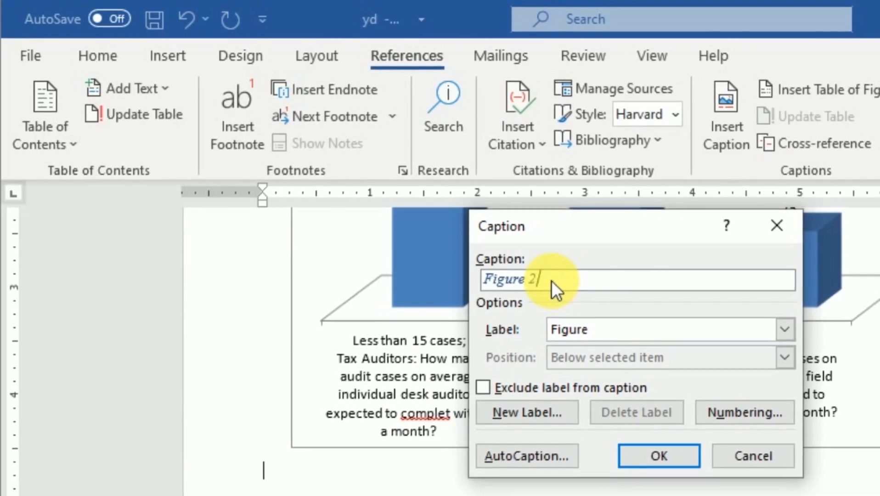
pyautogui.write('Tax Auditors Capablity')
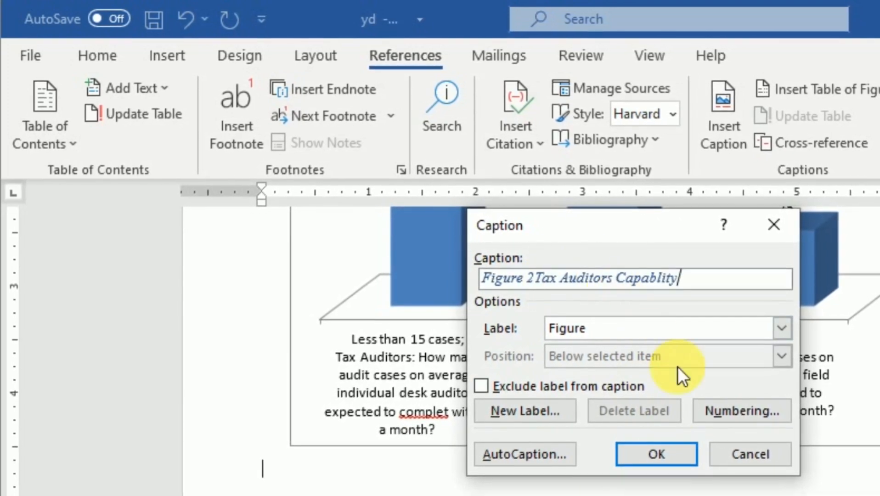
pyautogui.click(662, 453)
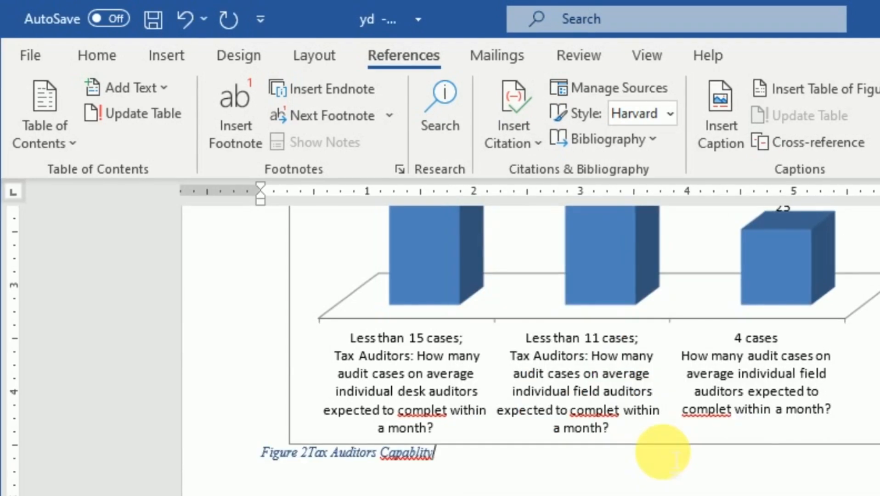
# Format the "Tax Auditors Capablity" caption as bold, non-italic, black text at size 12 and indent it beneath the bar chart.
pyautogui.moveTo(463, 466); pyautogui.dragTo(236, 462)
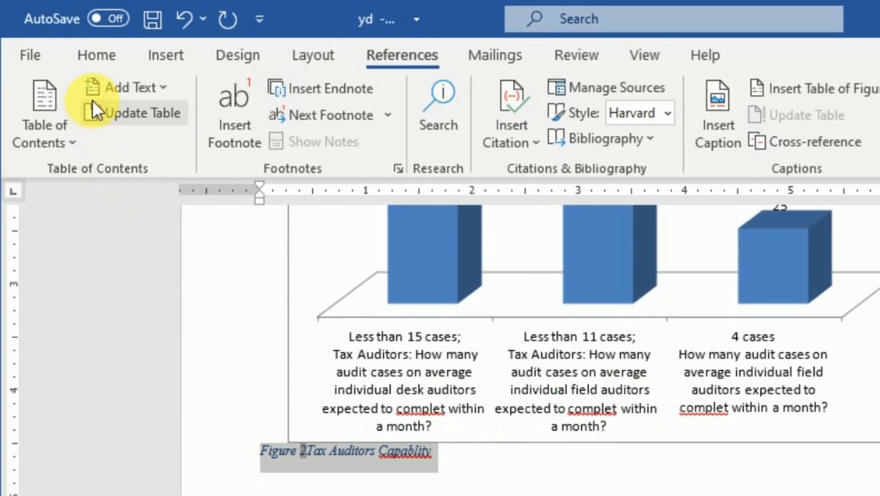
pyautogui.click(97, 55)
pyautogui.click(110, 131)
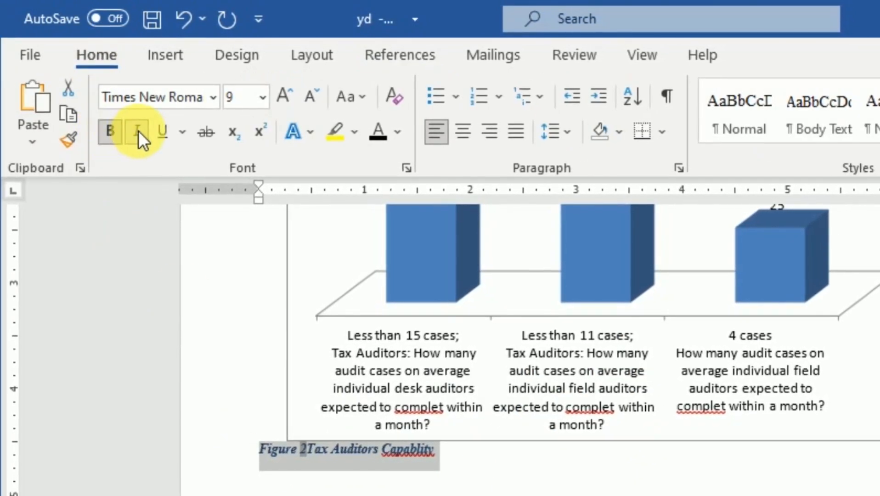
pyautogui.click(137, 130)
pyautogui.click(262, 97)
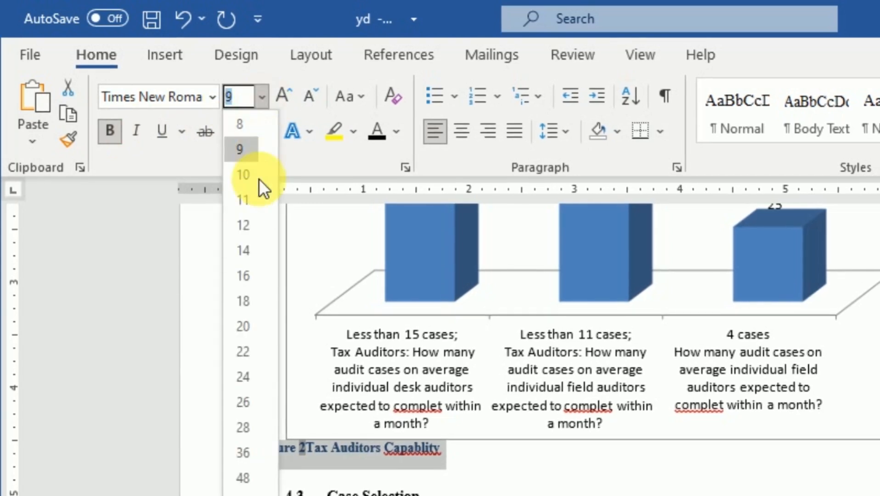
pyautogui.click(246, 226)
pyautogui.click(377, 130)
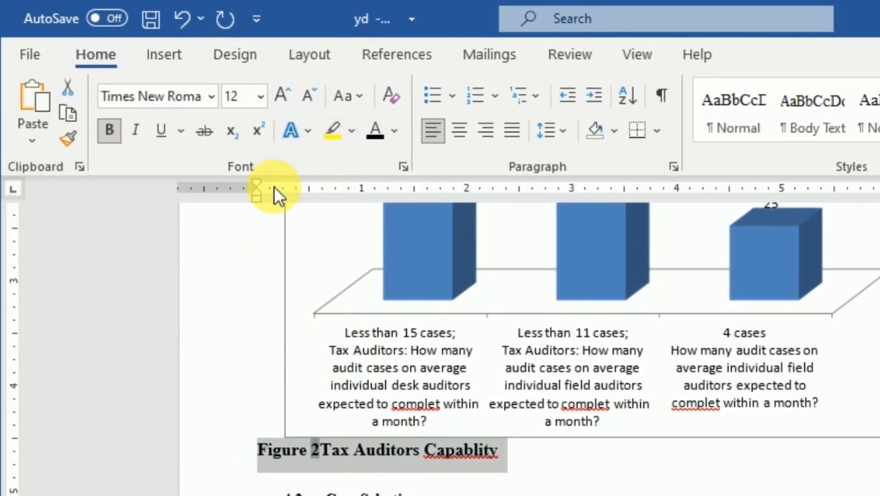
pyautogui.click(260, 449)
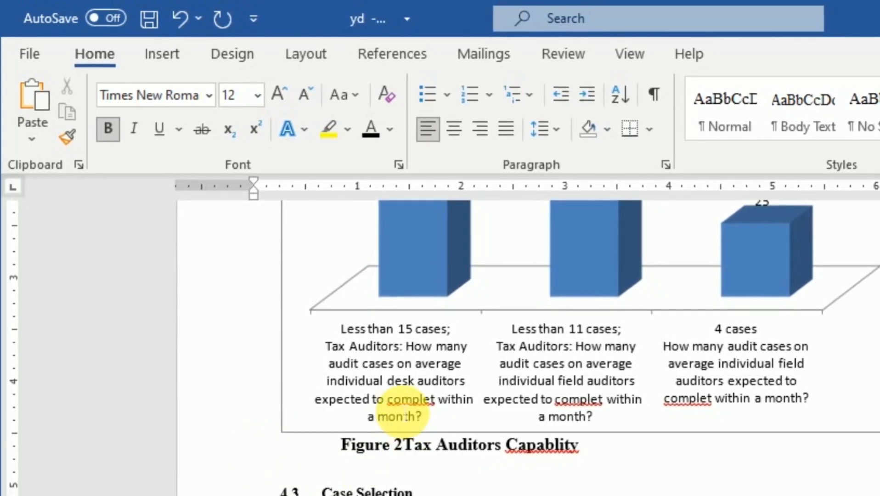
# Copy the title "Reasons for repetitive audit" from the next bar chart in the document.
pyautogui.scroll(-3, 414, 430)
pyautogui.scroll(-15, 413, 430)
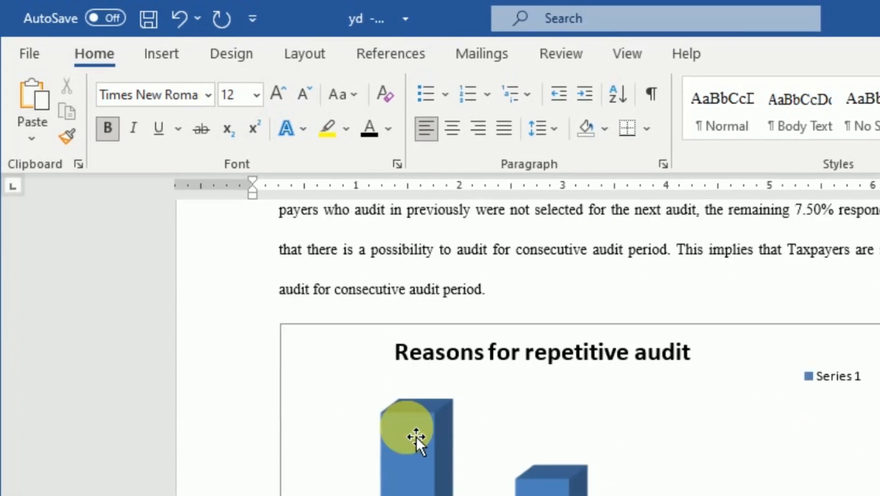
pyautogui.scroll(4, 416, 437)
pyautogui.scroll(-3, 412, 439)
pyautogui.scroll(-1, 416, 441)
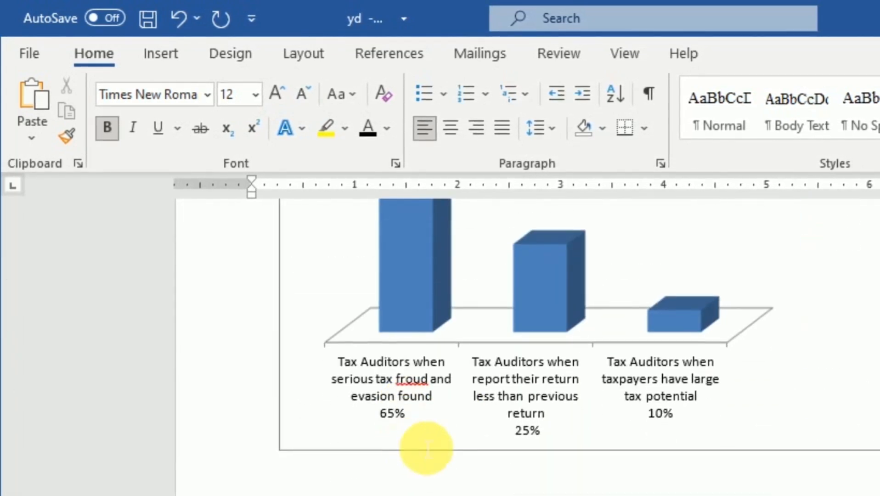
pyautogui.scroll(4, 422, 446)
pyautogui.click(419, 327)
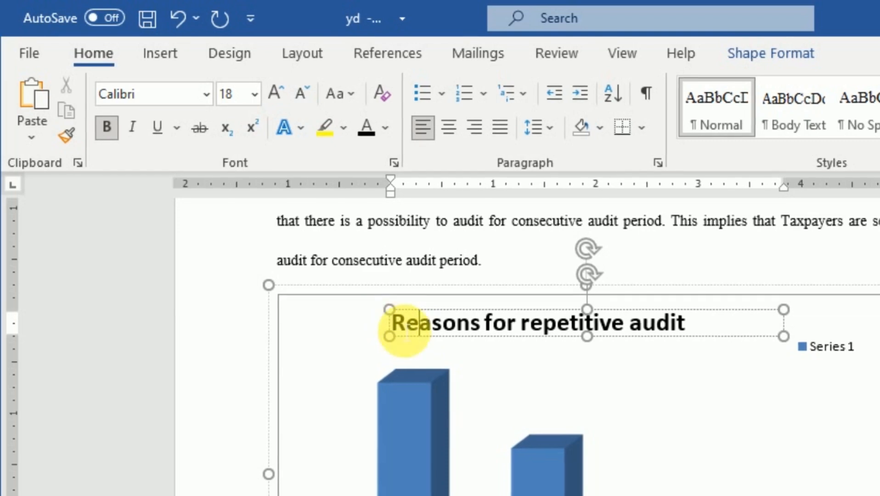
pyautogui.moveTo(412, 322); pyautogui.dragTo(648, 324)
pyautogui.rightClick(624, 317)
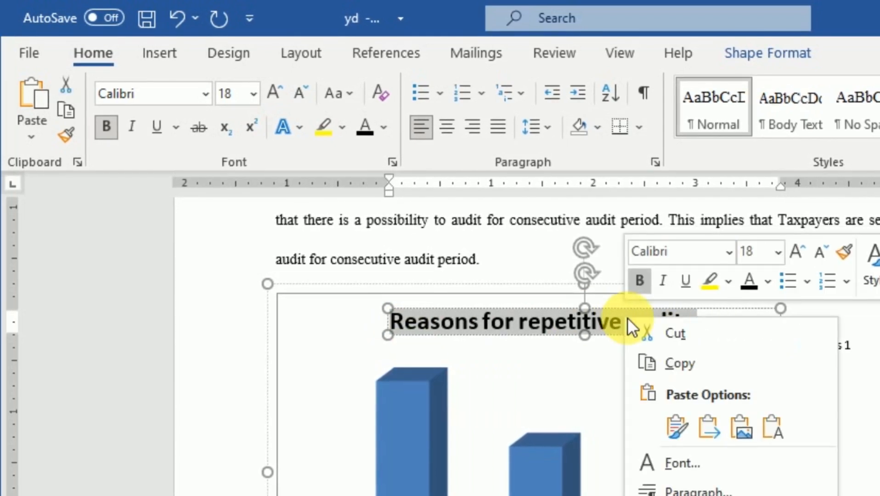
pyautogui.click(664, 364)
# Insert a Figure caption reading "Reasons for repetitive audit" on the empty line below its bar chart.
pyautogui.scroll(-8, 647, 414)
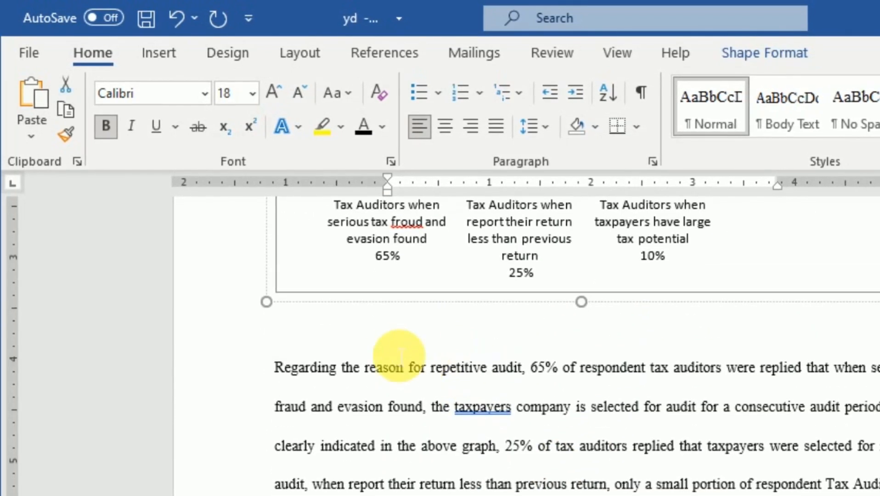
pyautogui.click(407, 340)
pyautogui.click(320, 331)
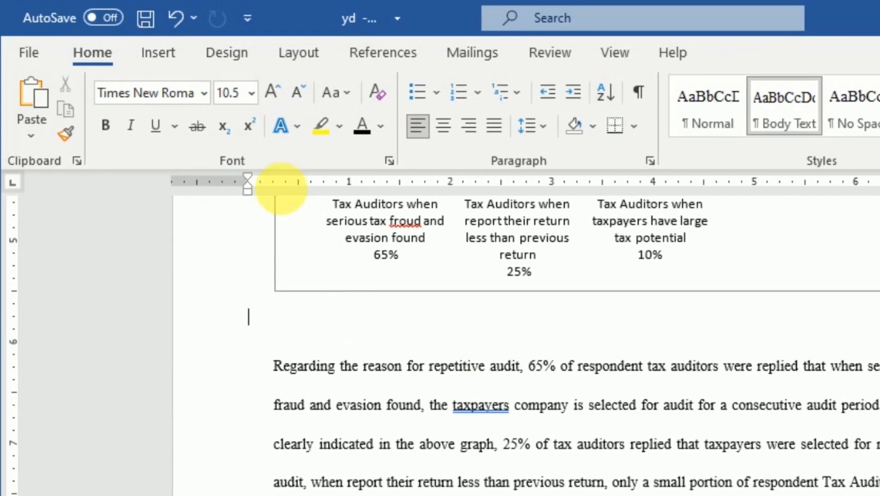
pyautogui.click(375, 51)
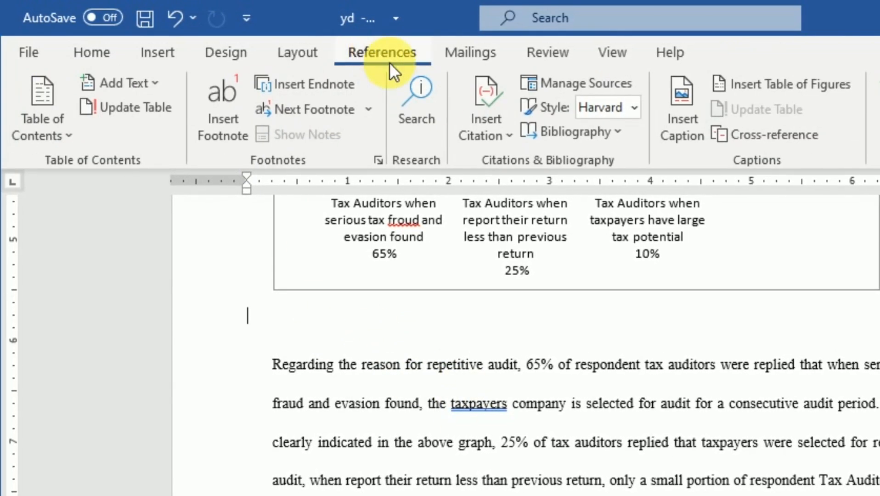
pyautogui.click(685, 130)
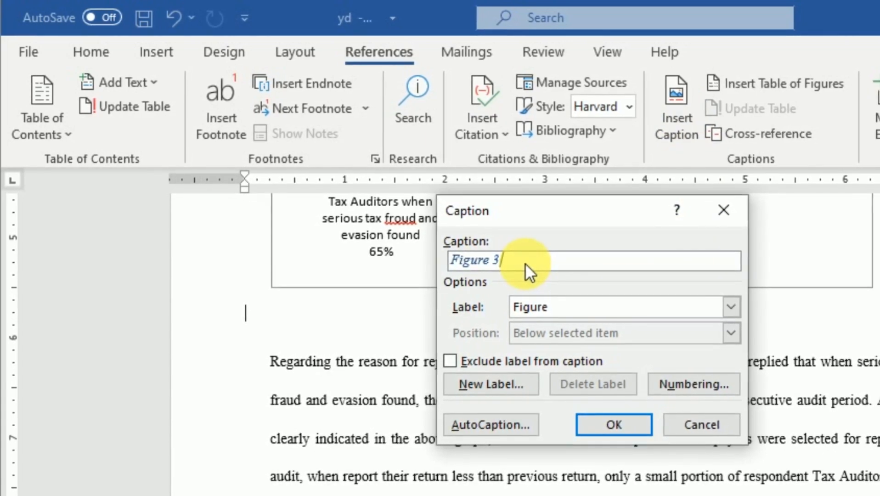
pyautogui.hotkey('ctrl', 'v')
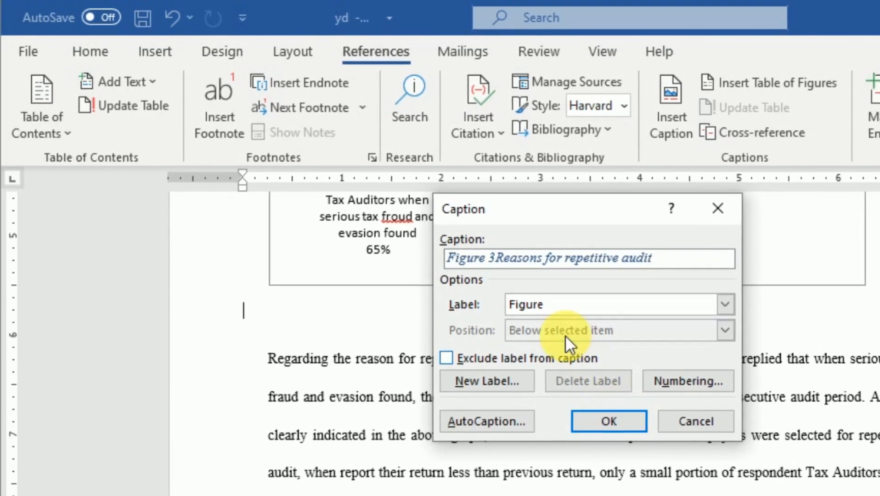
pyautogui.click(726, 304)
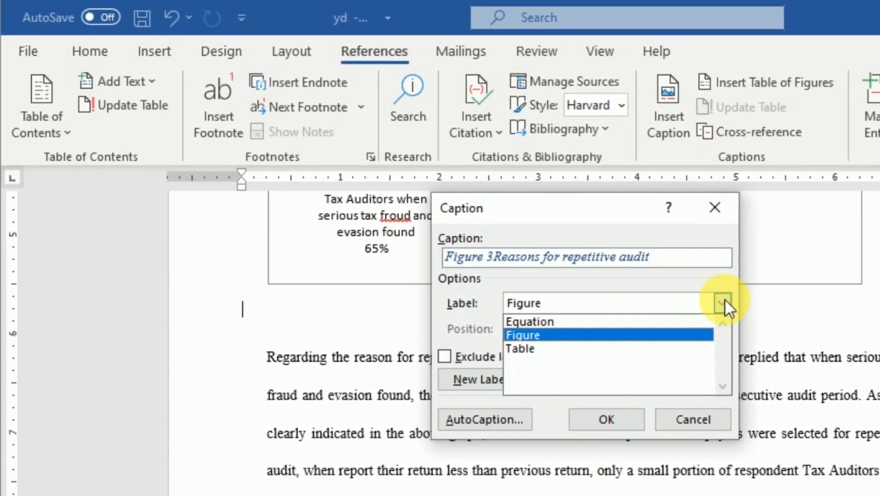
pyautogui.click(725, 299)
pyautogui.click(724, 299)
pyautogui.click(724, 298)
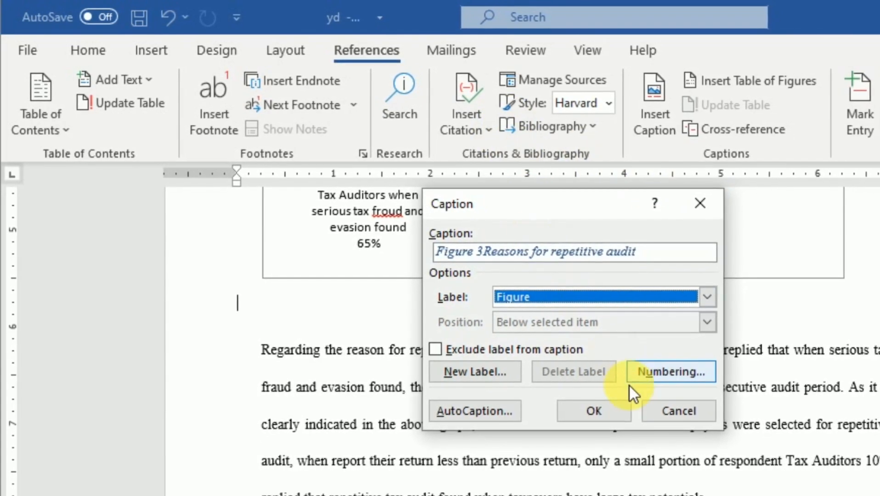
pyautogui.click(606, 405)
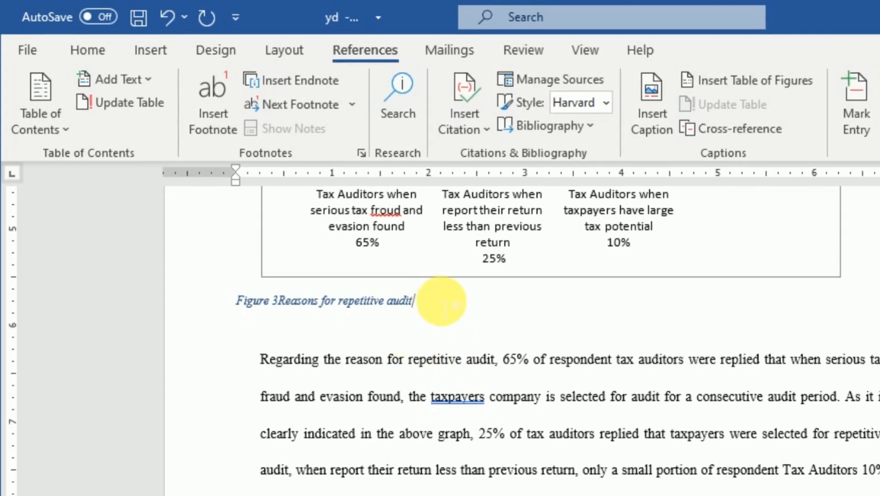
# Format the "Reasons for repetitive audit" caption as bold, non-italic, black text at size 12 and indent it beneath the chart.
pyautogui.moveTo(436, 301); pyautogui.dragTo(264, 297)
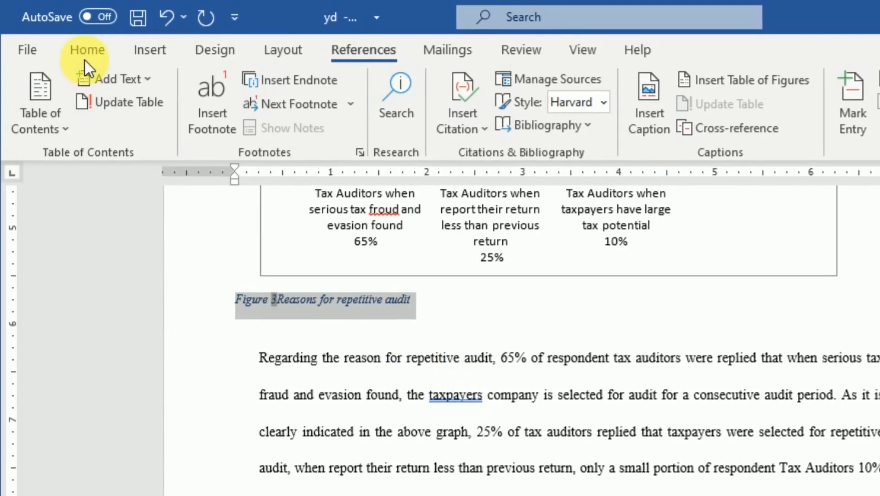
pyautogui.click(84, 46)
pyautogui.click(107, 122)
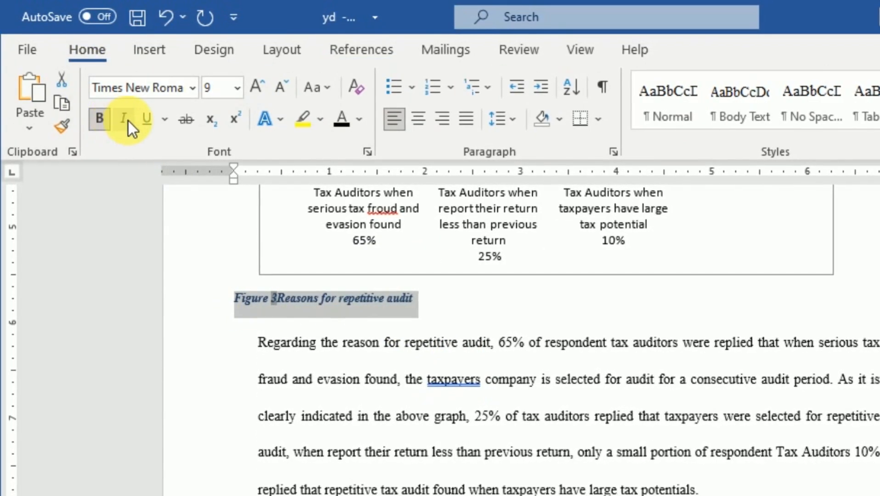
pyautogui.click(236, 88)
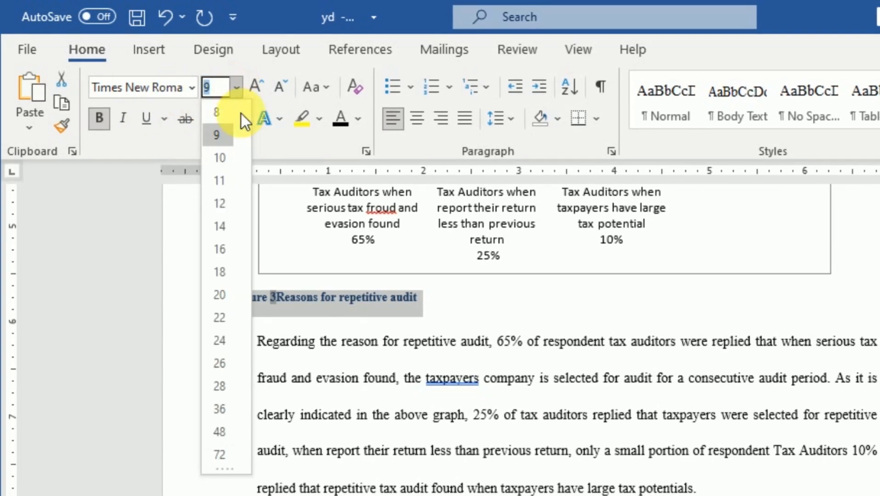
pyautogui.click(226, 202)
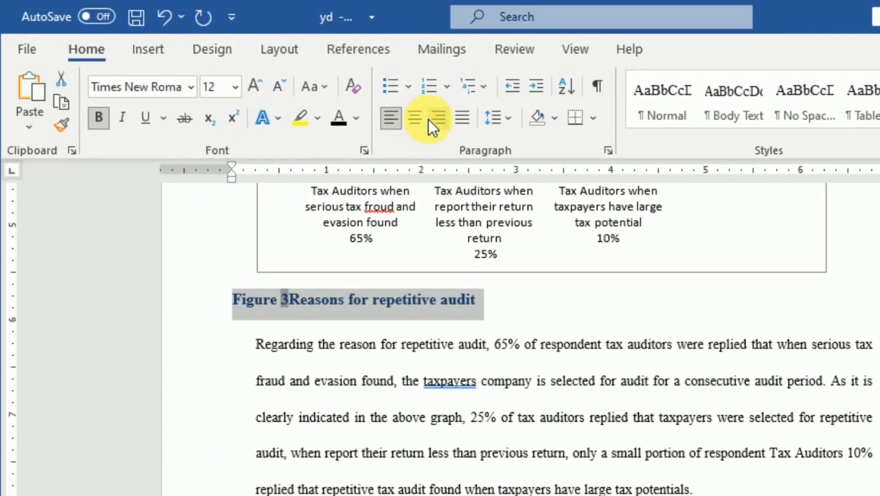
pyautogui.click(340, 120)
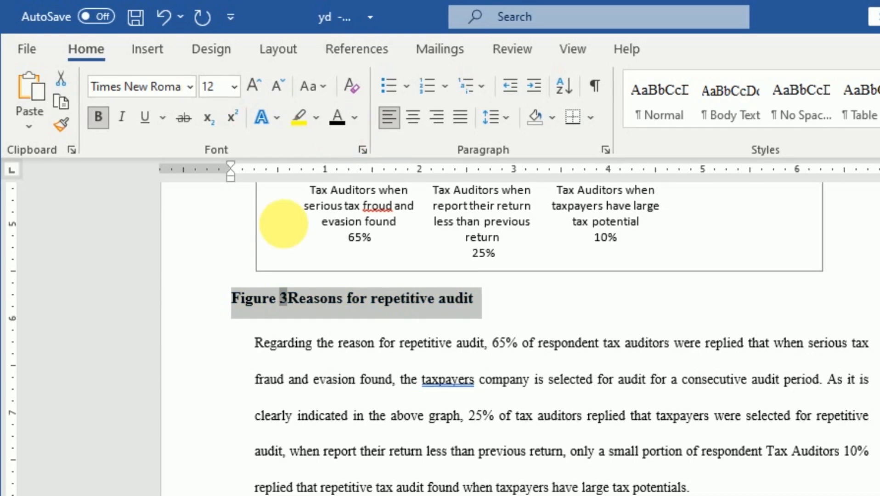
pyautogui.click(231, 301)
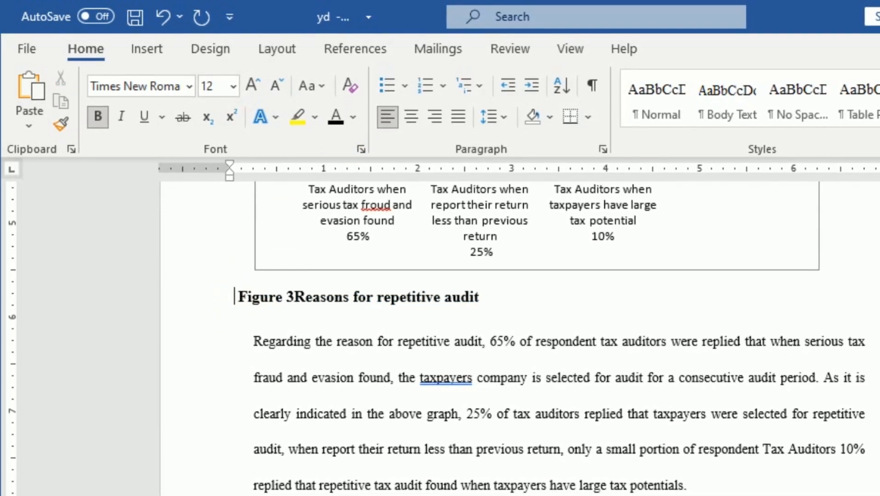
pyautogui.press('Tab')
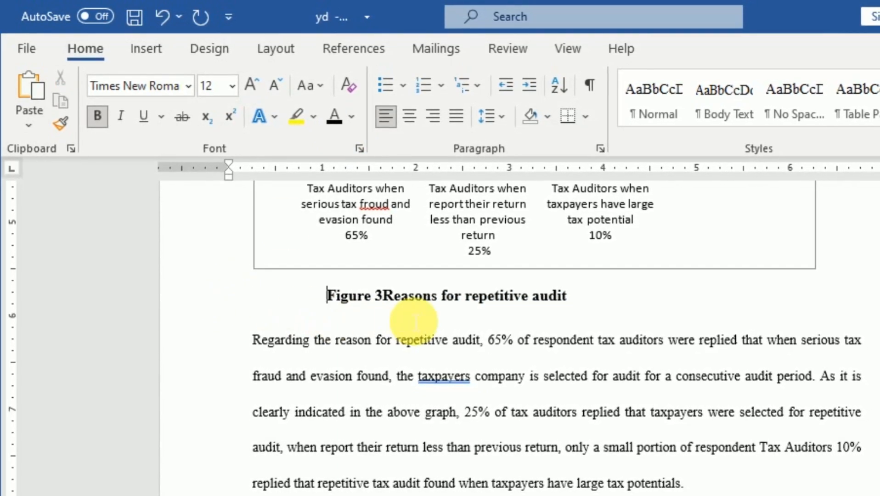
# Copy the title "Taxpayers coopration" from the yes/no bar chart.
pyautogui.scroll(-10, 413, 314)
pyautogui.scroll(-4, 421, 312)
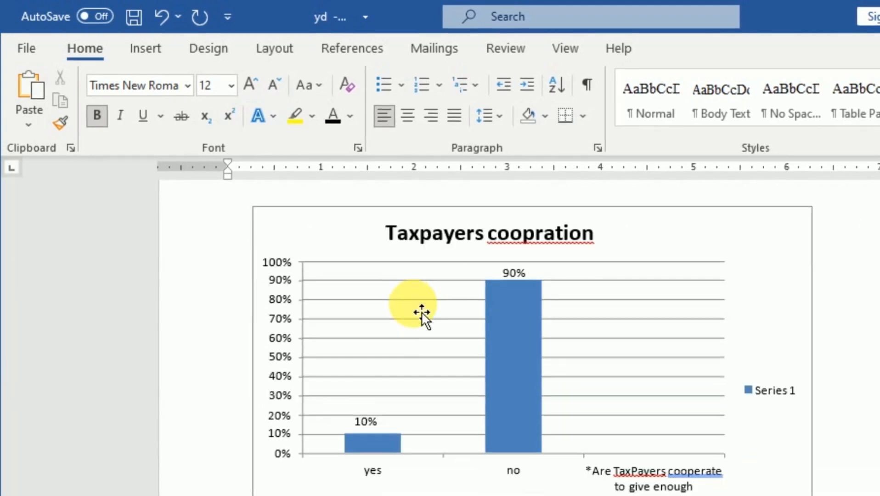
pyautogui.scroll(2, 432, 294)
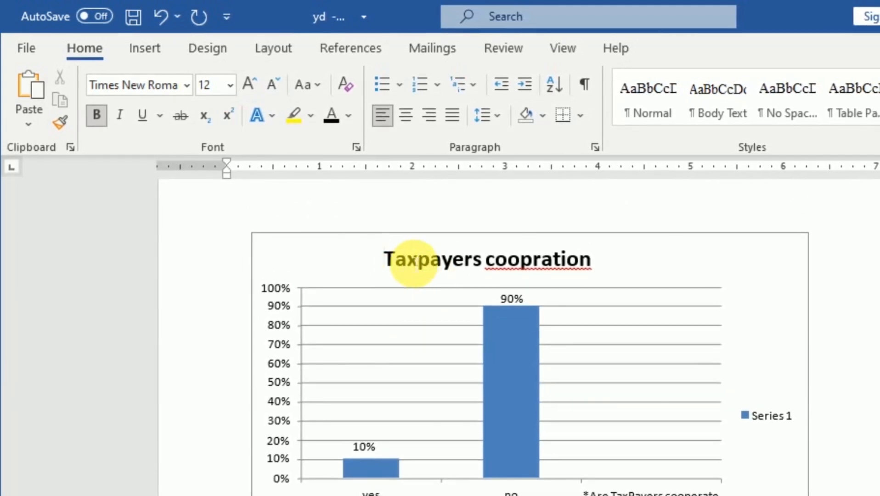
pyautogui.moveTo(409, 259); pyautogui.dragTo(570, 265)
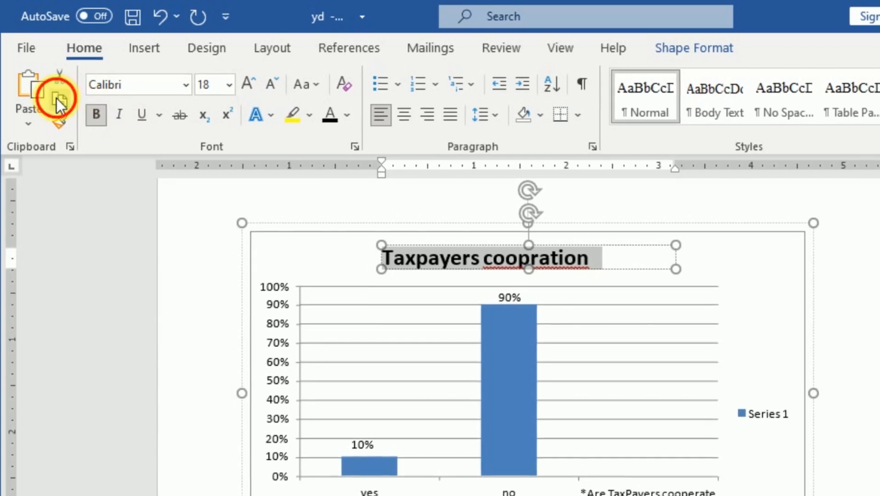
# Insert a Figure caption reading "Taxpayers coopration" between the yes/no bar chart and the paragraph on taxpayers' cooperation.
pyautogui.scroll(-4, 265, 346)
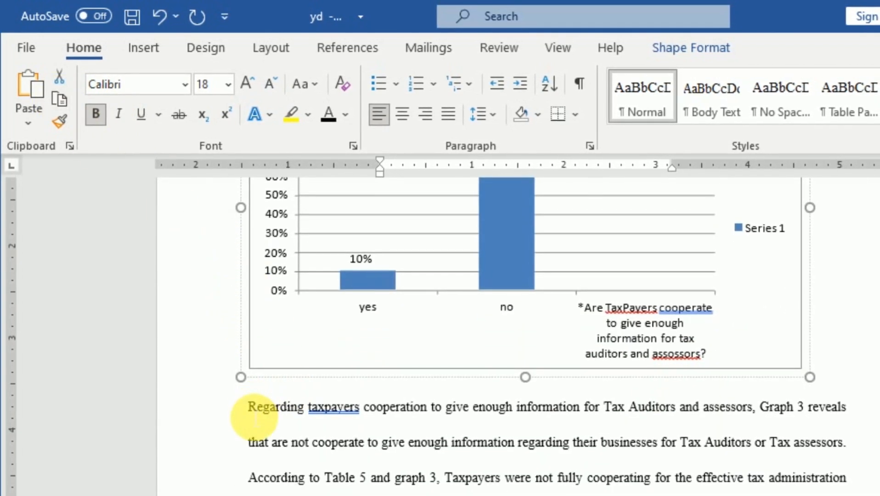
pyautogui.click(241, 411)
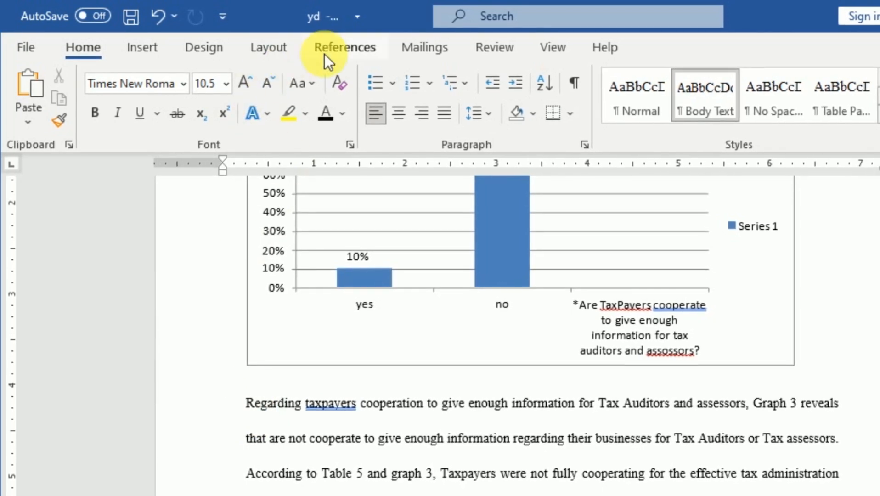
pyautogui.click(345, 47)
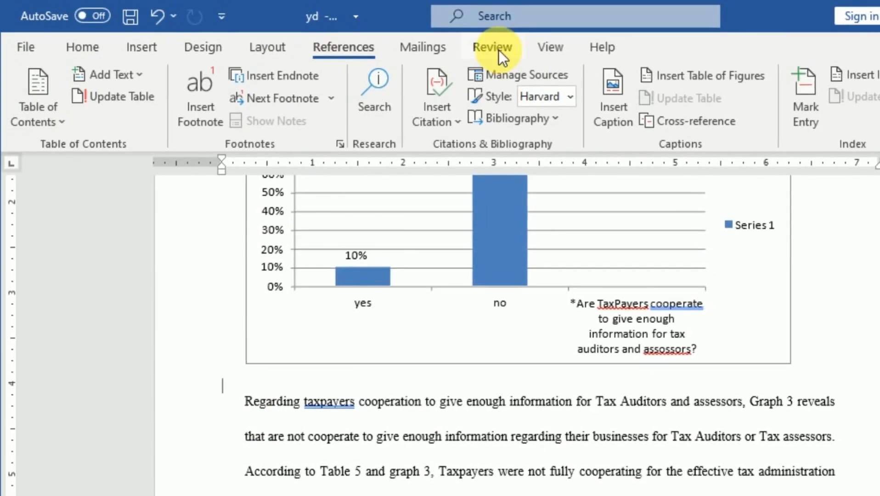
pyautogui.click(617, 87)
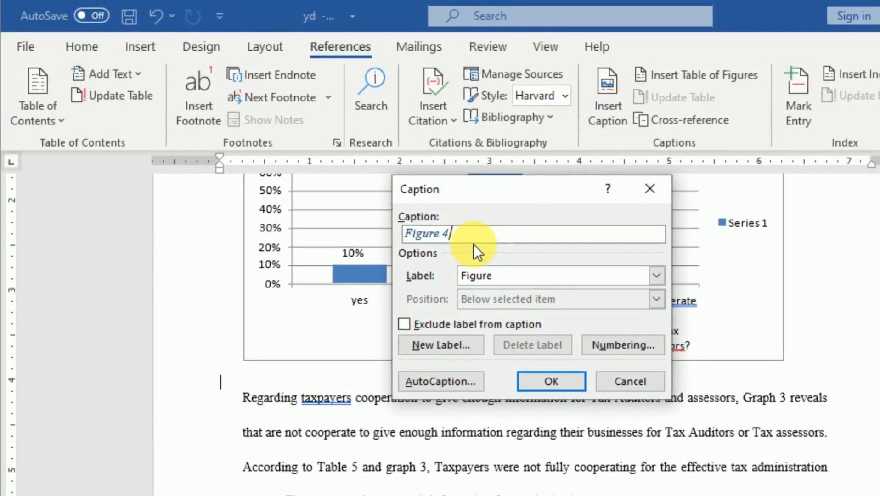
pyautogui.write('Taxpayers coopration')
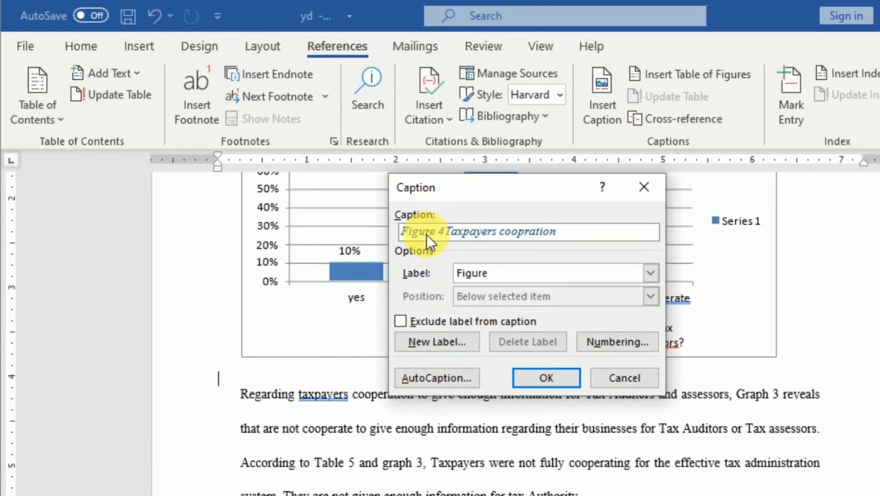
pyautogui.click(544, 374)
# Format the "Taxpayers coopration" figure caption as bold, non-italic, black text at size 12 and indent it beneath the chart.
pyautogui.moveTo(354, 360); pyautogui.dragTo(197, 360)
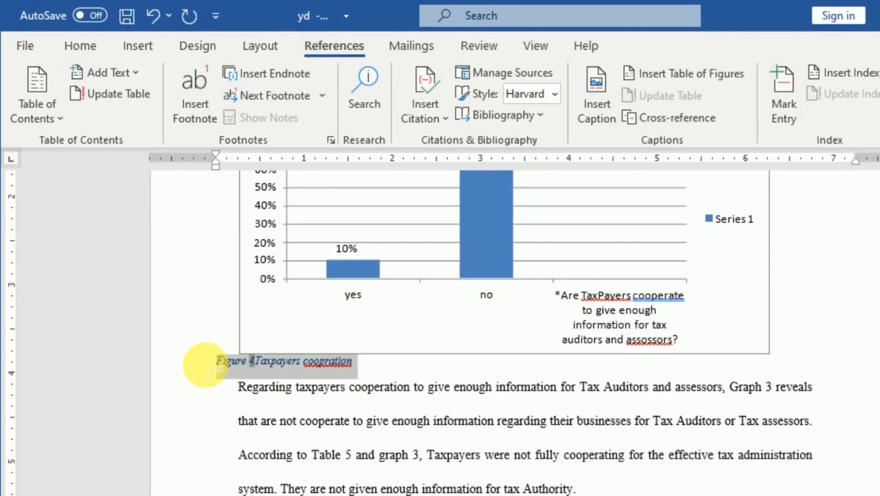
pyautogui.click(80, 45)
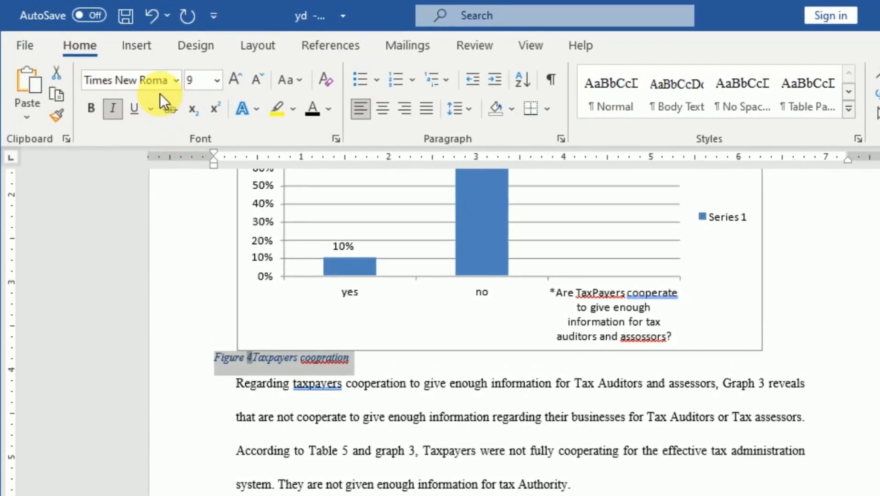
pyautogui.click(113, 106)
pyautogui.click(95, 107)
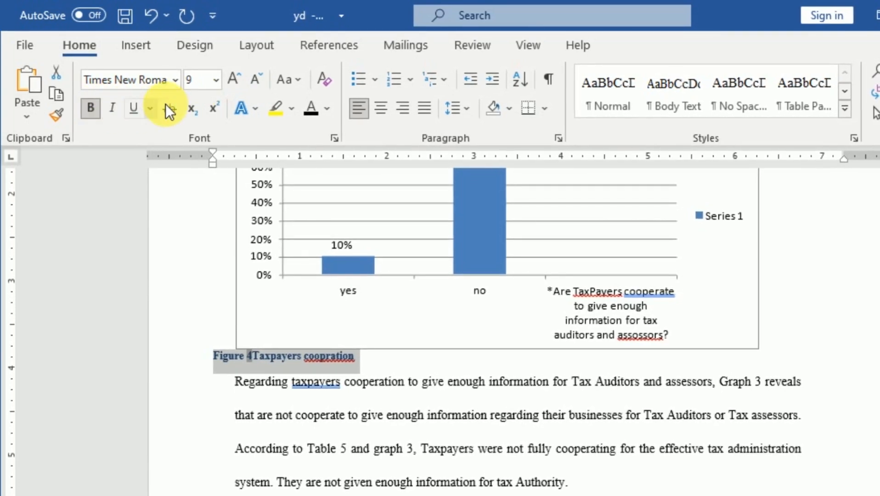
pyautogui.click(233, 79)
pyautogui.click(232, 79)
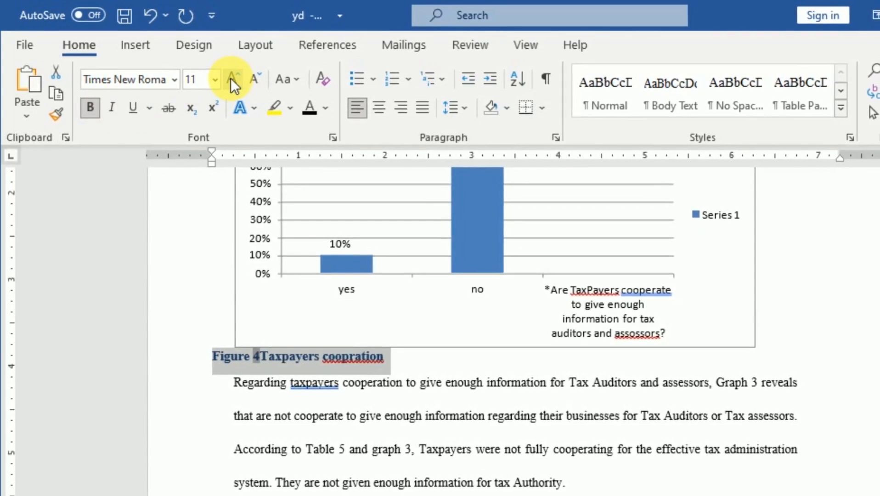
pyautogui.click(231, 79)
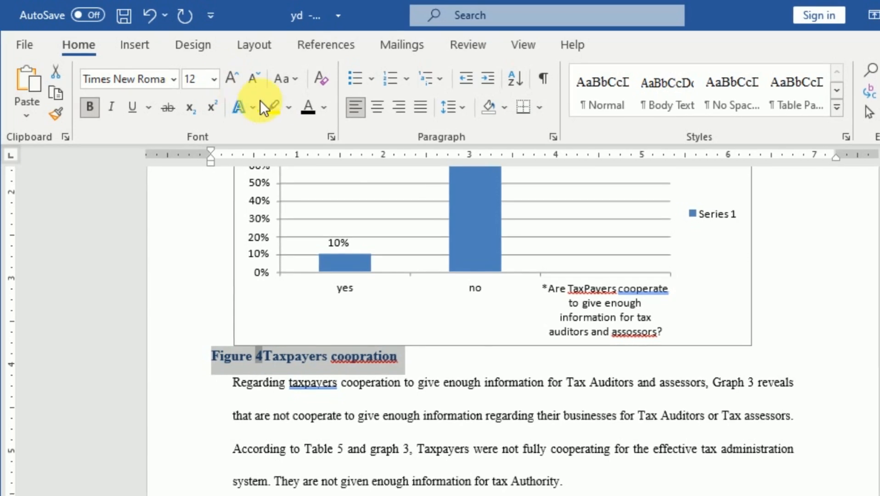
pyautogui.click(217, 364)
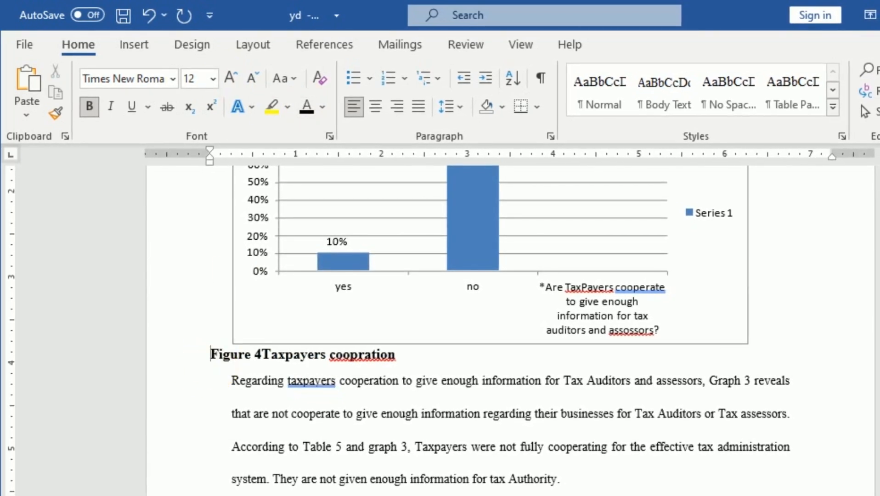
pyautogui.press('Tab')
pyautogui.press('Tab')
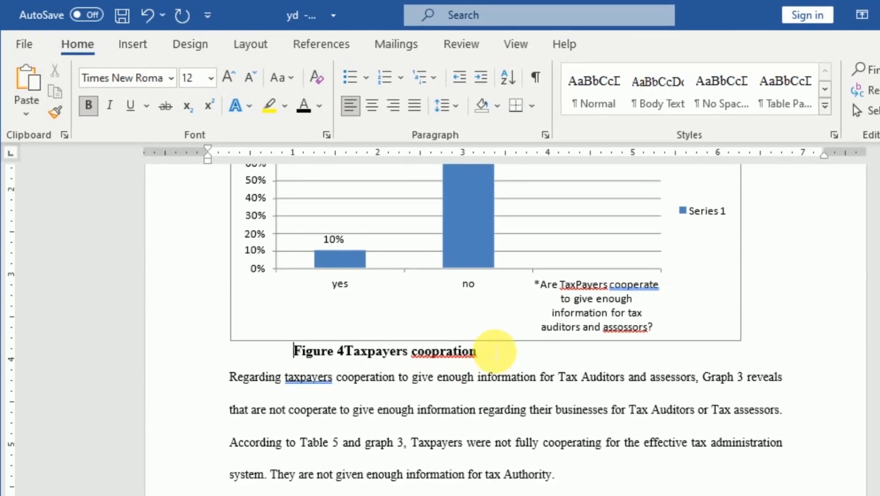
# Insert an automatic table of figures using the Figure caption label on a new line below the "List of Figures" heading.
pyautogui.moveTo(878, 349)
pyautogui.mouseDown()
pyautogui.moveTo(877, 365)
pyautogui.moveTo(877, 356)
pyautogui.mouseUp()
pyautogui.scroll(8, 624, 317)
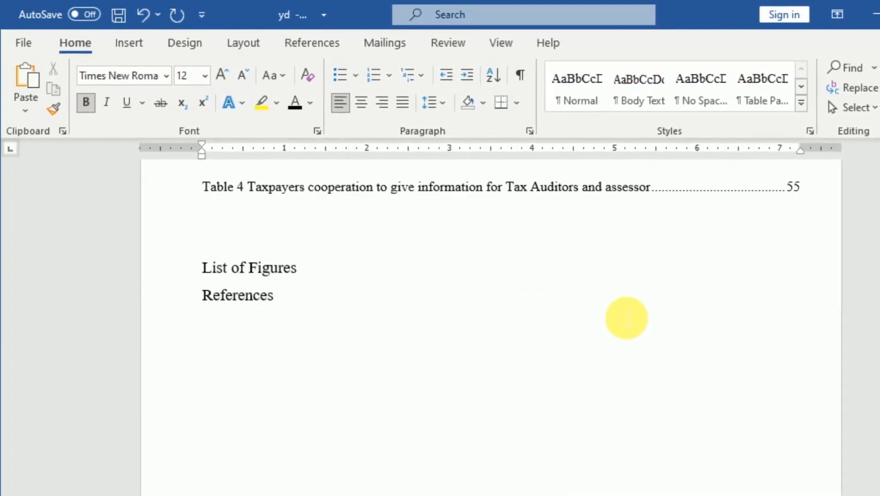
pyautogui.scroll(-1, 401, 348)
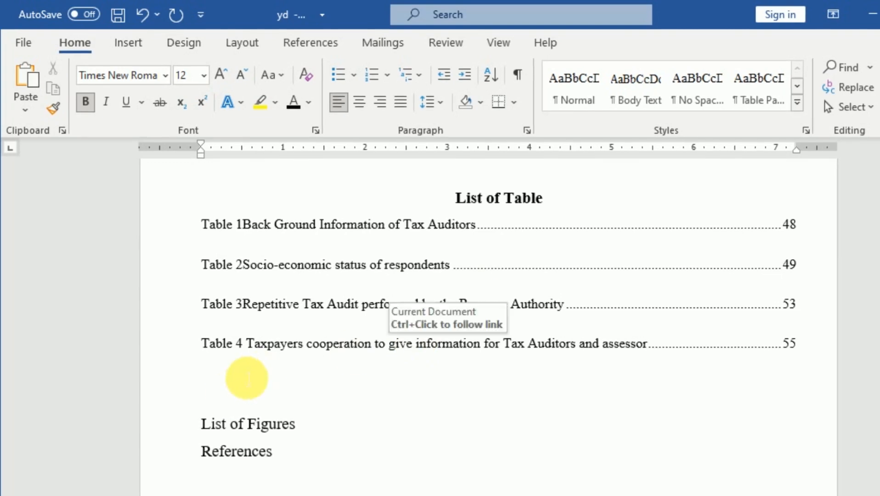
pyautogui.click(229, 384)
pyautogui.click(312, 432)
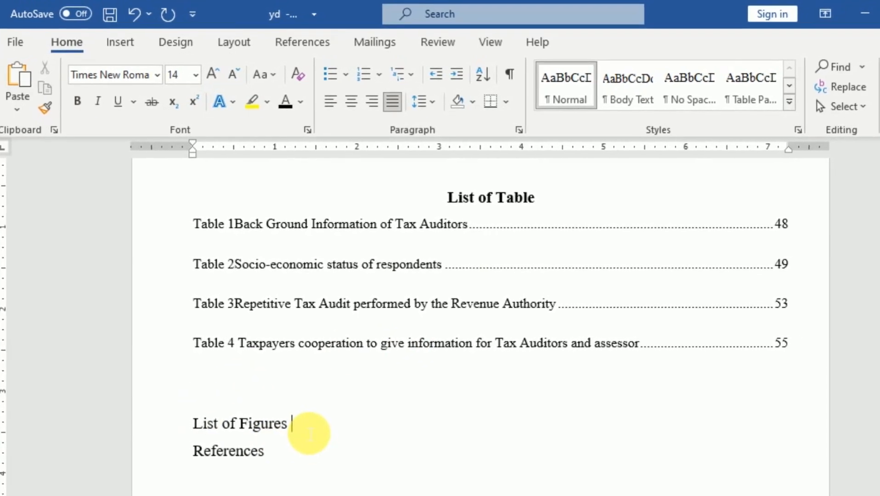
pyautogui.press('Return')
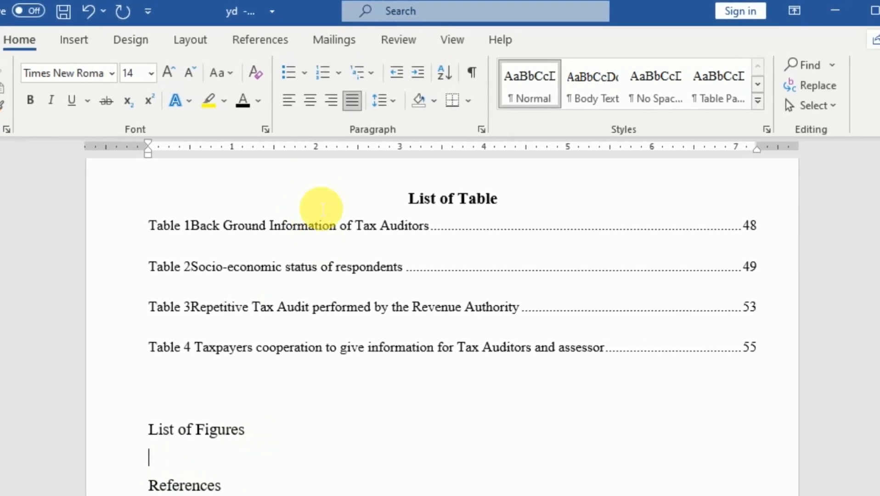
pyautogui.click(257, 38)
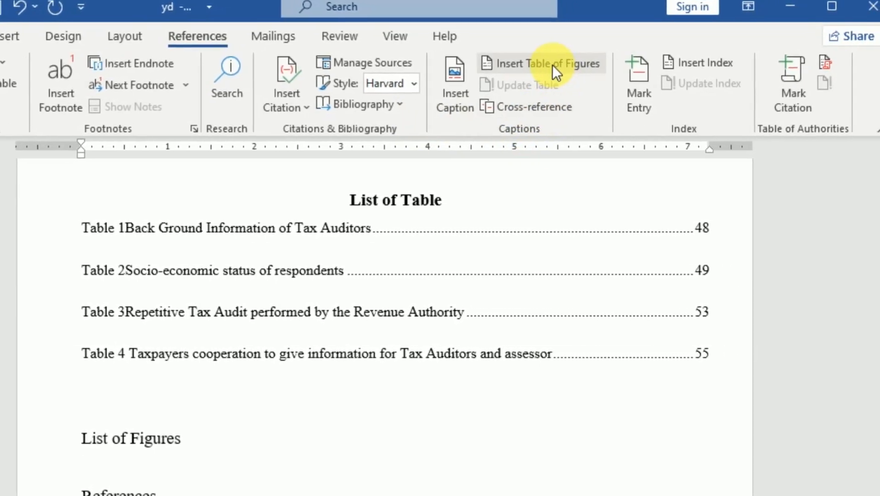
pyautogui.click(544, 64)
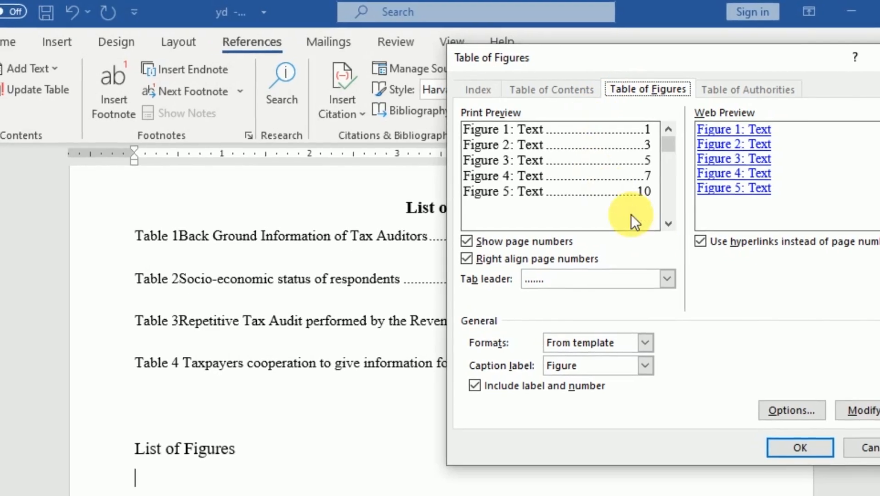
pyautogui.click(800, 451)
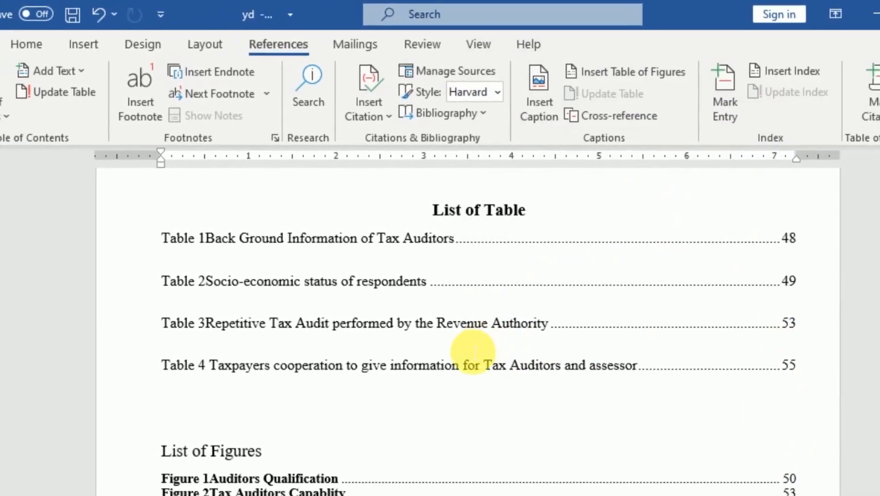
# Remove the bold from all entries in the list of figures and set their font size to 12.
pyautogui.scroll(-3, 413, 349)
pyautogui.scroll(2, 371, 345)
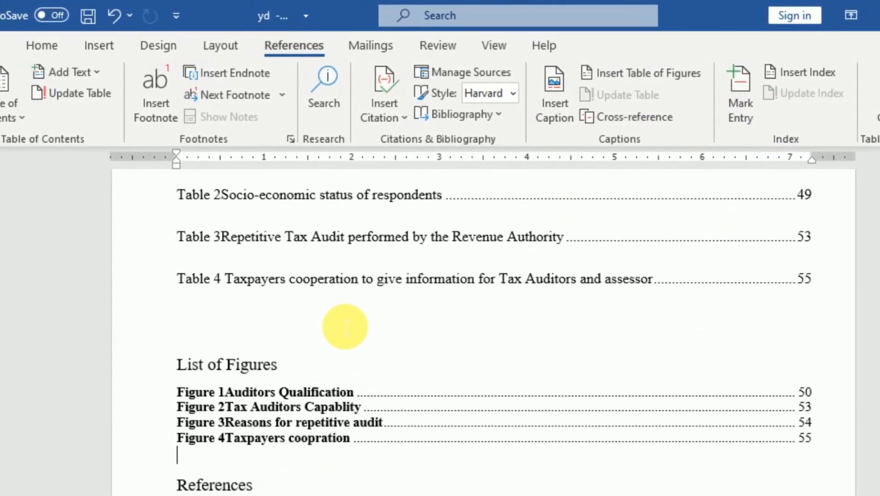
pyautogui.scroll(2, 342, 344)
pyautogui.scroll(-2, 359, 344)
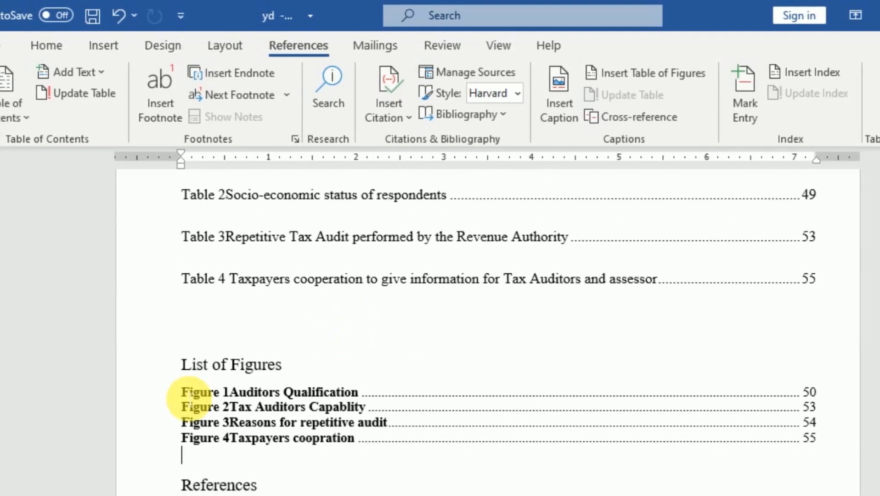
pyautogui.moveTo(179, 394); pyautogui.dragTo(753, 447)
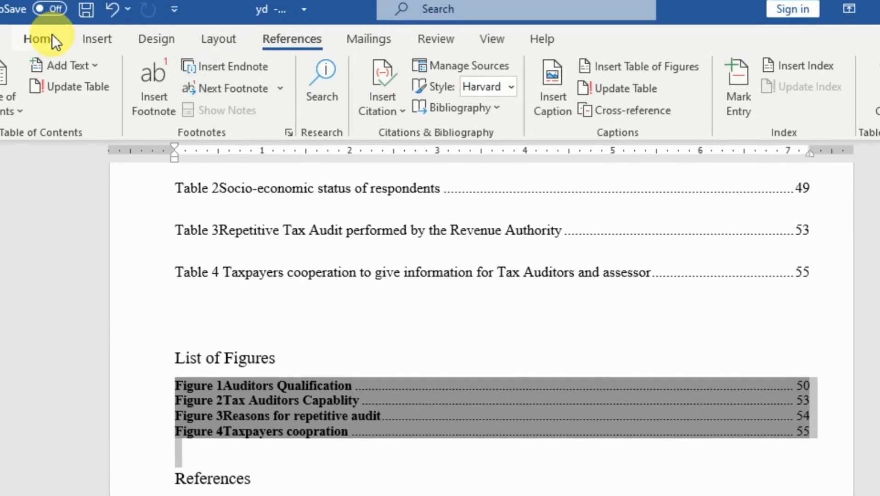
pyautogui.click(51, 39)
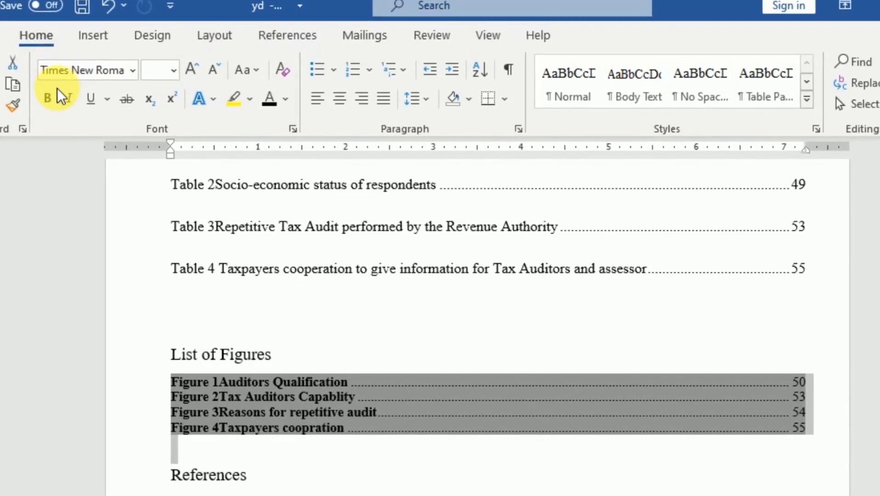
pyautogui.click(46, 97)
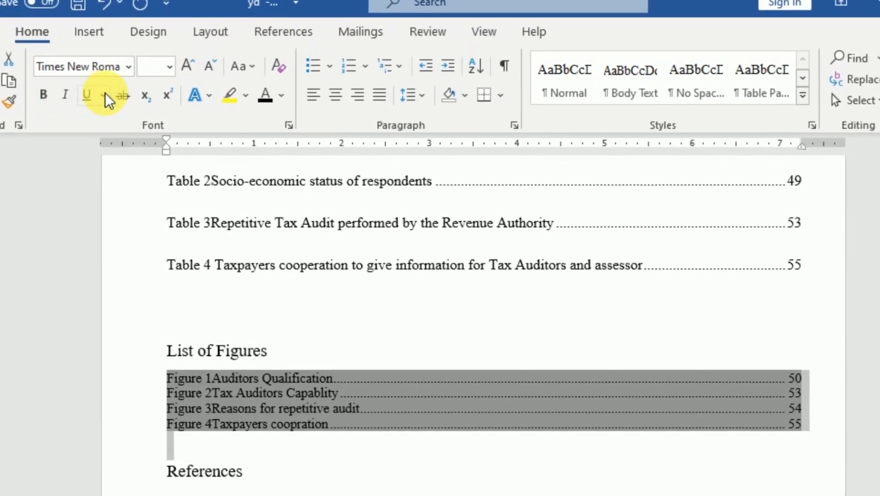
pyautogui.click(168, 65)
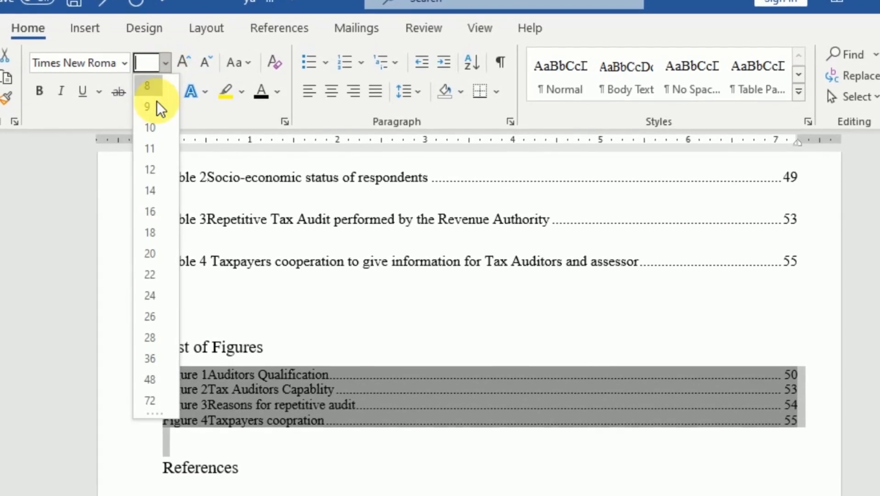
pyautogui.click(149, 171)
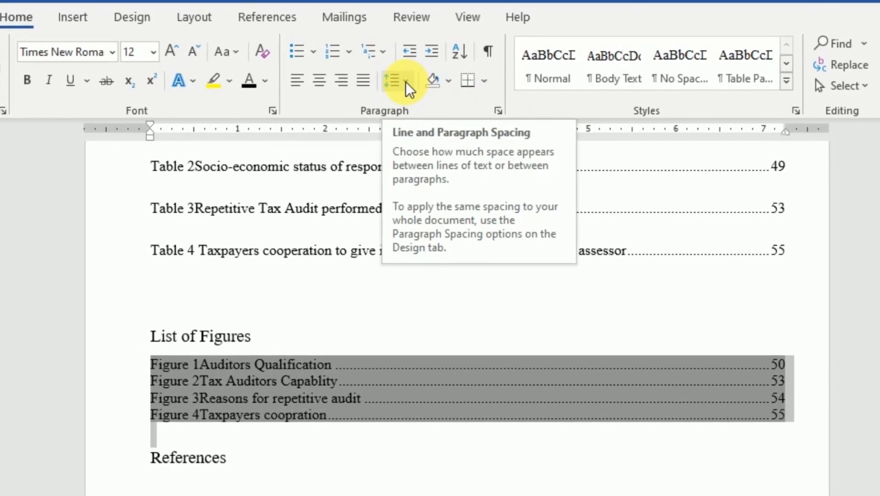
# Set the paragraph alignment of the list of figures entries to Justified.
pyautogui.click(497, 109)
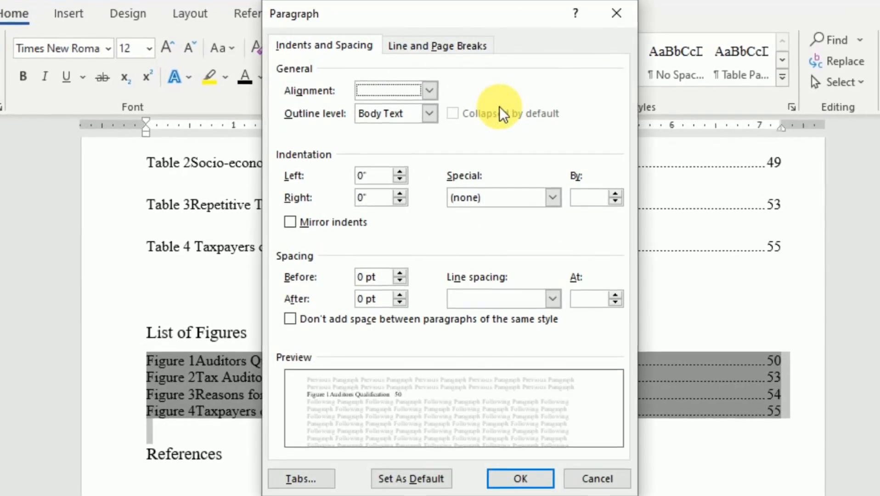
pyautogui.moveTo(448, 30); pyautogui.dragTo(604, 49)
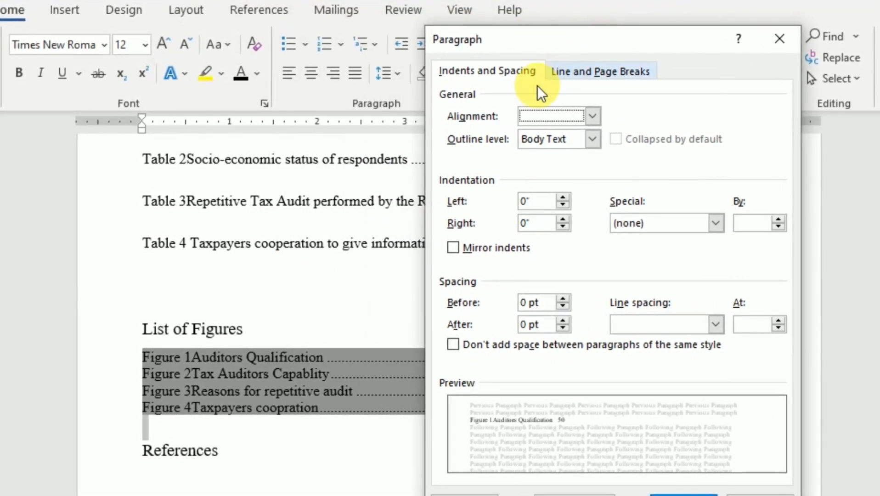
pyautogui.click(595, 118)
pyautogui.click(593, 115)
pyautogui.click(594, 115)
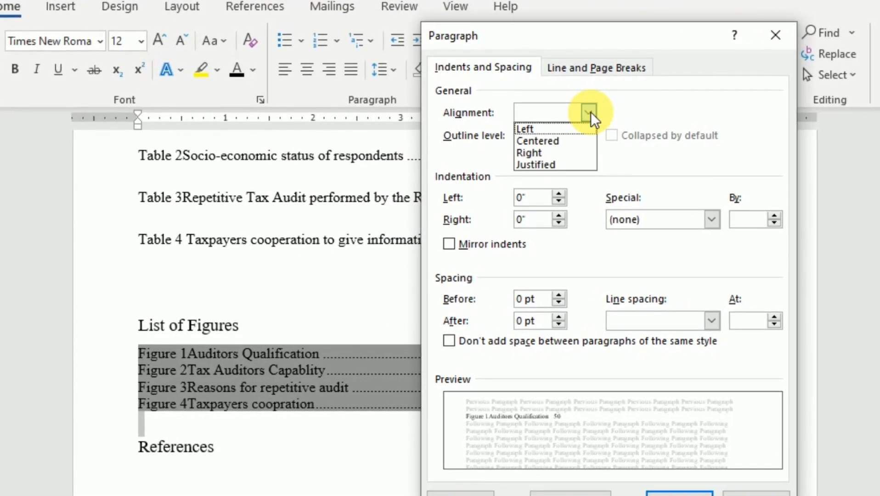
pyautogui.click(593, 115)
pyautogui.click(588, 110)
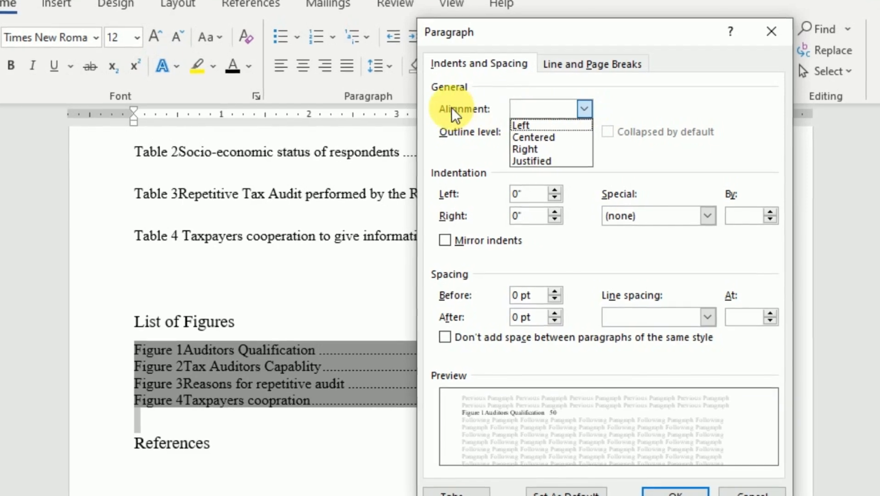
pyautogui.click(533, 159)
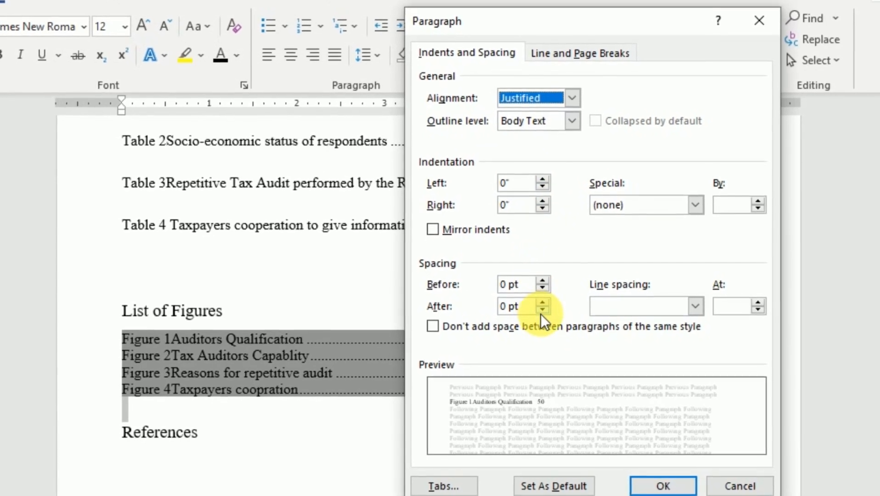
# Set the spacing after the list of figures entries to Auto and their line spacing to 1.5 lines.
pyautogui.click(544, 304)
pyautogui.doubleClick(540, 308)
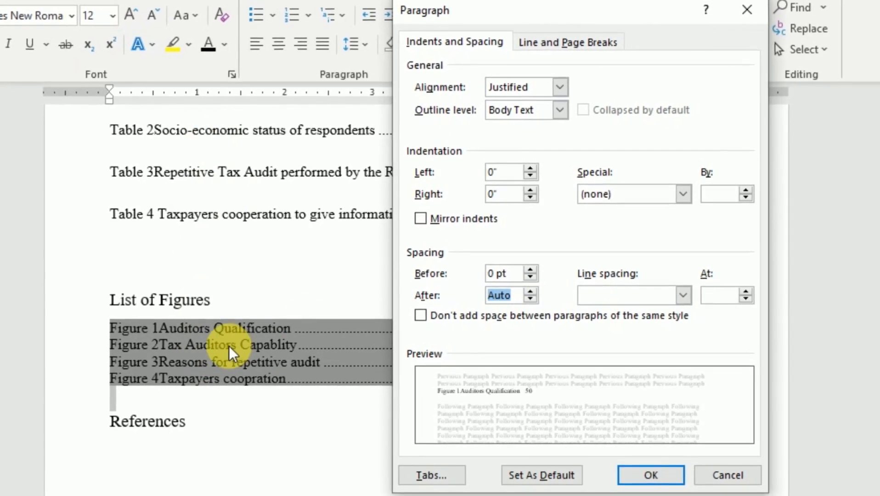
pyautogui.click(681, 291)
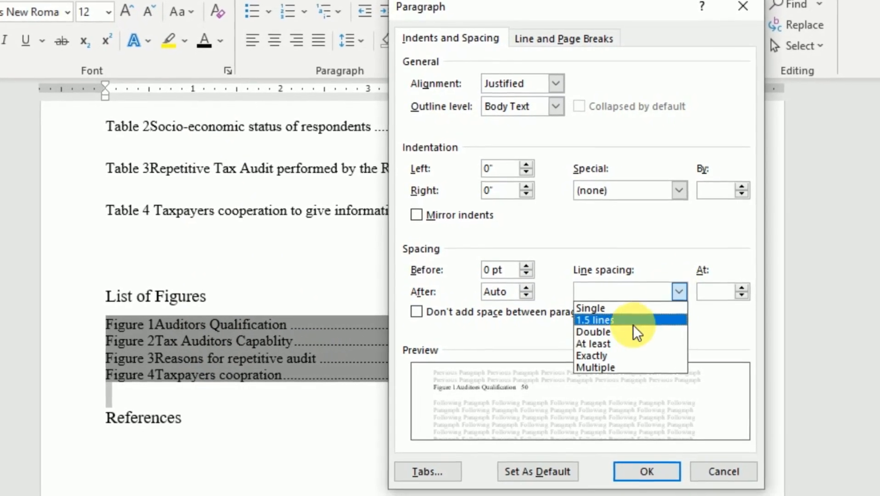
pyautogui.click(619, 318)
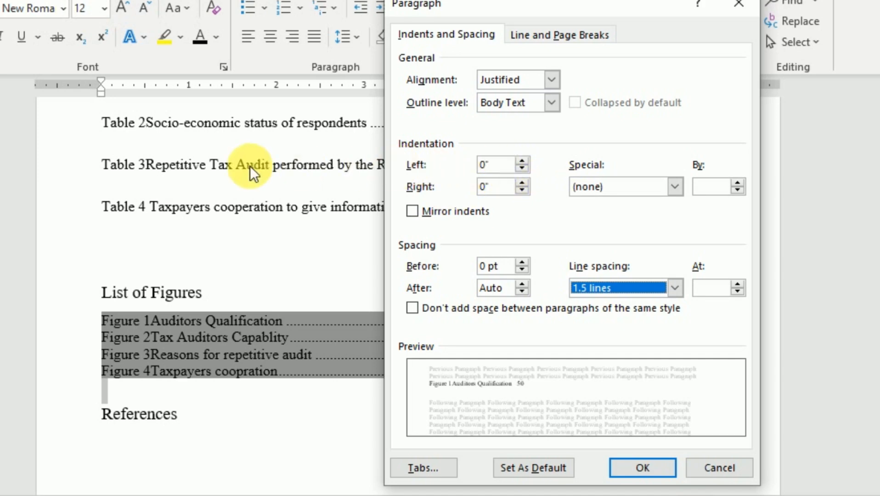
pyautogui.click(642, 464)
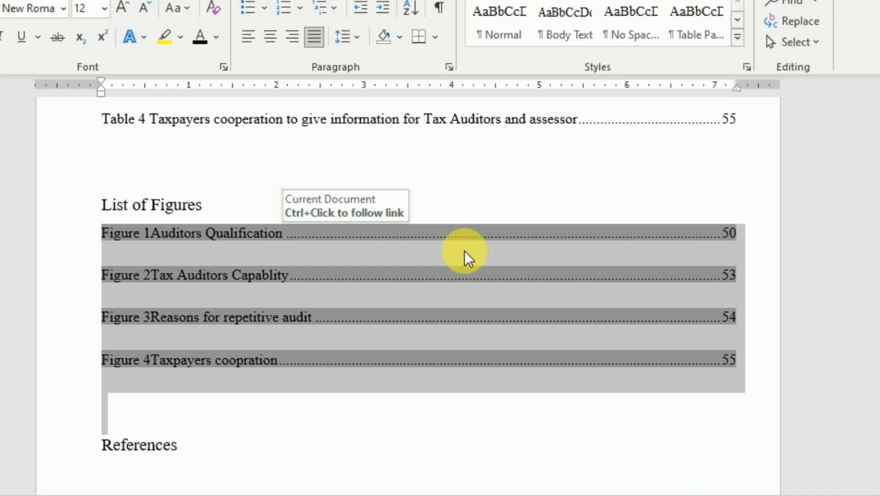
# Review the entries and layout of the list of figures against the list of tables above it.
pyautogui.click(491, 263)
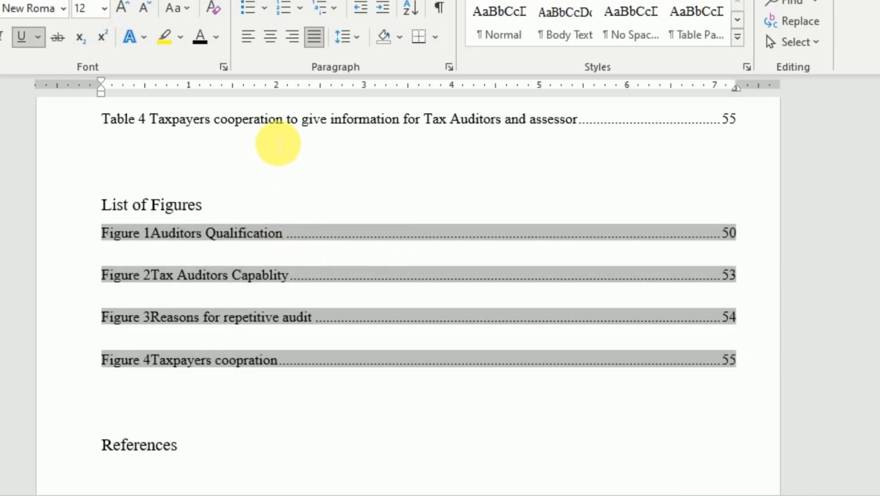
pyautogui.click(286, 133)
pyautogui.scroll(-3, 265, 275)
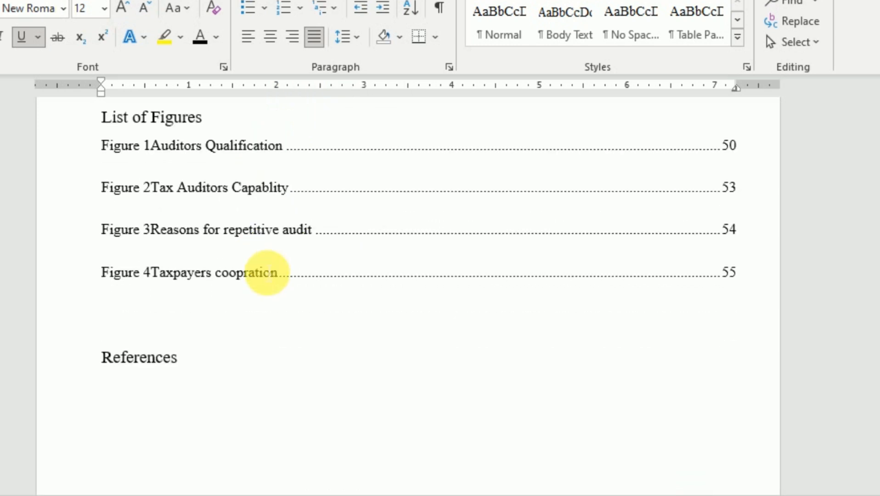
pyautogui.scroll(3, 267, 274)
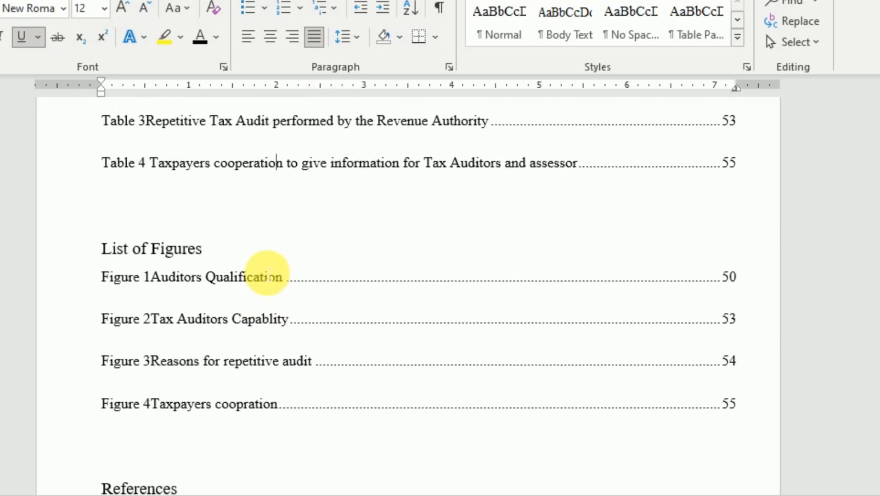
pyautogui.scroll(-3, 264, 260)
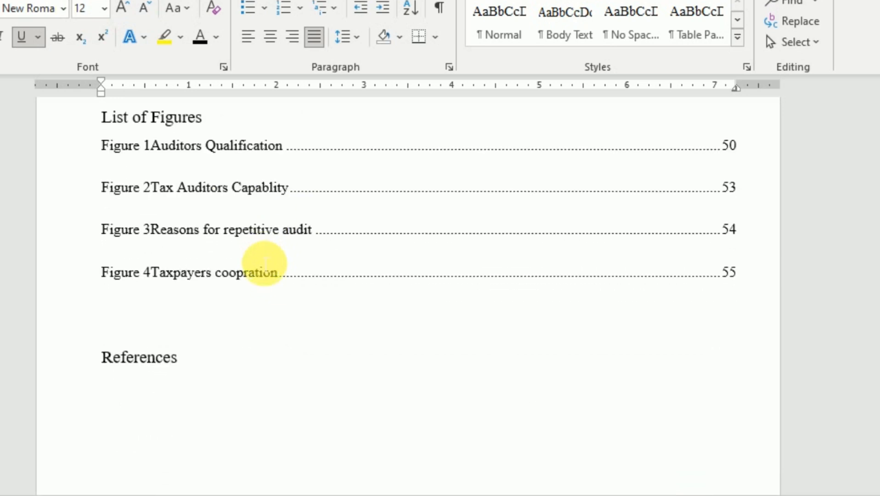
pyautogui.scroll(10, 250, 275)
pyautogui.scroll(-4, 250, 274)
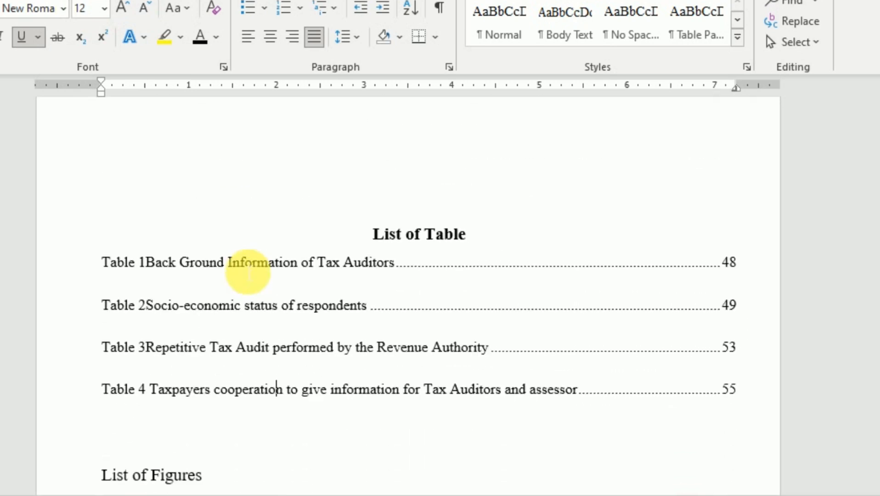
pyautogui.scroll(1, 338, 218)
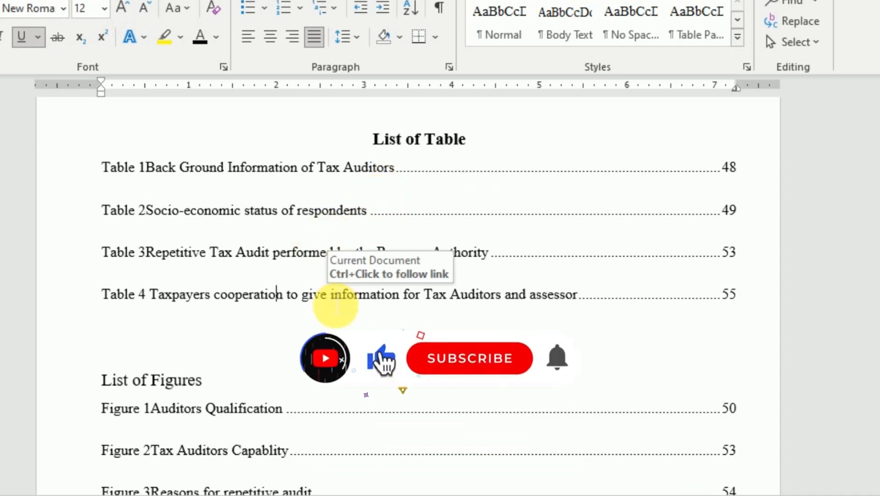
pyautogui.scroll(-1, 337, 307)
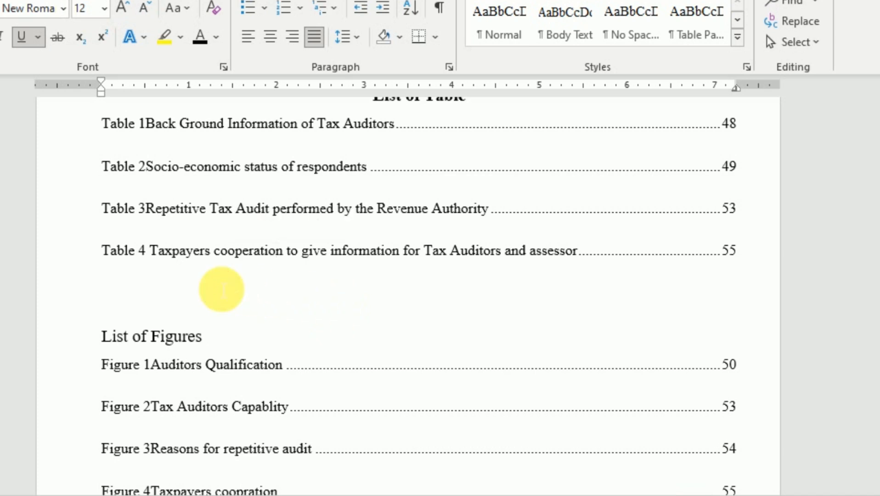
pyautogui.click(207, 292)
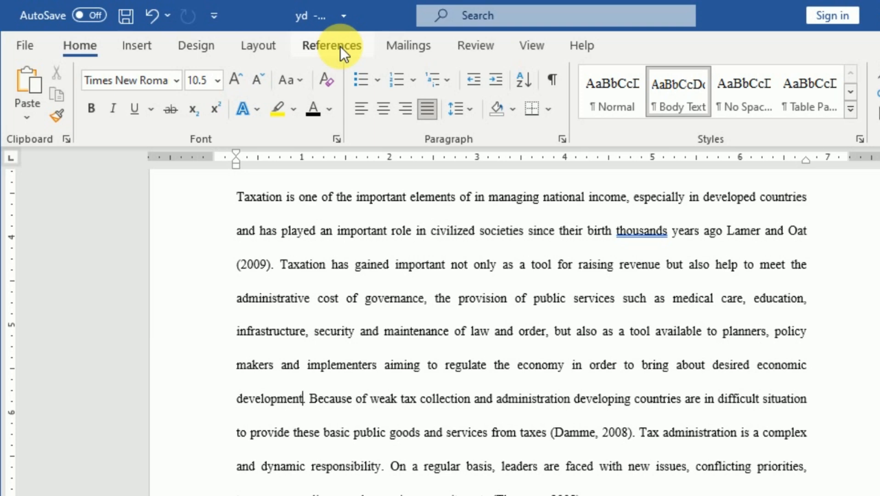
# Create a new citation source after "desired economic development" in the taxation paragraph, with Book as its type.
pyautogui.click(340, 46)
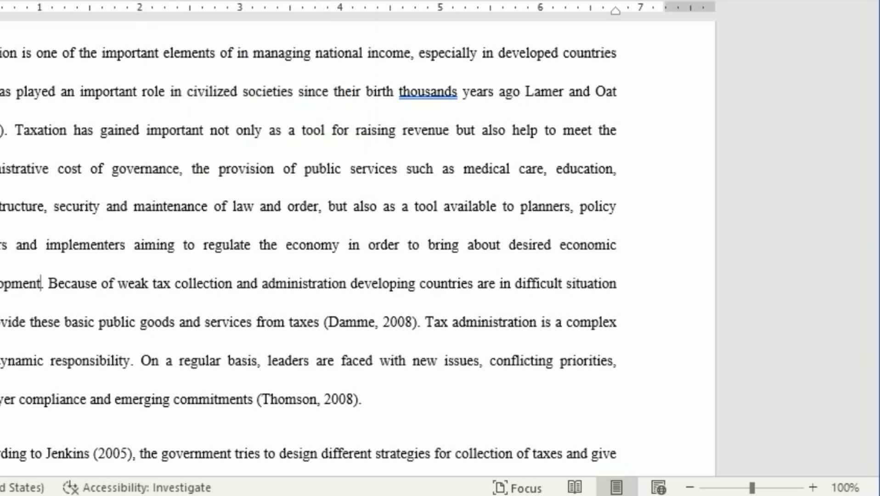
pyautogui.click(165, 1)
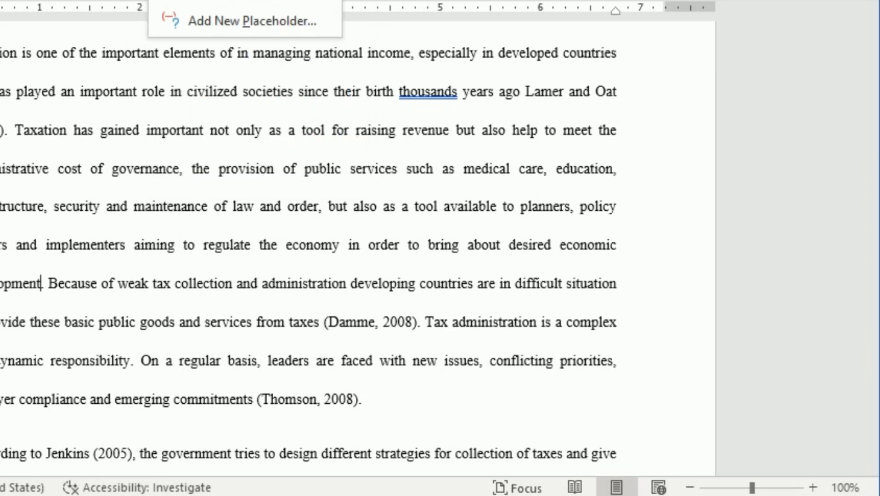
pyautogui.click(209, 3)
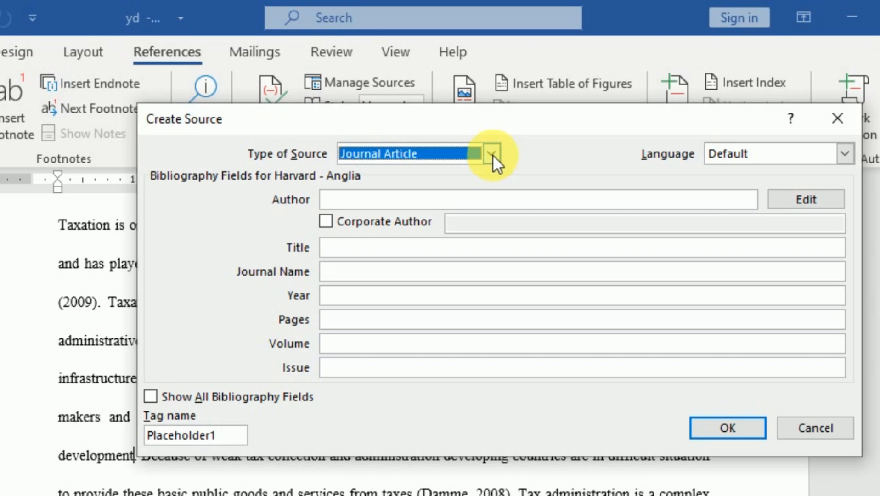
pyautogui.click(491, 154)
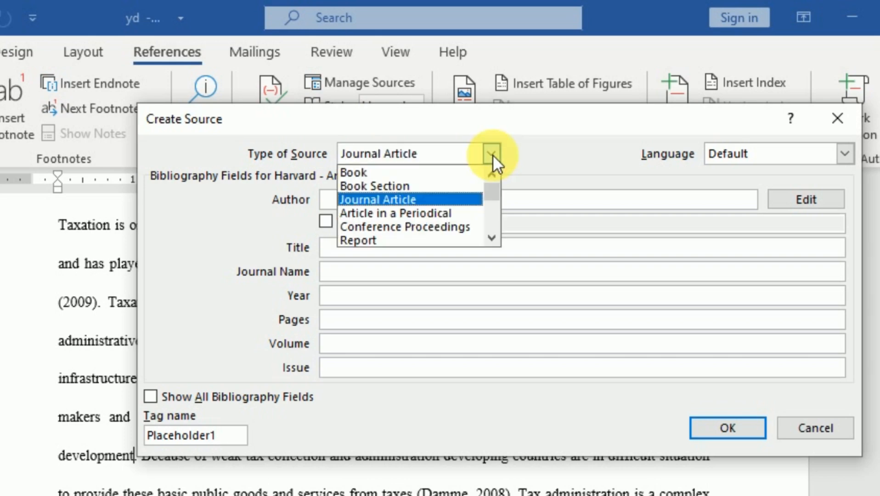
pyautogui.click(369, 173)
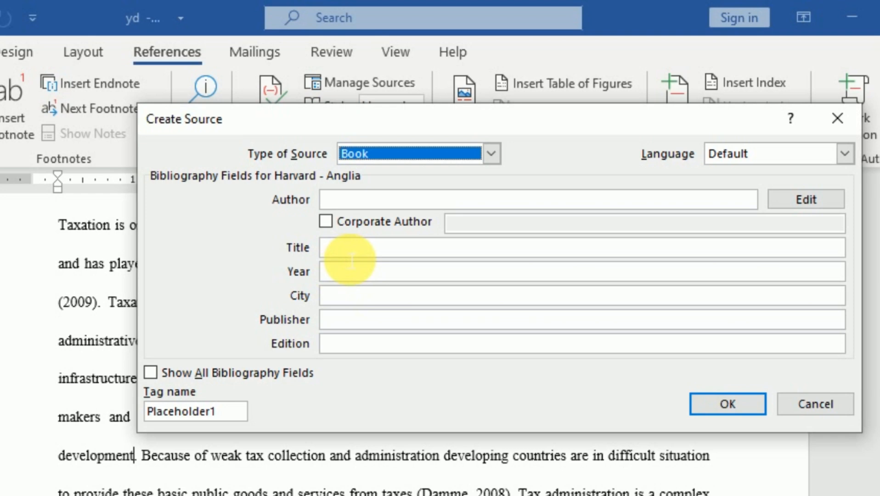
# Enter the author's full name for the book source, with both names capitalized.
pyautogui.click(358, 210)
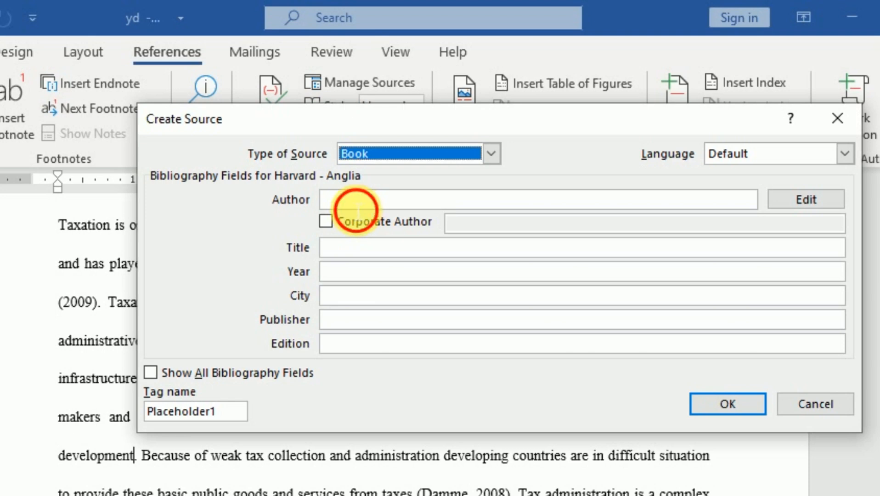
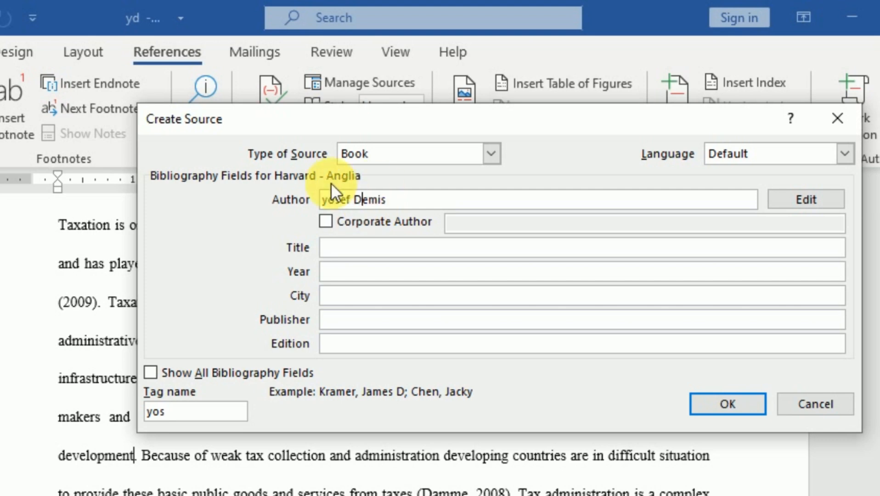
pyautogui.click(318, 200)
pyautogui.press('Delete')
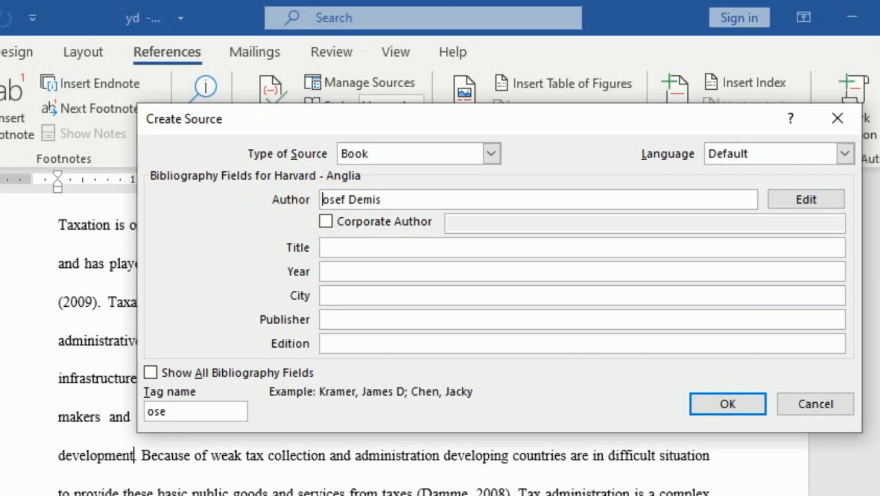
pyautogui.write('Y')
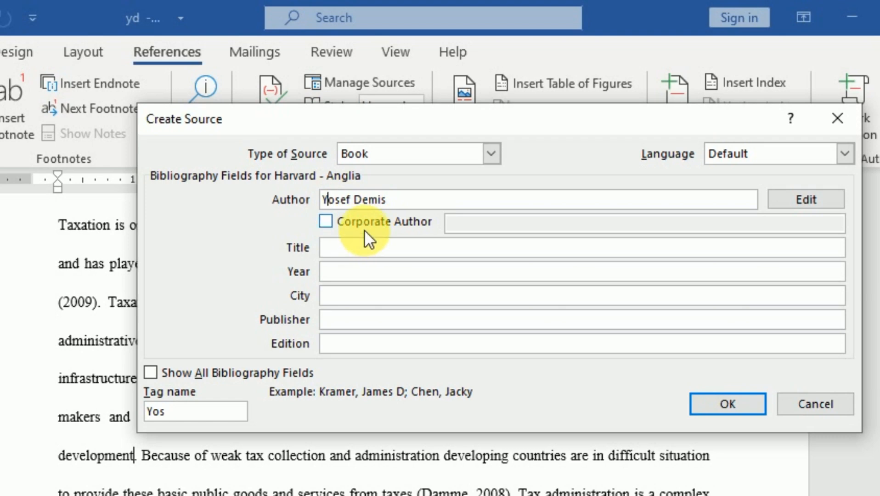
pyautogui.click(351, 254)
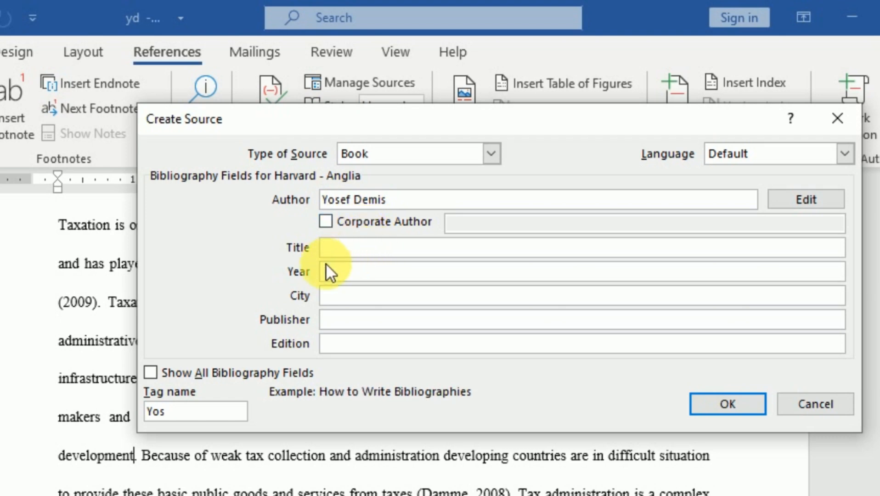
pyautogui.click(339, 275)
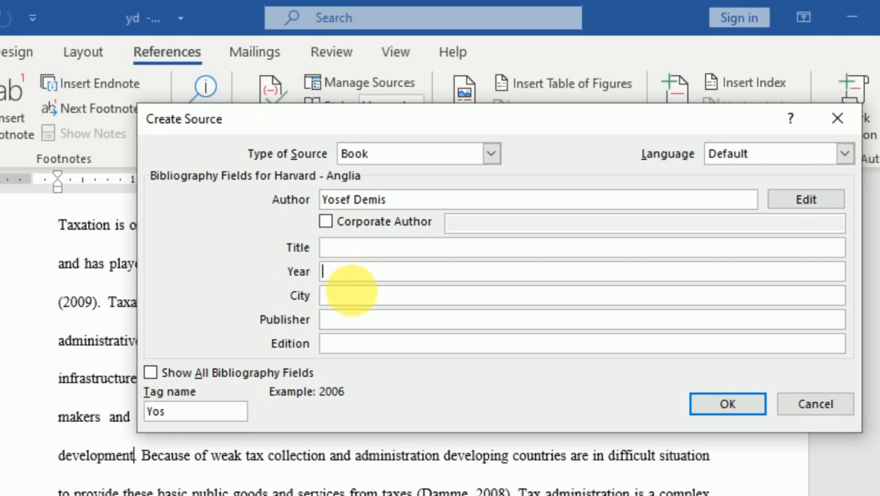
pyautogui.click(350, 299)
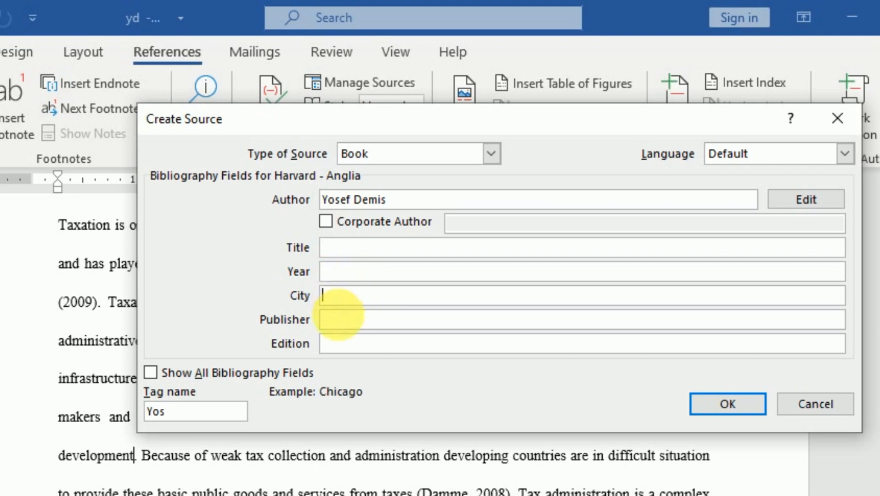
pyautogui.click(341, 326)
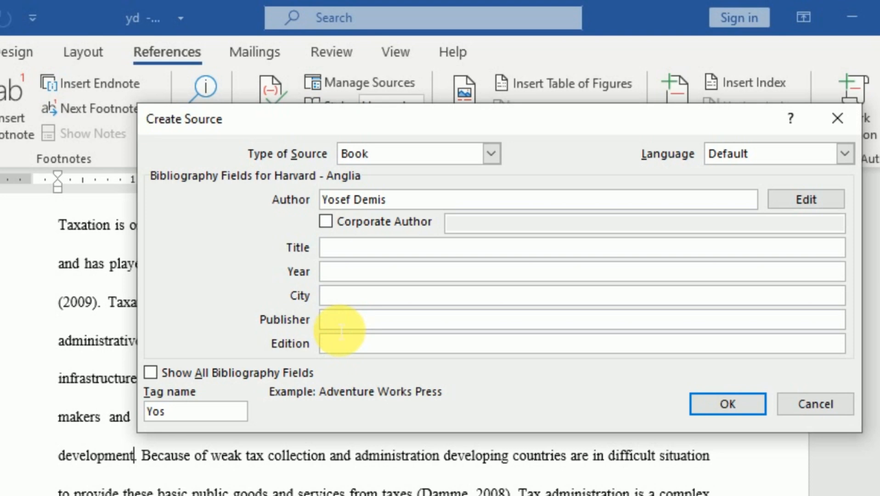
pyautogui.click(341, 346)
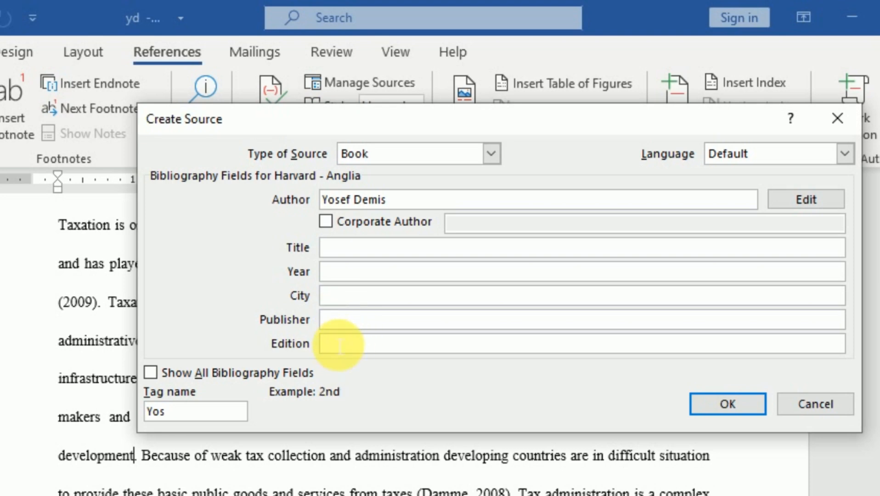
# Complete the source with title "Macroeconomic and Social Indicators", year 2025, city Bishoftu, publisher yd and edition 9, and insert its citation.
pyautogui.click(332, 253)
pyautogui.write('Macroeconomic and Social Indicators')
pyautogui.press('Tab')
pyautogui.write('2025')
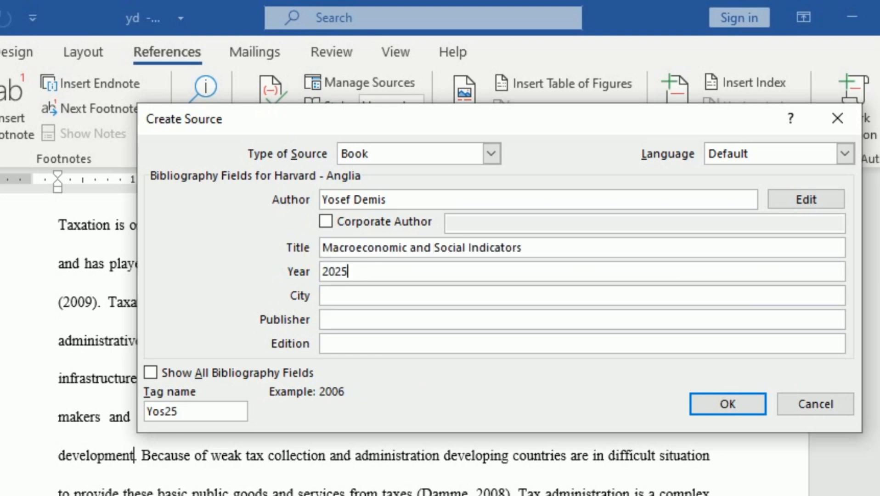
pyautogui.press('Tab')
pyautogui.write('Bishoftu')
pyautogui.press('Tab')
pyautogui.write('yd\t9')
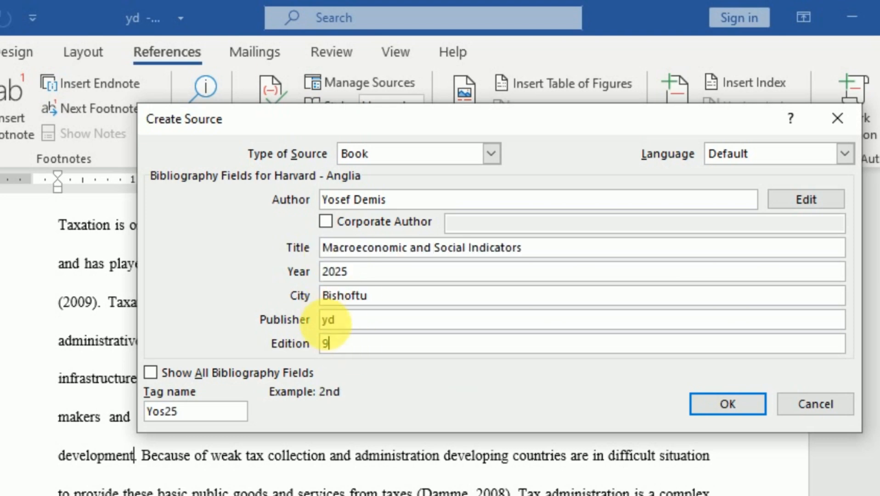
pyautogui.click(745, 404)
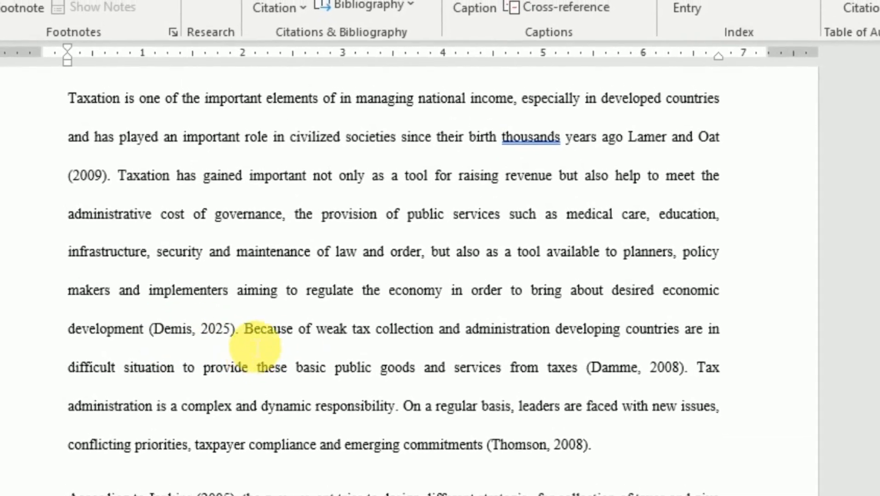
# Examine the citation inserted after "development" and the editing options it offers.
pyautogui.scroll(-2, 271, 316)
pyautogui.scroll(-3, 260, 274)
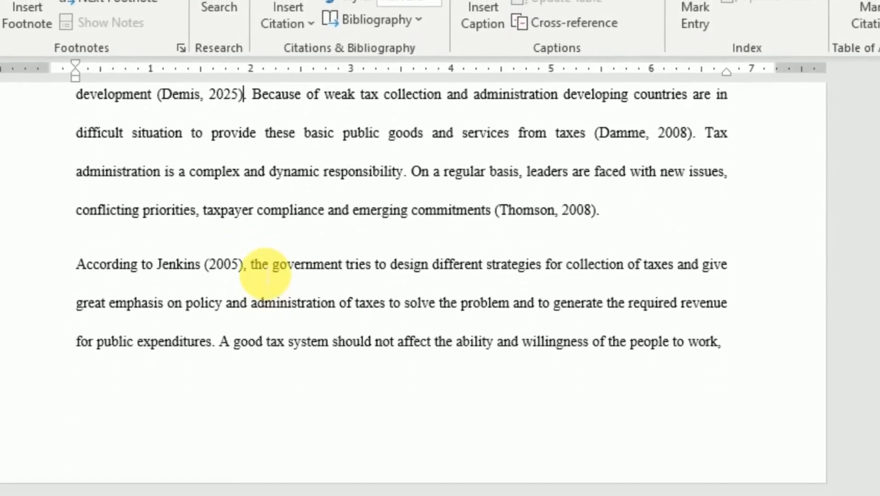
pyautogui.scroll(2, 260, 267)
pyautogui.click(202, 209)
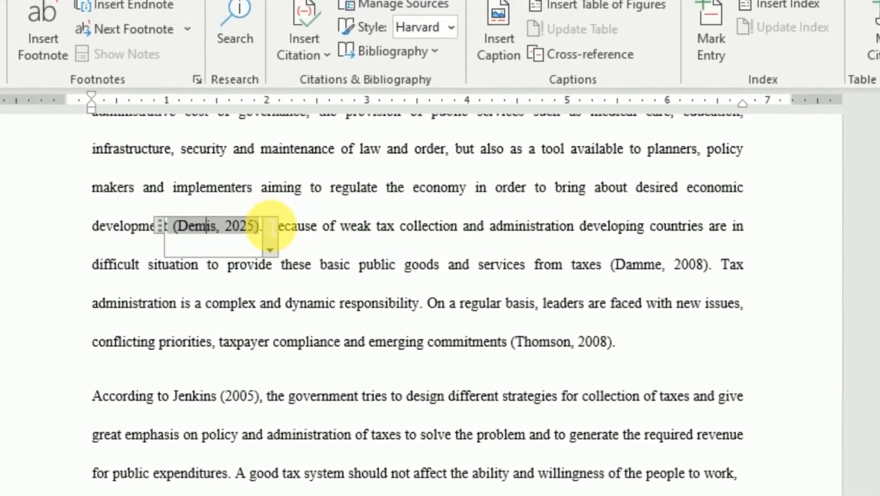
pyautogui.click(661, 287)
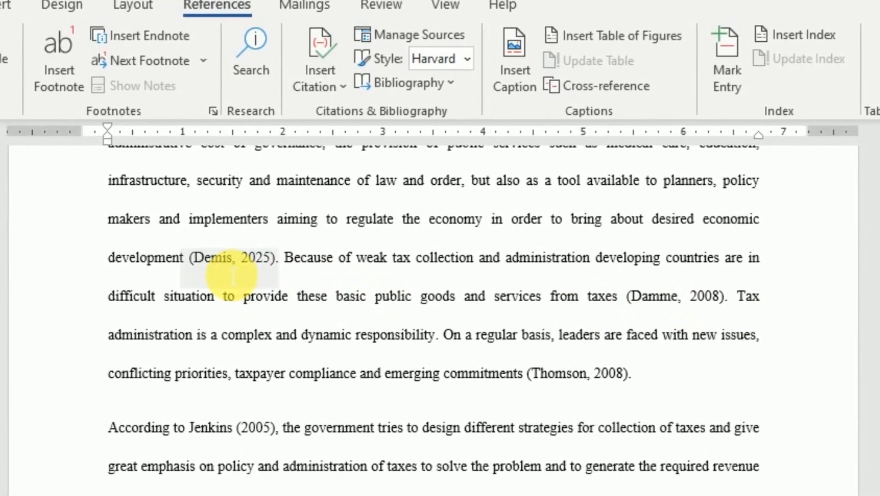
pyautogui.click(226, 249)
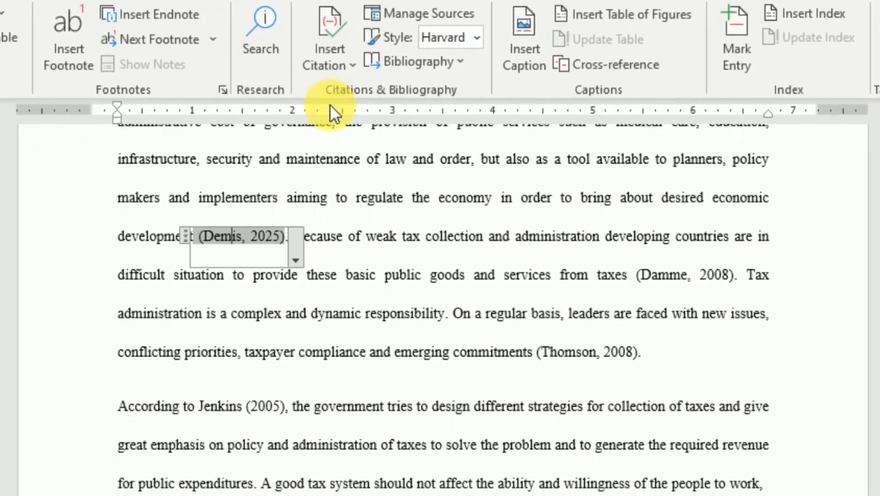
pyautogui.click(296, 249)
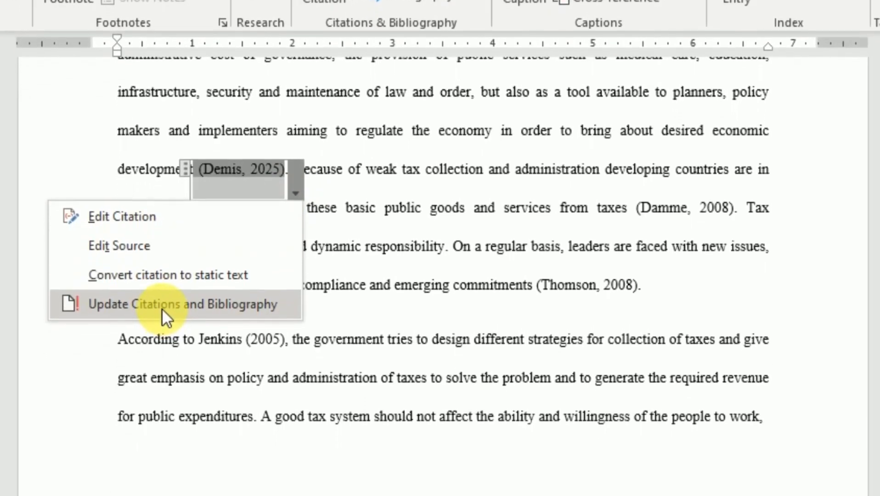
pyautogui.press('Escape')
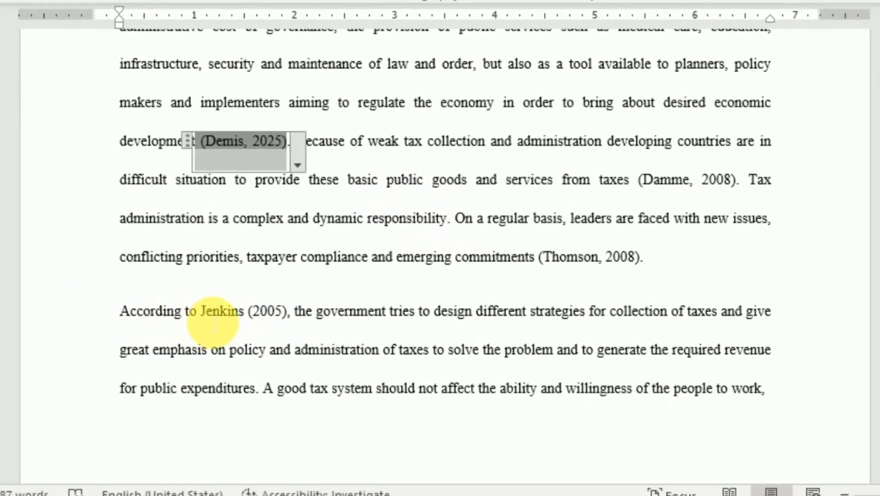
# Delete the typed author name and year 2005 in parentheses after "According to", keeping the comma.
pyautogui.click(204, 307)
pyautogui.moveTo(237, 329); pyautogui.dragTo(294, 331)
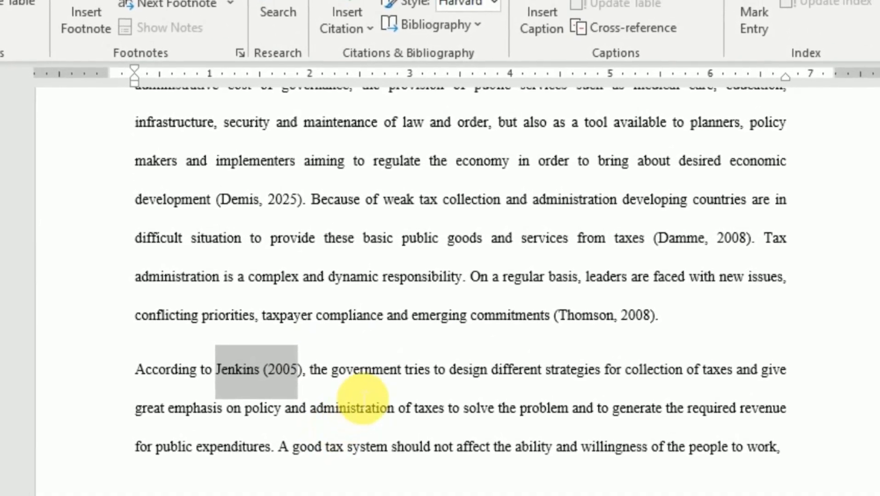
pyautogui.click(374, 382)
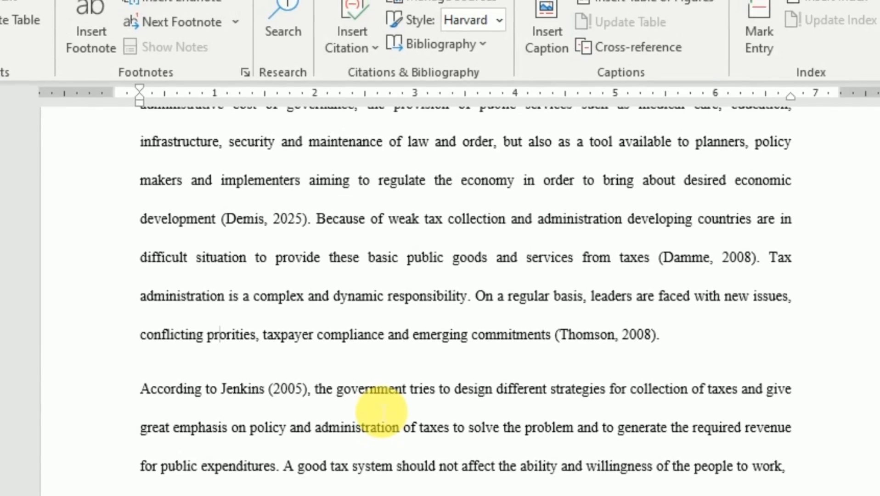
pyautogui.moveTo(228, 414); pyautogui.dragTo(314, 411)
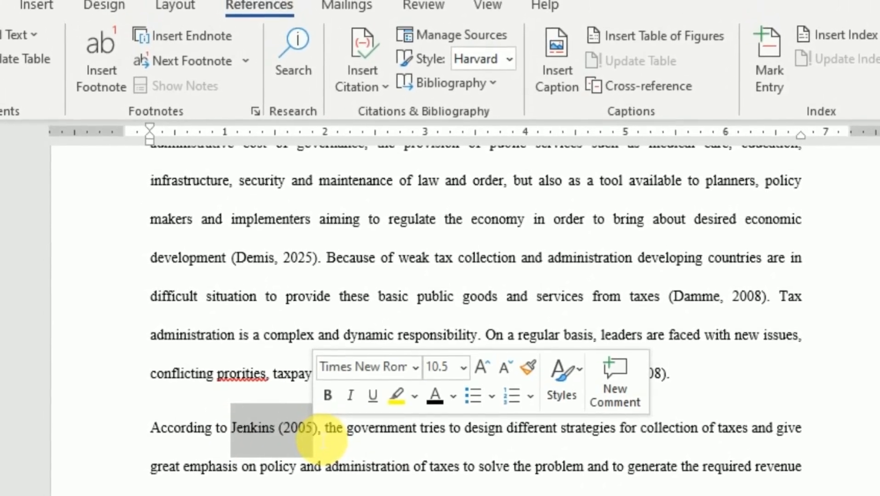
pyautogui.press('Delete')
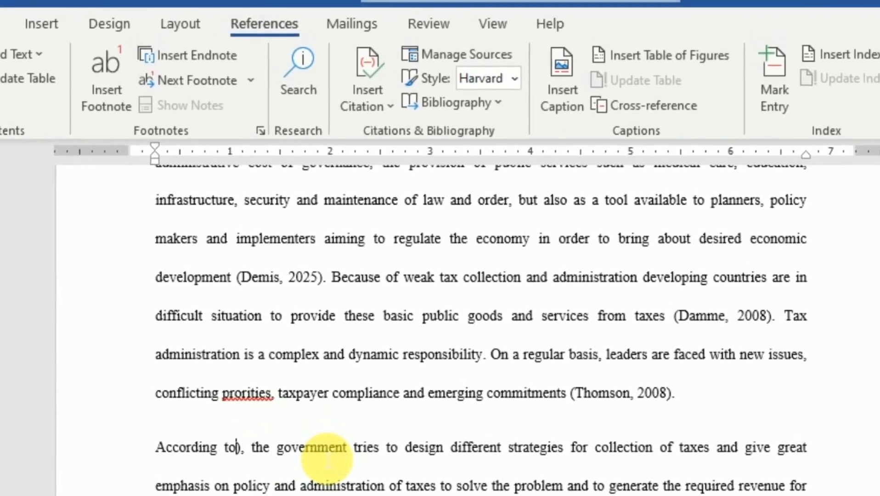
pyautogui.press('Delete')
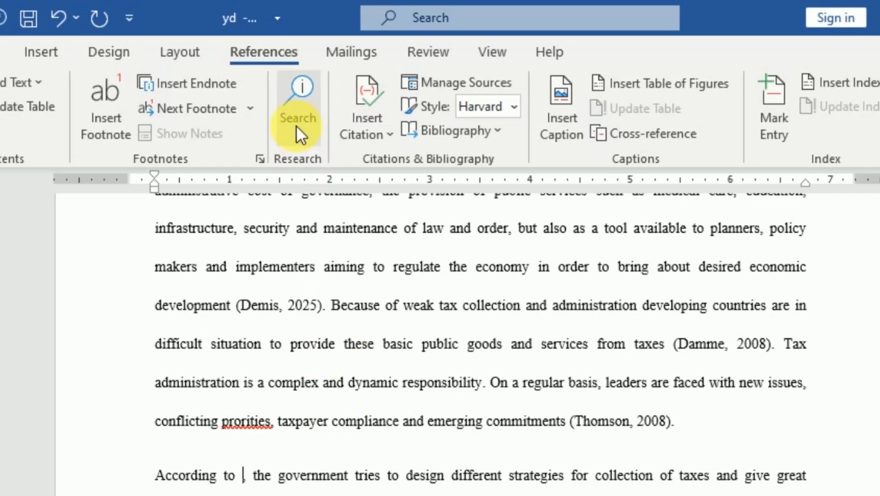
# Start creating a new bibliography source for the citation after "According to".
pyautogui.click(15, 55)
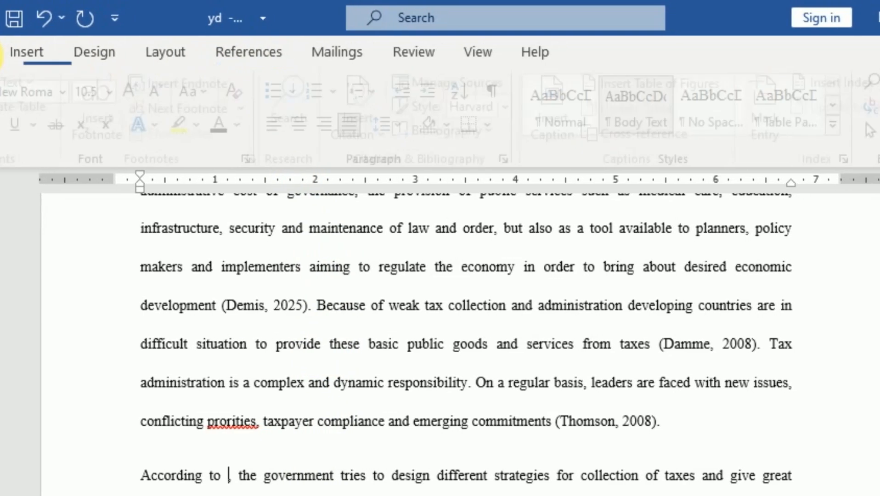
pyautogui.click(235, 55)
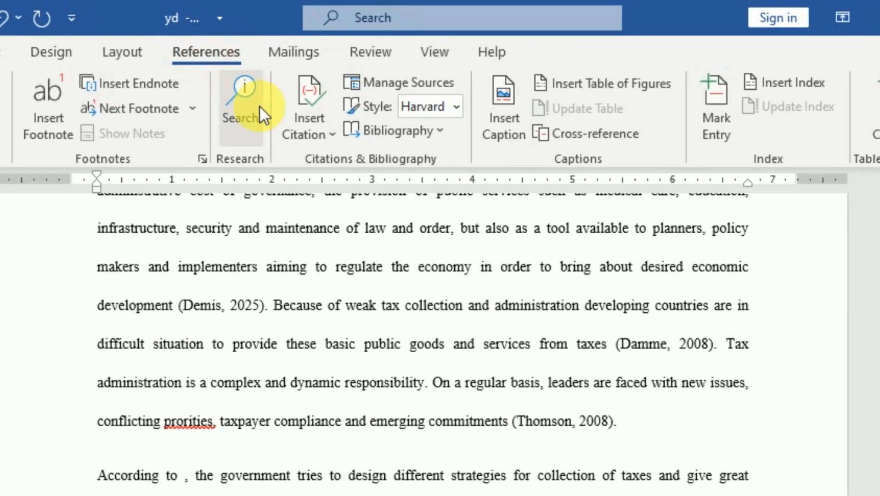
pyautogui.click(328, 131)
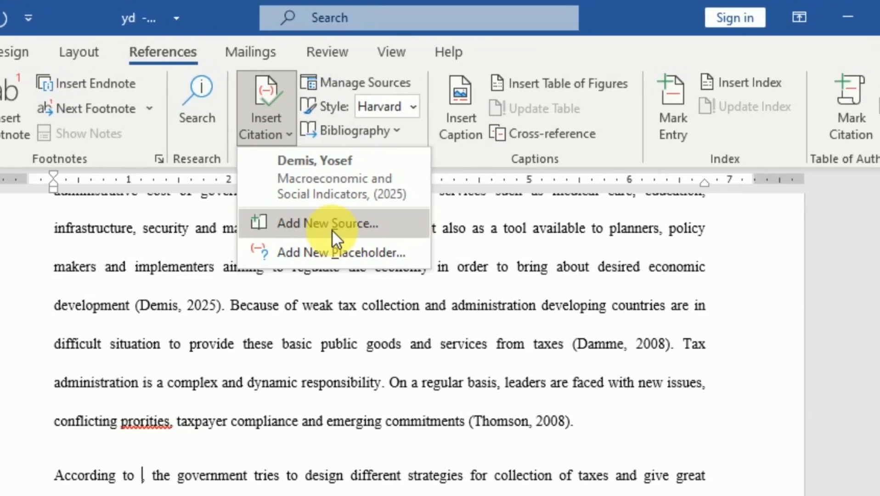
pyautogui.click(329, 226)
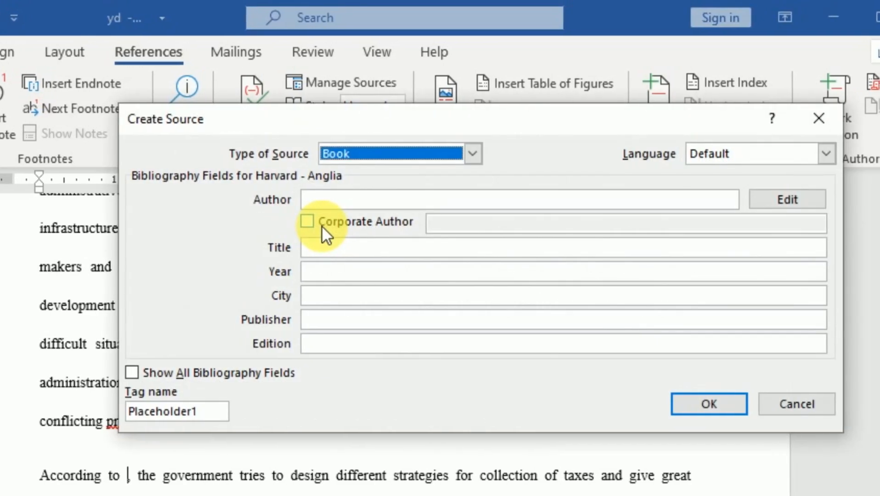
# Set the new source's type to Web site.
pyautogui.click(465, 149)
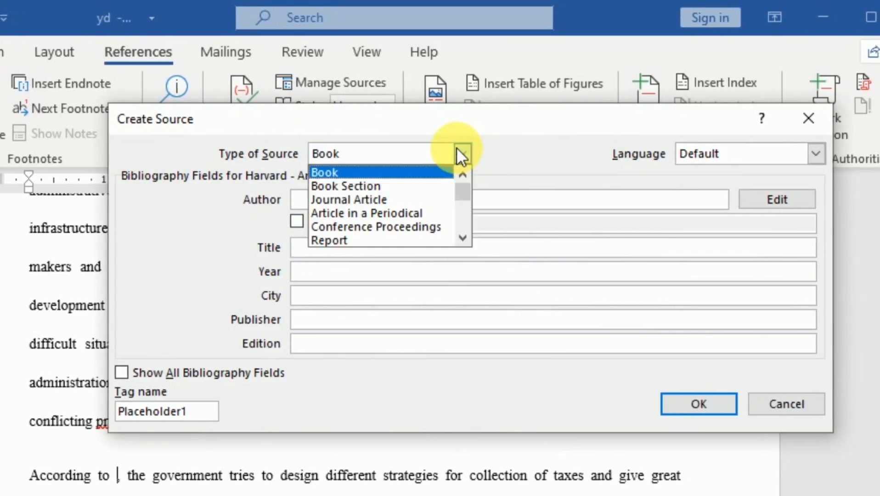
pyautogui.scroll(-1, 360, 212)
pyautogui.scroll(-2, 363, 212)
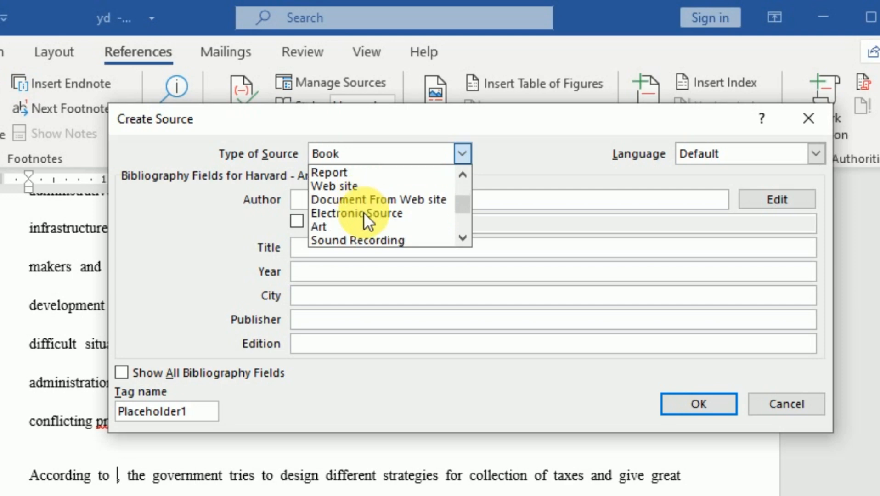
pyautogui.scroll(1, 363, 211)
pyautogui.scroll(1, 366, 200)
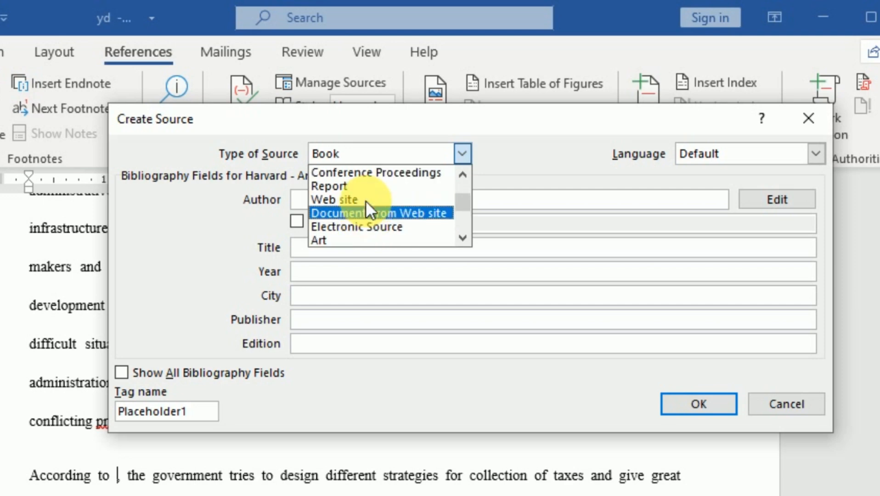
pyautogui.click(360, 198)
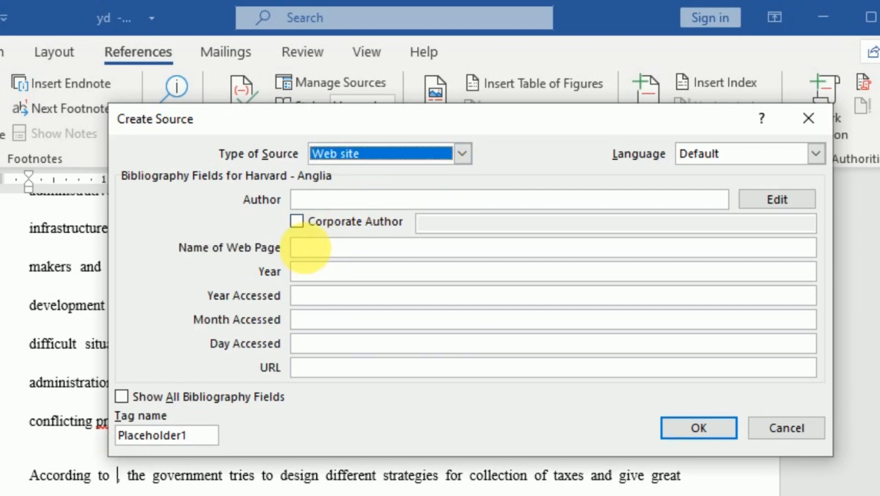
# Examine the fields a website source requires, including author, web page name, year, access date and URL.
pyautogui.click(329, 251)
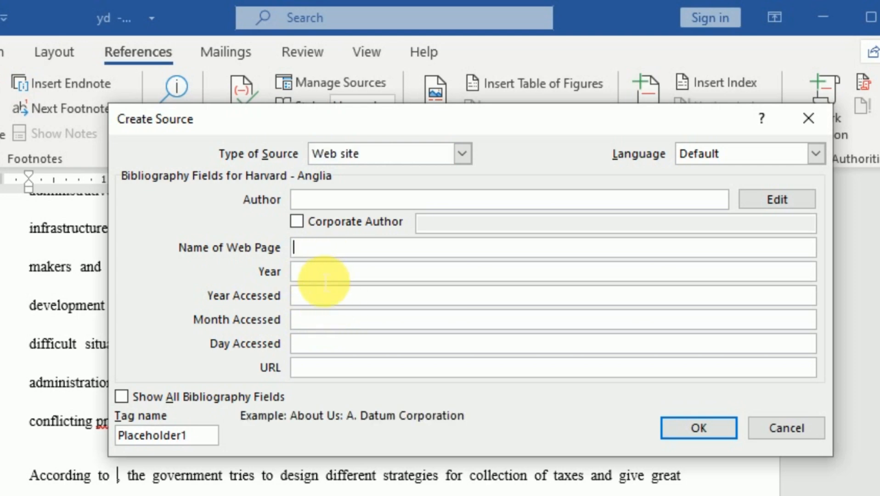
pyautogui.click(325, 274)
pyautogui.click(320, 297)
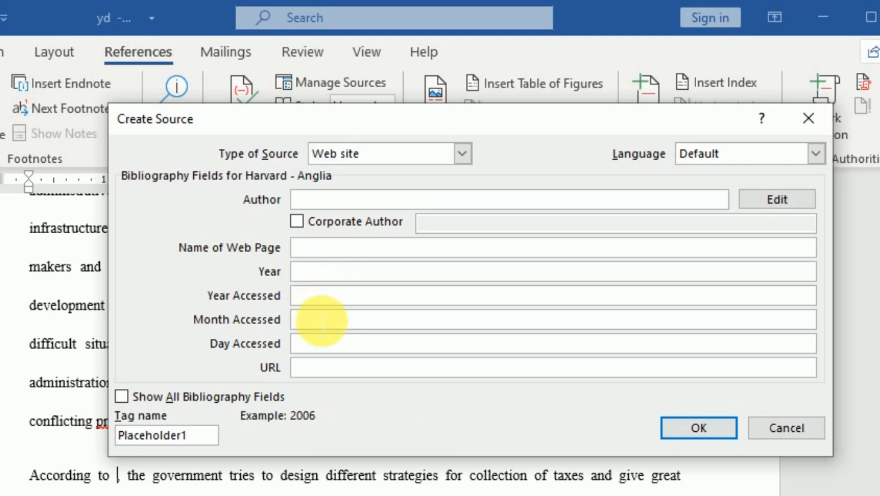
pyautogui.click(317, 374)
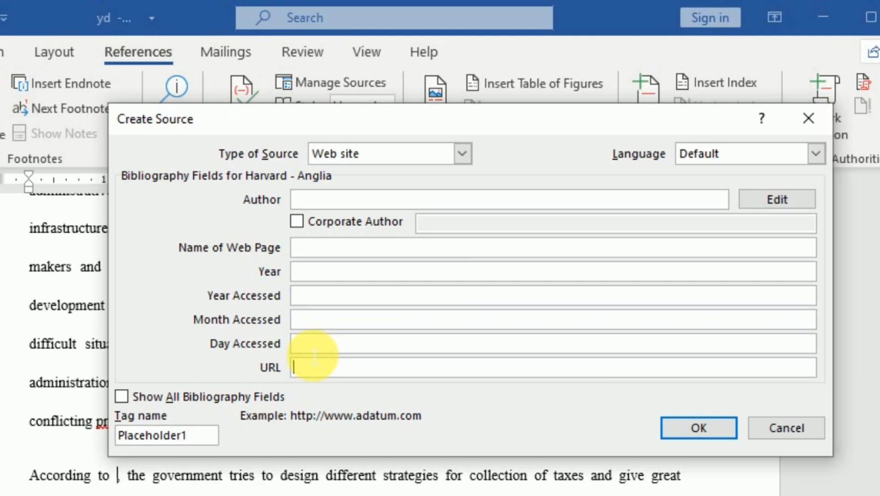
pyautogui.click(316, 275)
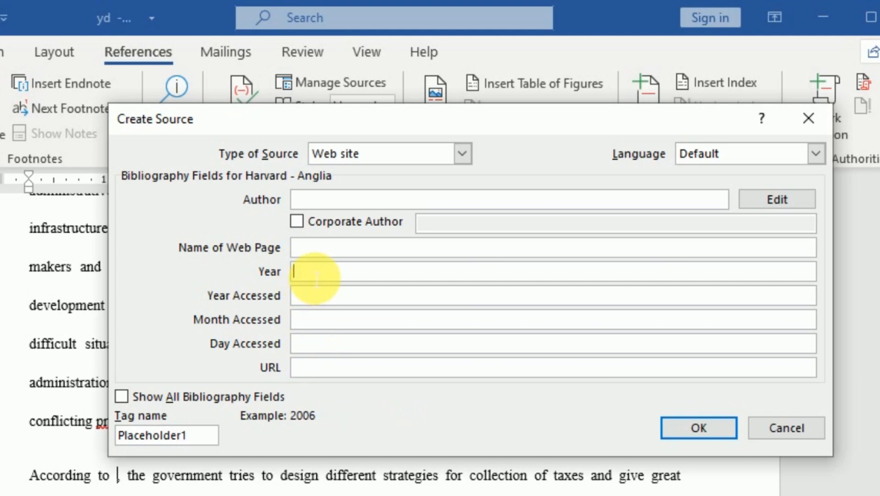
pyautogui.click(312, 251)
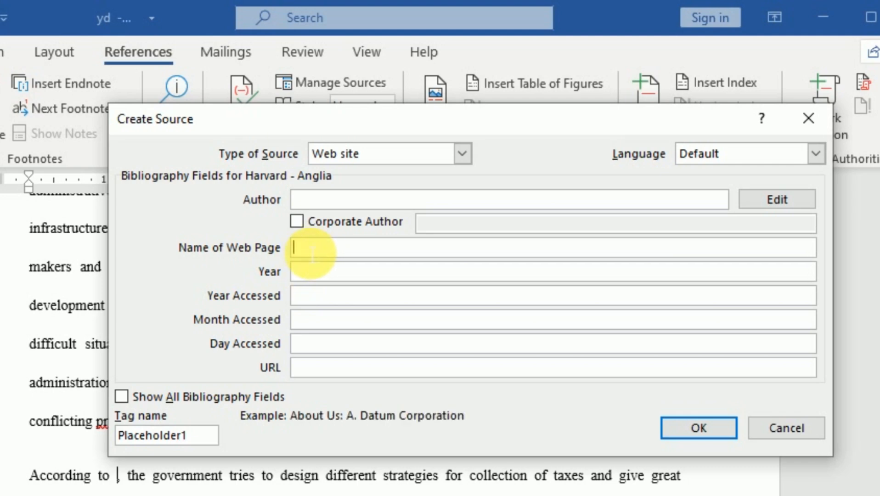
pyautogui.click(316, 201)
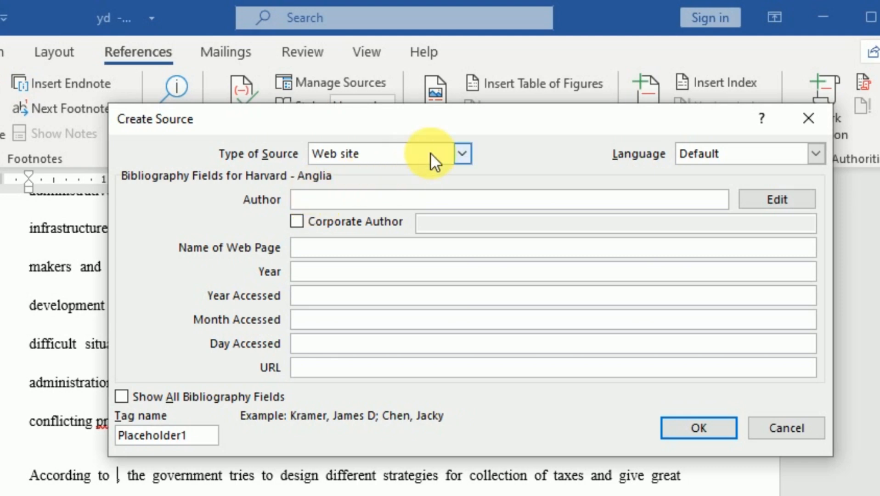
# Set the source type to Journal Article and review its author, corporate author, title and journal name fields.
pyautogui.click(464, 150)
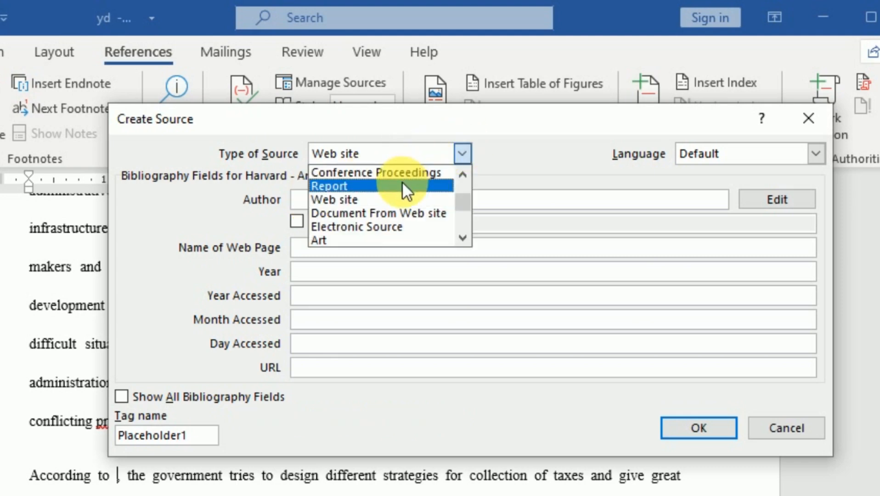
pyautogui.scroll(1, 403, 182)
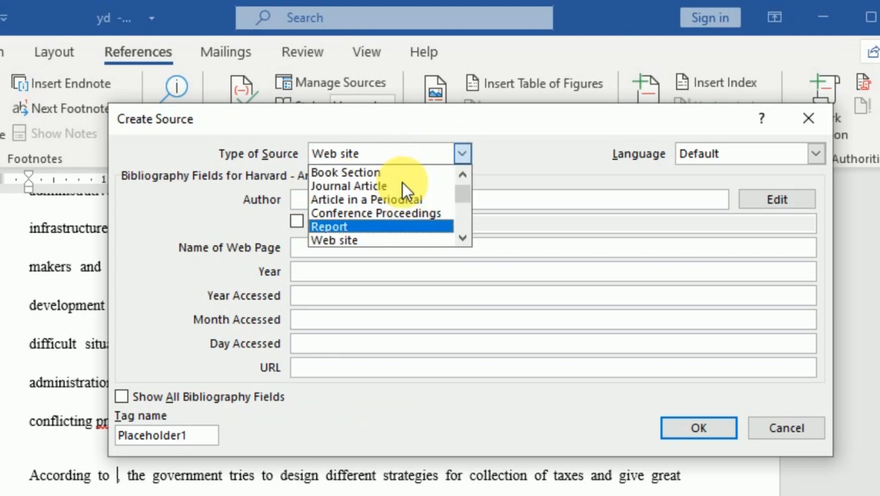
pyautogui.click(366, 186)
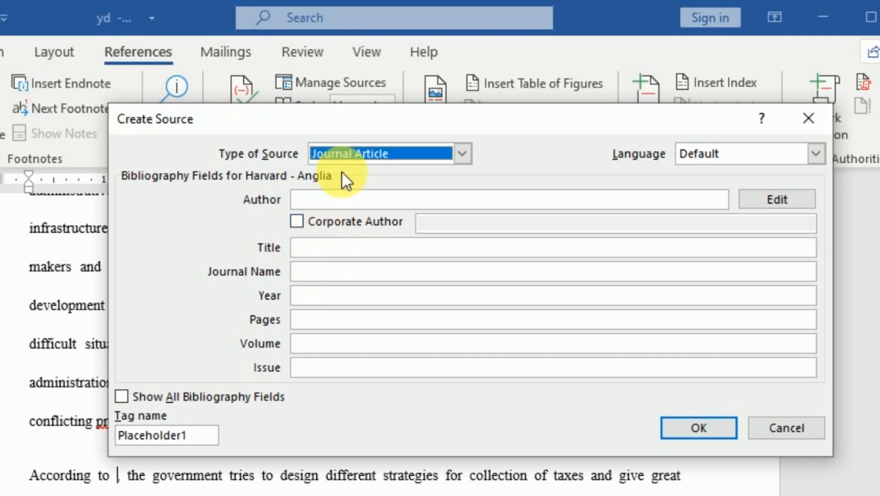
pyautogui.click(318, 202)
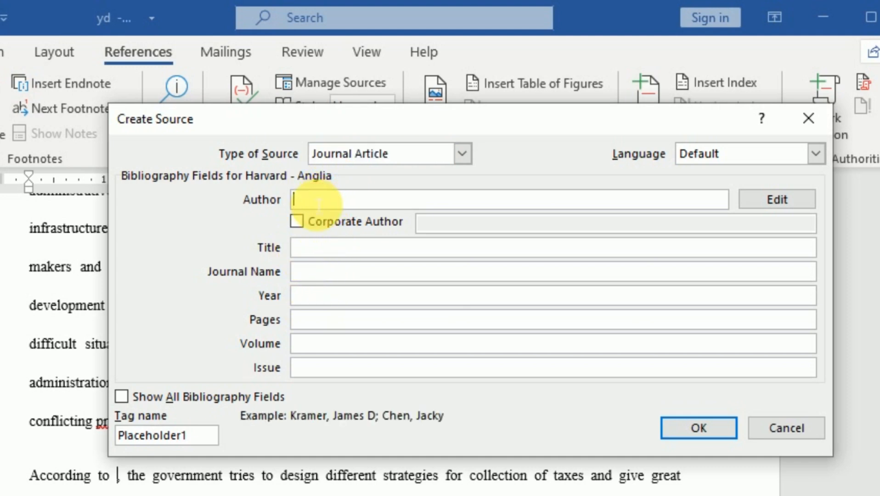
pyautogui.click(297, 221)
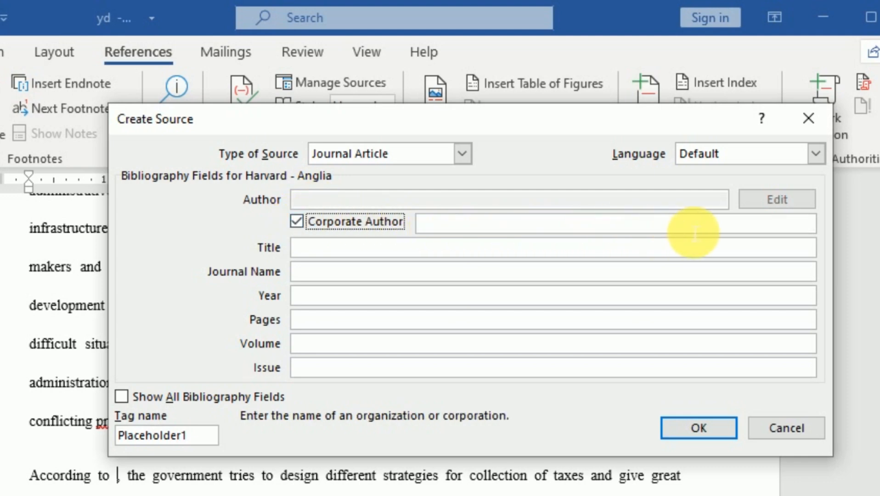
pyautogui.click(298, 221)
pyautogui.click(307, 251)
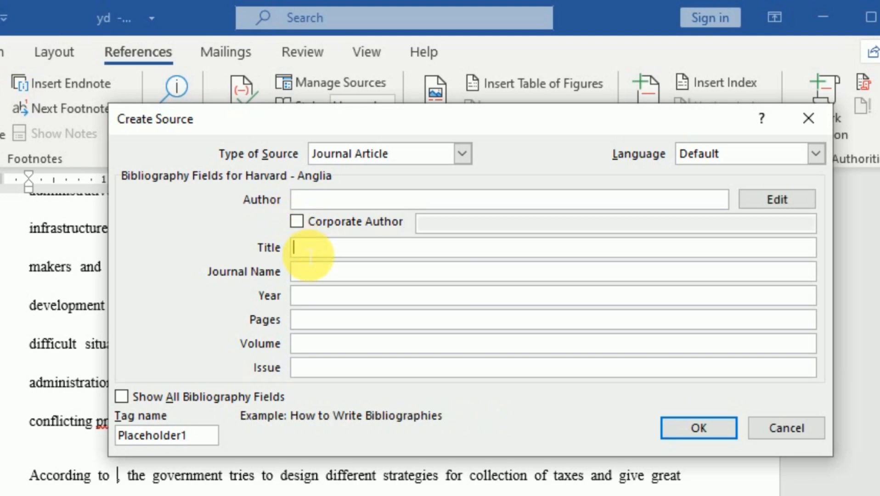
pyautogui.click(311, 202)
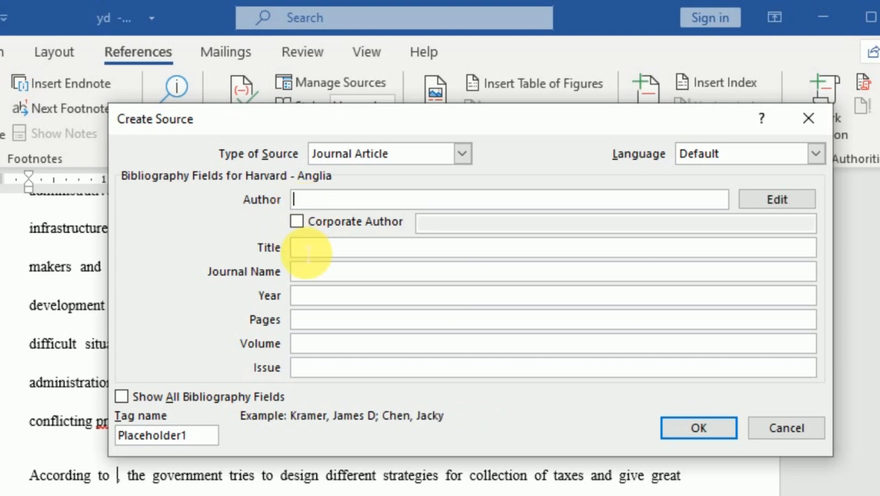
pyautogui.click(308, 279)
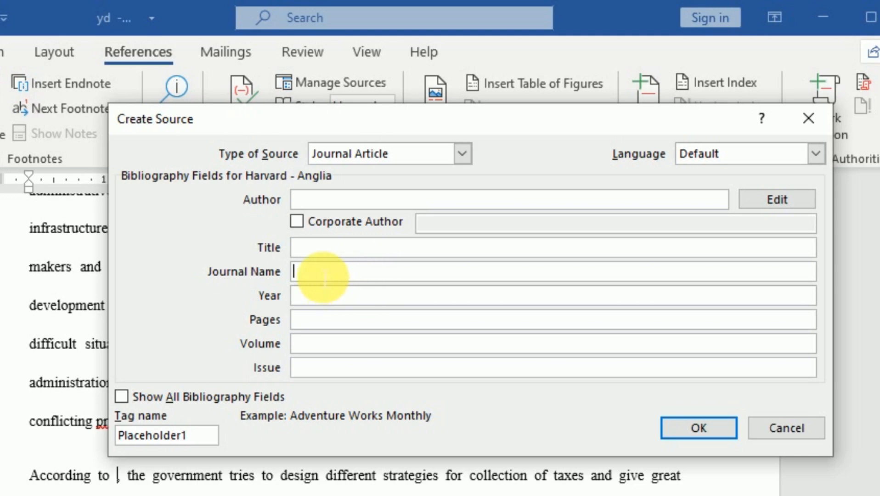
# Enter the article author's full name and the title "The role of collatera in SME Lending".
pyautogui.click(326, 200)
pyautogui.write('Altmam Sabato')
pyautogui.click(314, 250)
pyautogui.write('The role of collatera in SME Lending')
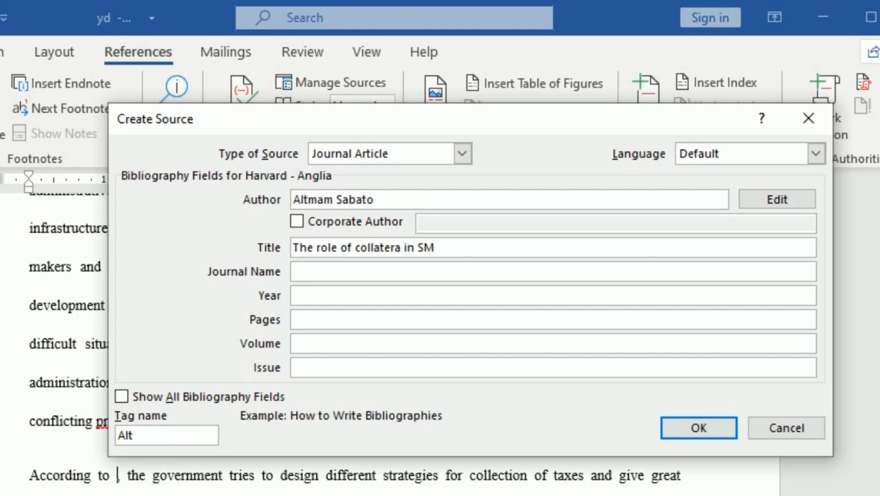
# Complete the article source with journal "Journal of Corporat Finace", year 2025, pages 89-321, volume 2 and issue 16(1), and insert its citation.
pyautogui.press('Tab')
pyautogui.write('Journal of Corporat Finace')
pyautogui.press('Tab')
pyautogui.write('2025')
pyautogui.click(311, 349)
pyautogui.write('2')
pyautogui.press('Tab')
pyautogui.write('16(1)')
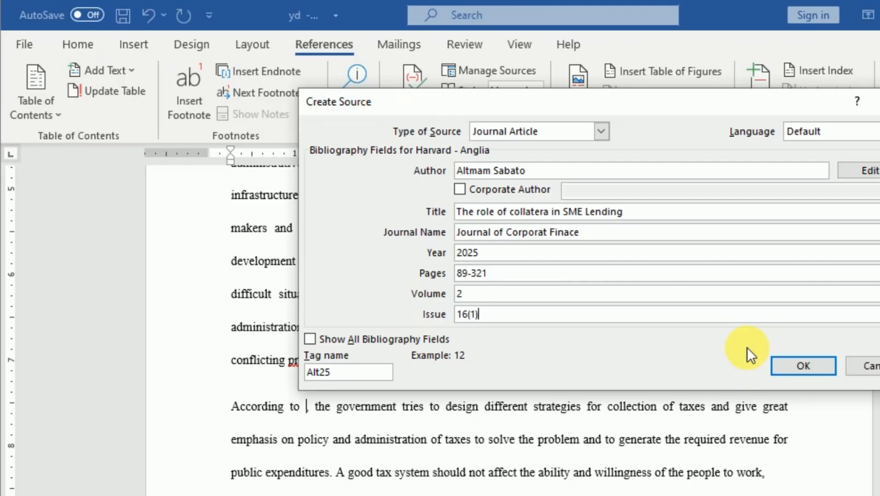
pyautogui.click(801, 366)
# Place the insertion point on the empty line below the References heading, after the List of Figures.
pyautogui.scroll(15, 556, 360)
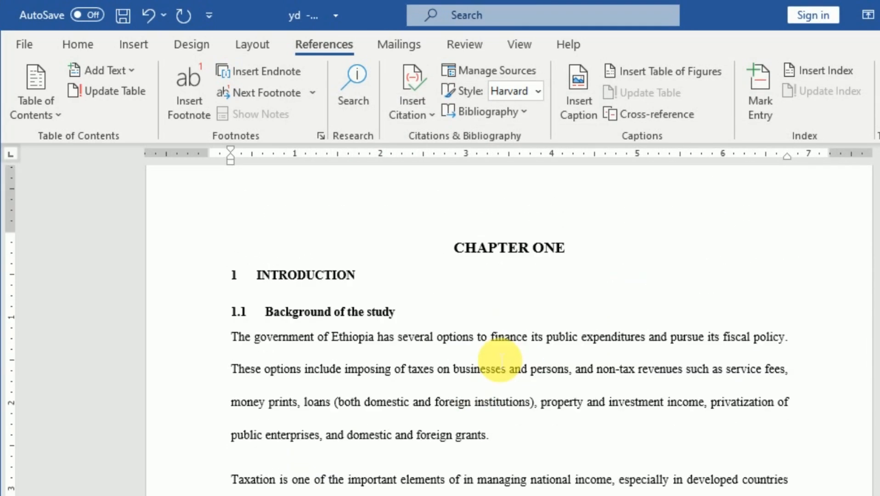
pyautogui.scroll(15, 500, 359)
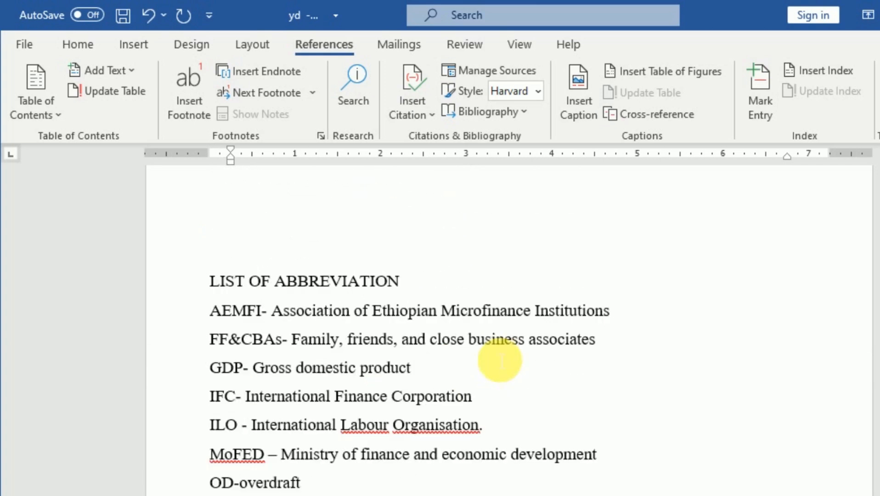
pyautogui.scroll(5, 499, 358)
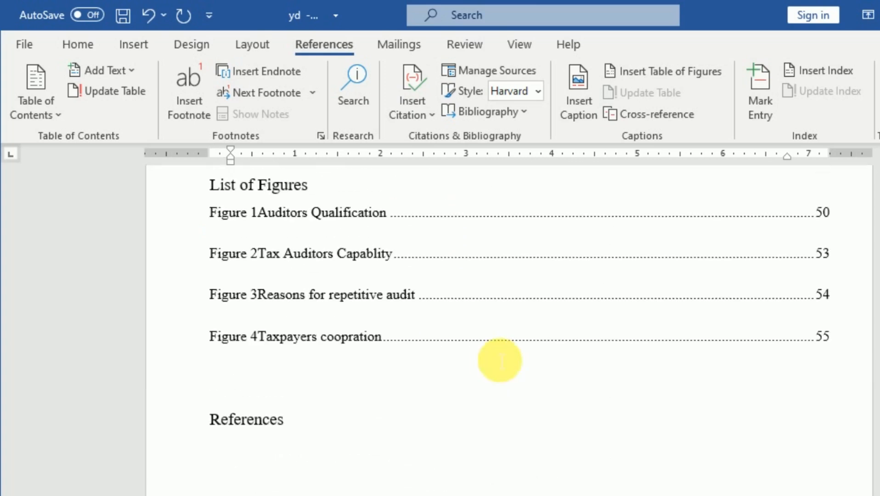
pyautogui.scroll(-3, 421, 403)
pyautogui.scroll(3, 395, 368)
pyautogui.scroll(-2, 367, 331)
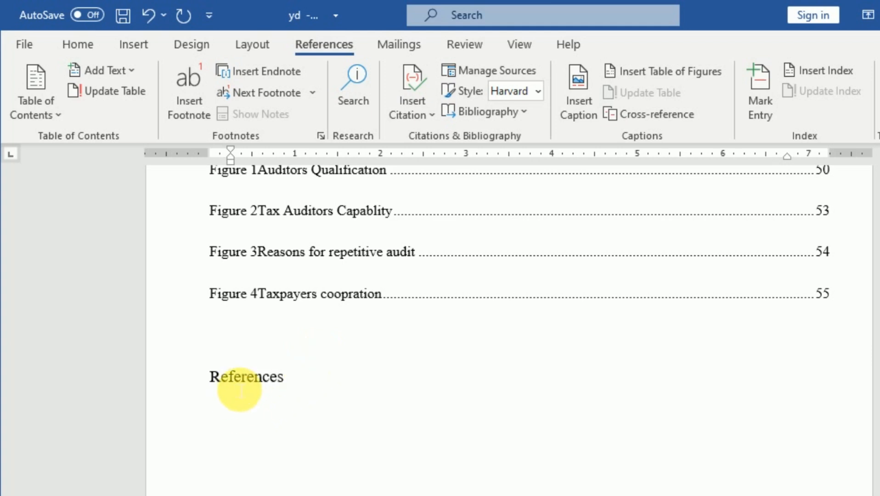
pyautogui.click(239, 391)
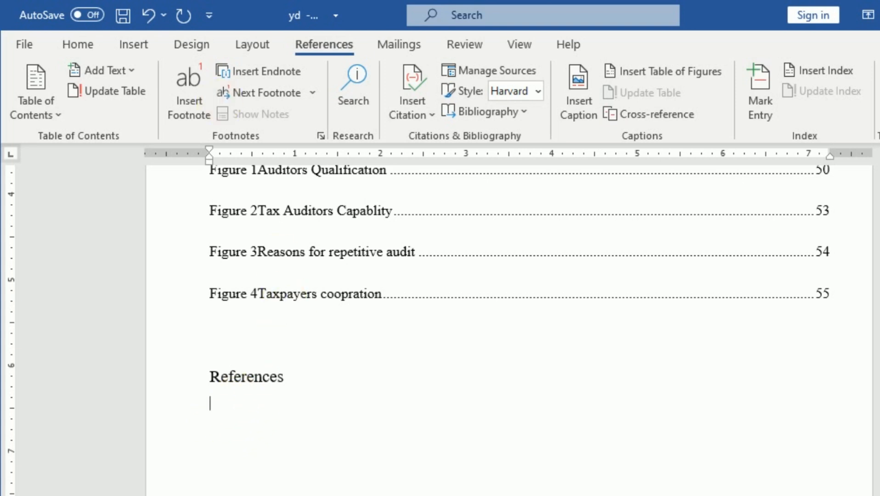
pyautogui.click(78, 45)
pyautogui.click(311, 46)
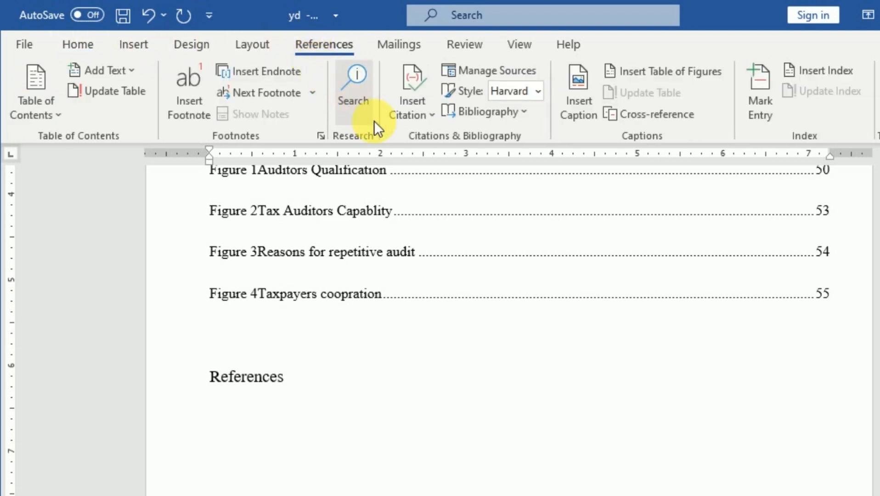
pyautogui.click(433, 115)
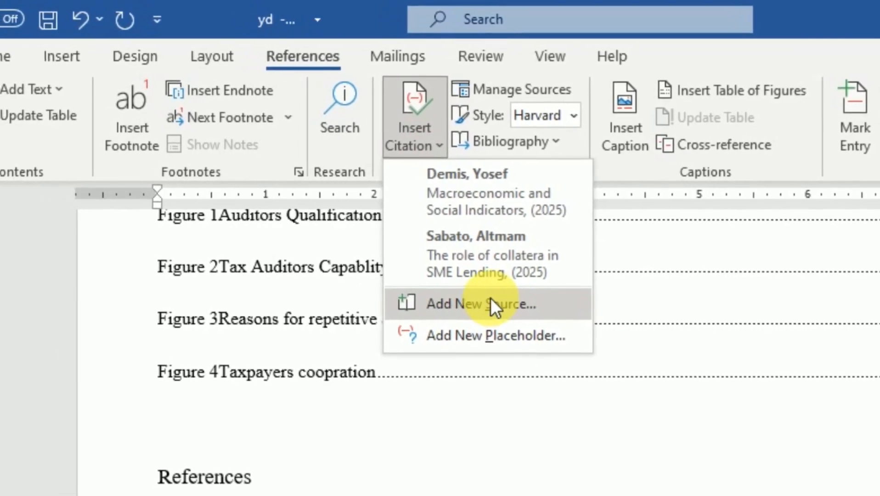
pyautogui.click(442, 143)
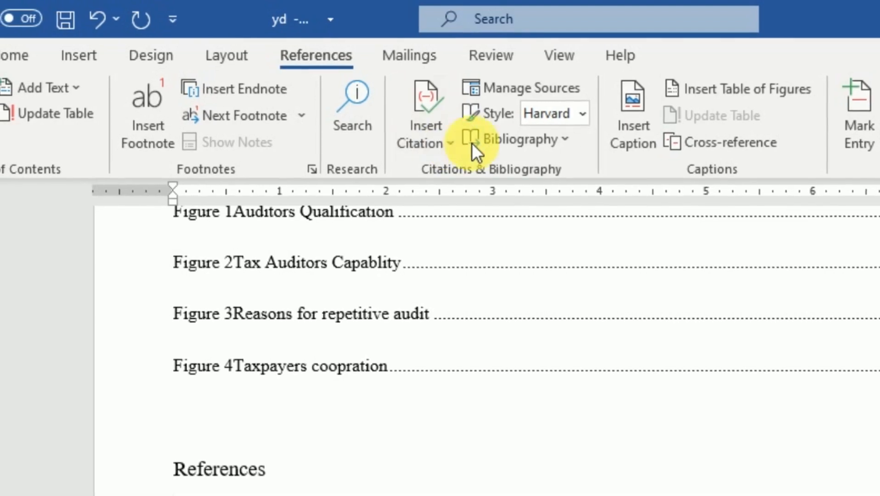
# Set the citation style to Harvard - Anglia 2008 and insert the built-in References bibliography below the References heading.
pyautogui.click(582, 113)
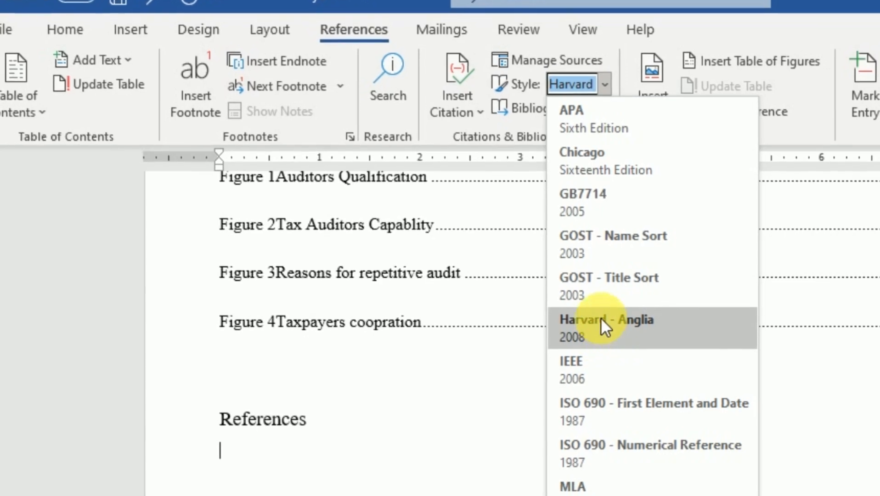
pyautogui.click(600, 318)
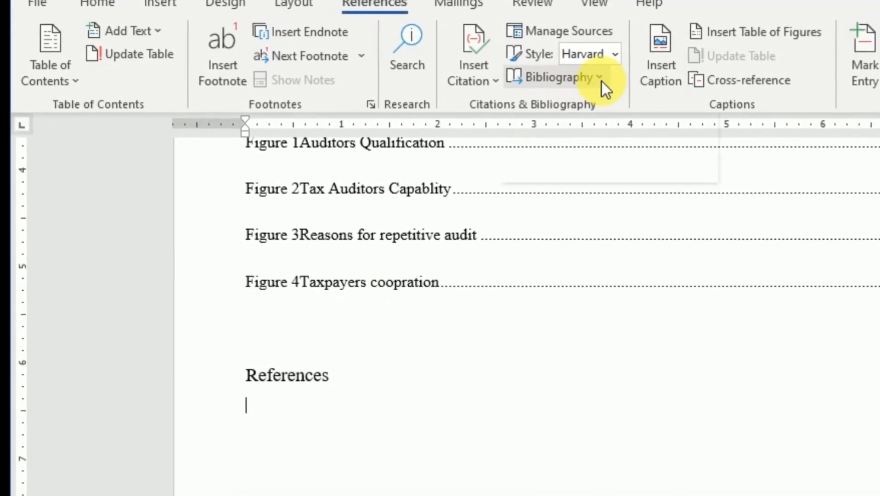
pyautogui.click(600, 79)
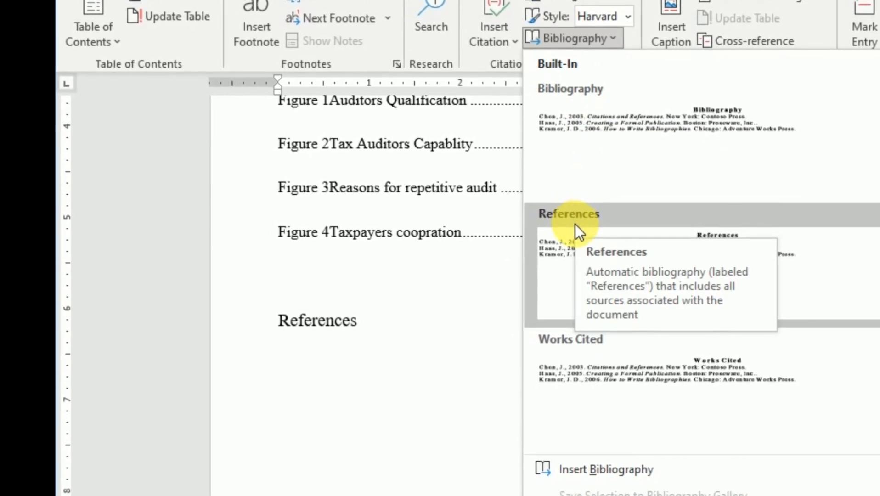
pyautogui.click(576, 217)
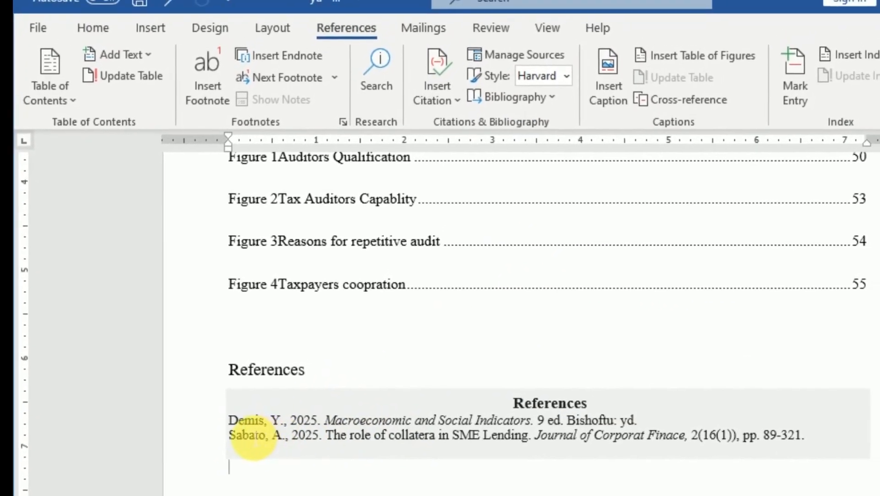
# Set the font size of both entries in the generated reference list to 12.
pyautogui.moveTo(230, 421); pyautogui.dragTo(796, 457)
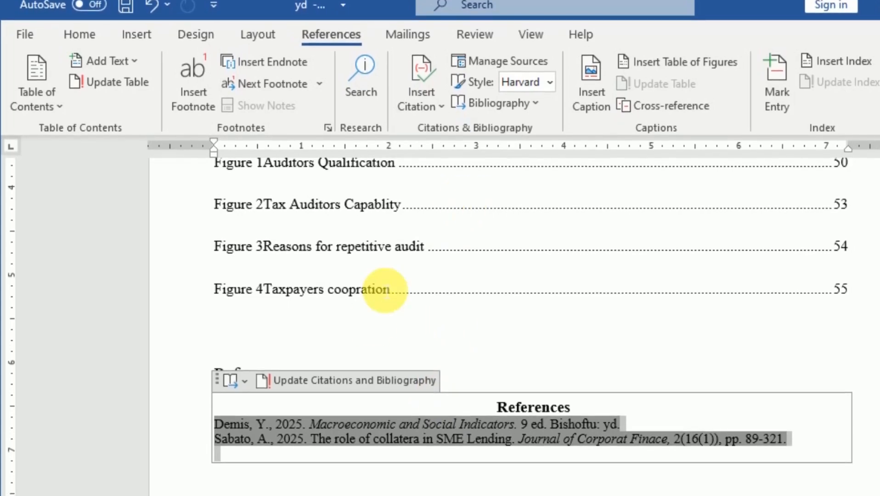
pyautogui.click(81, 32)
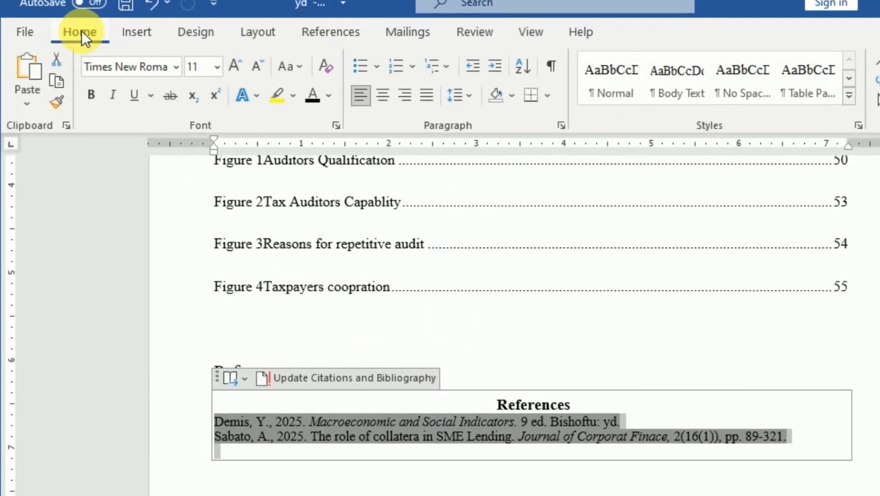
pyautogui.click(88, 94)
pyautogui.click(95, 92)
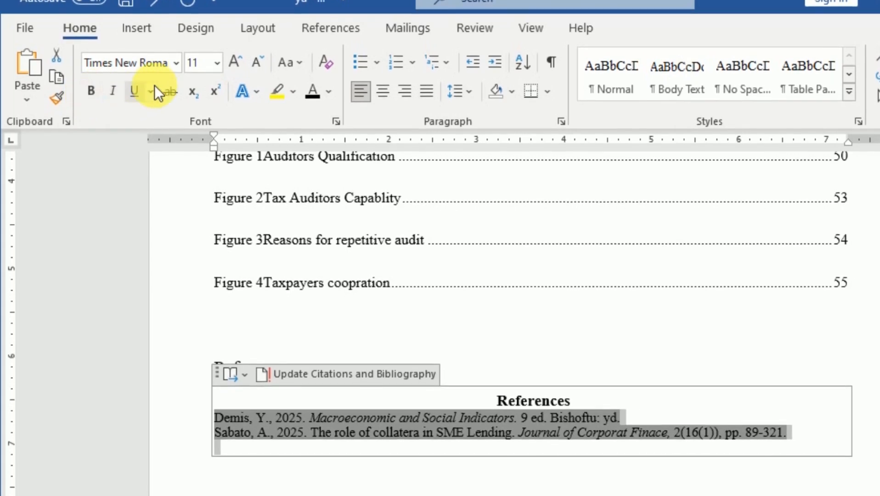
pyautogui.click(217, 63)
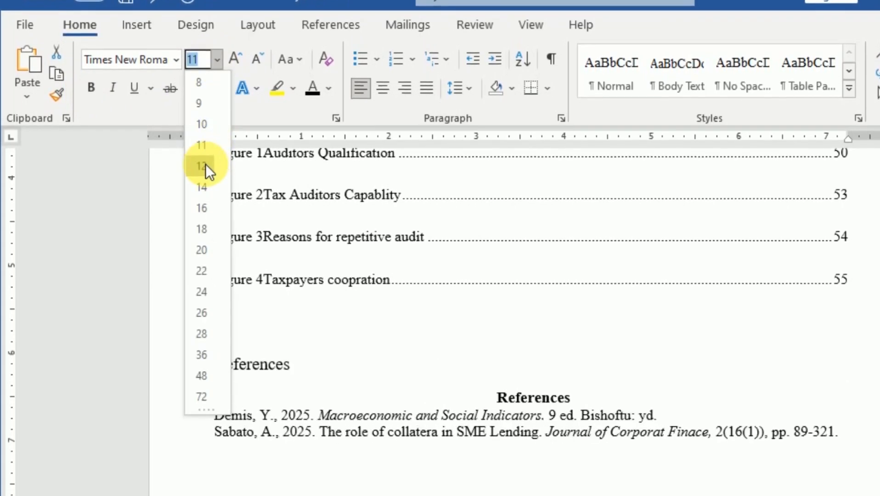
pyautogui.click(202, 166)
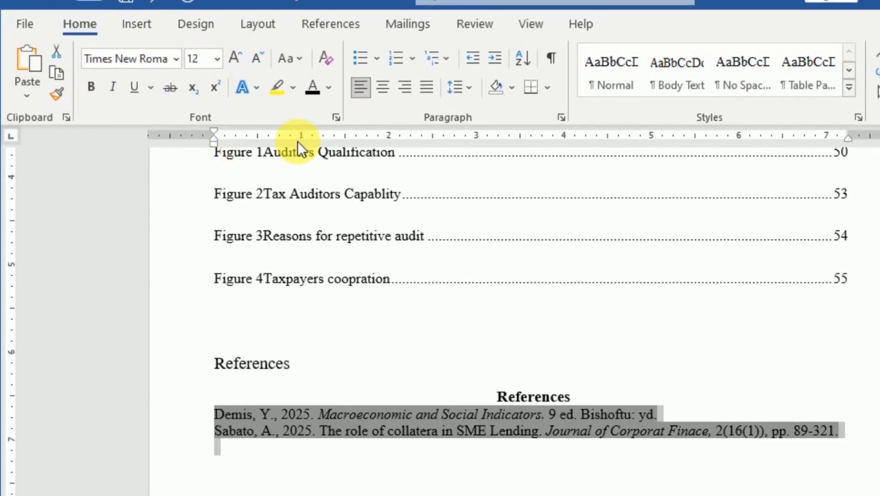
pyautogui.click(329, 83)
pyautogui.press('Escape')
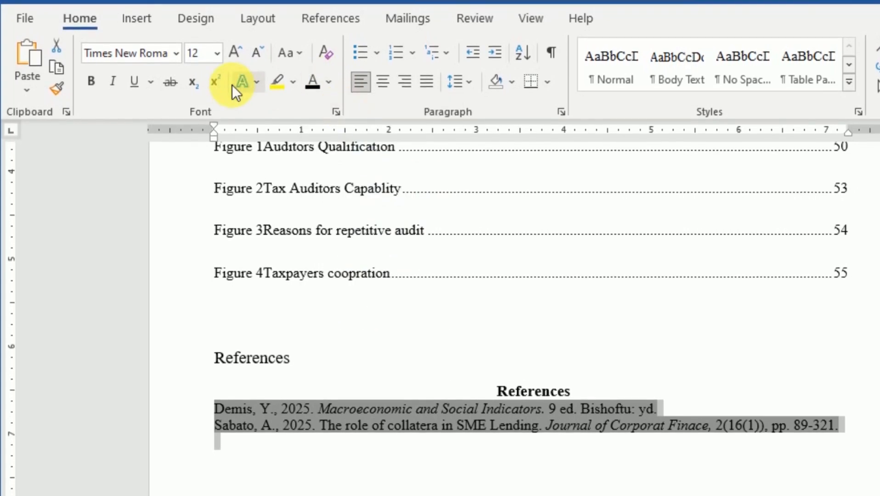
# Set the line spacing of the selected reference list entries to 1.5 lines and deselect them.
pyautogui.click(560, 108)
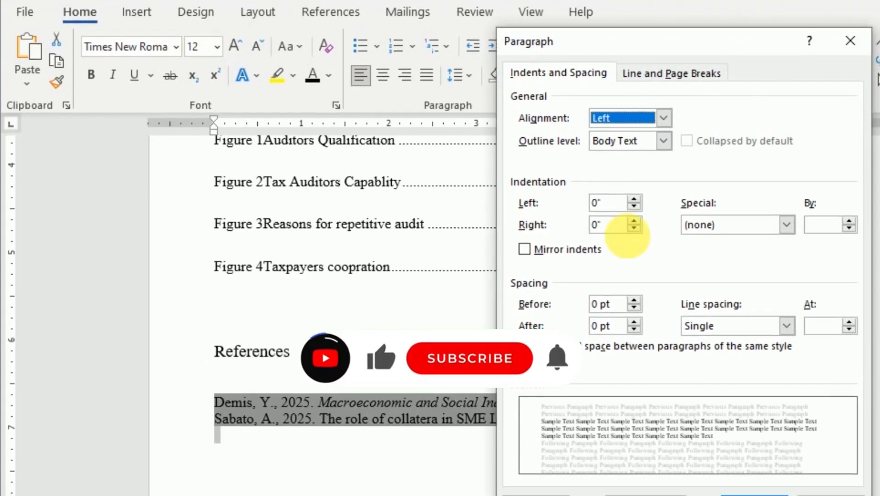
pyautogui.click(786, 326)
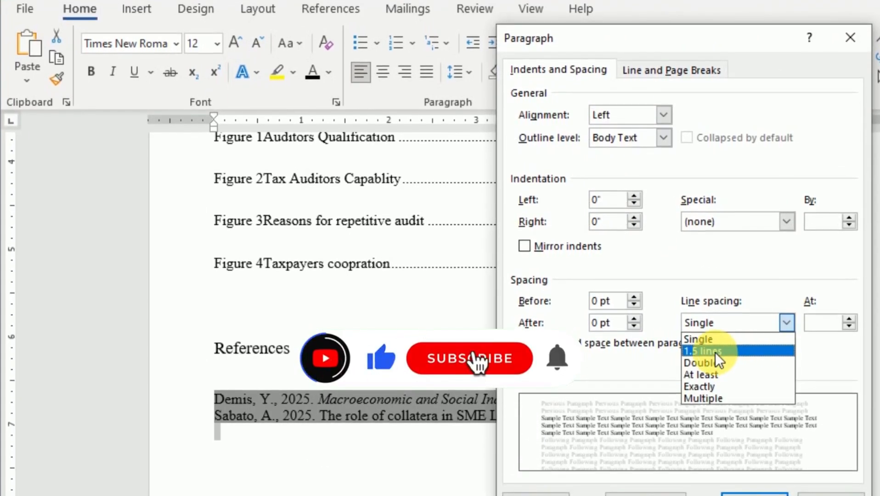
pyautogui.click(716, 352)
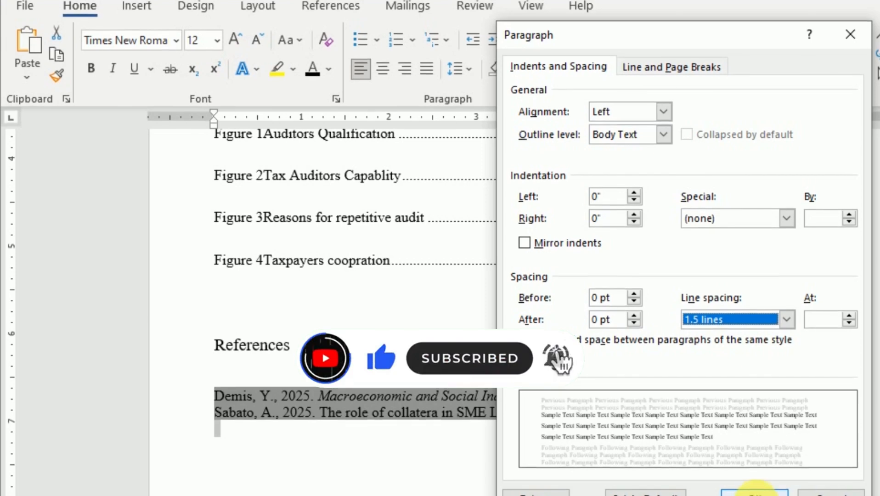
pyautogui.click(755, 491)
pyautogui.click(414, 304)
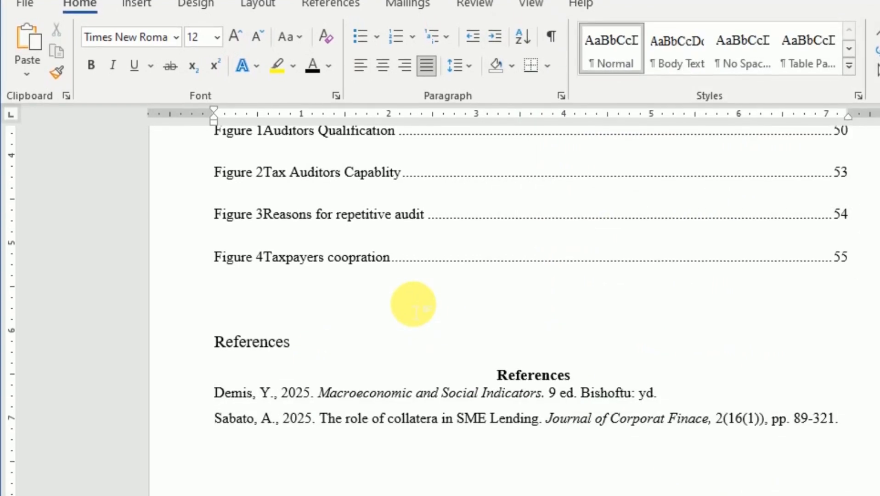